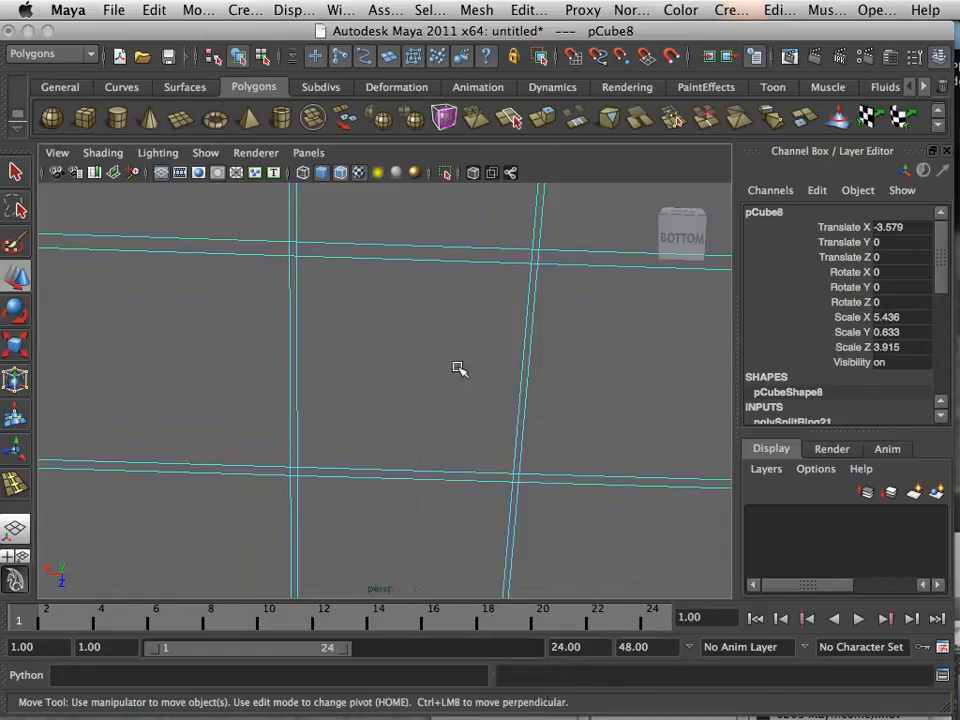
Extrude the slab's underside face opposite the raised block and inset it to about 0.951 by 0.957 scale
left_click_drag(456, 368, 465, 506, "alt")
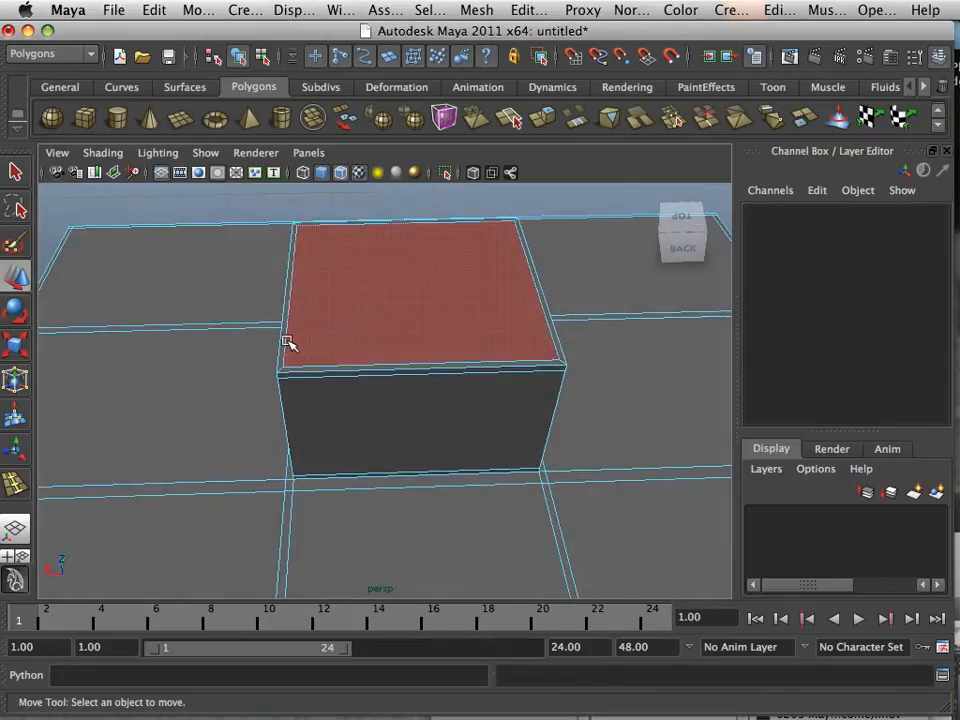
left_click_drag(323, 262, 321, 321, "alt")
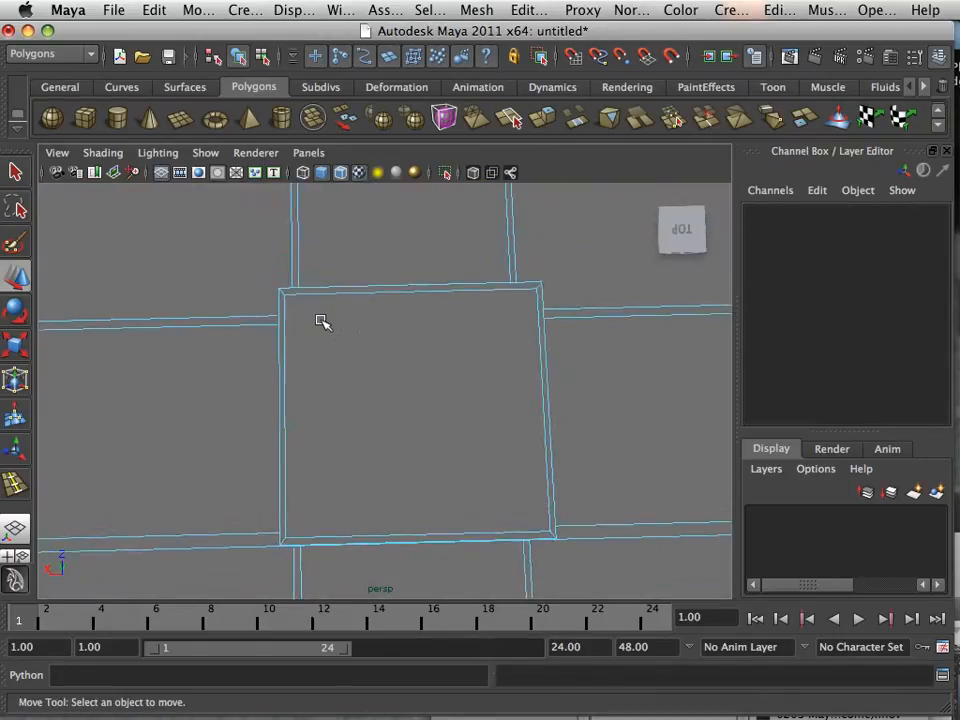
right_click_drag(321, 321, 142, 200, "alt")
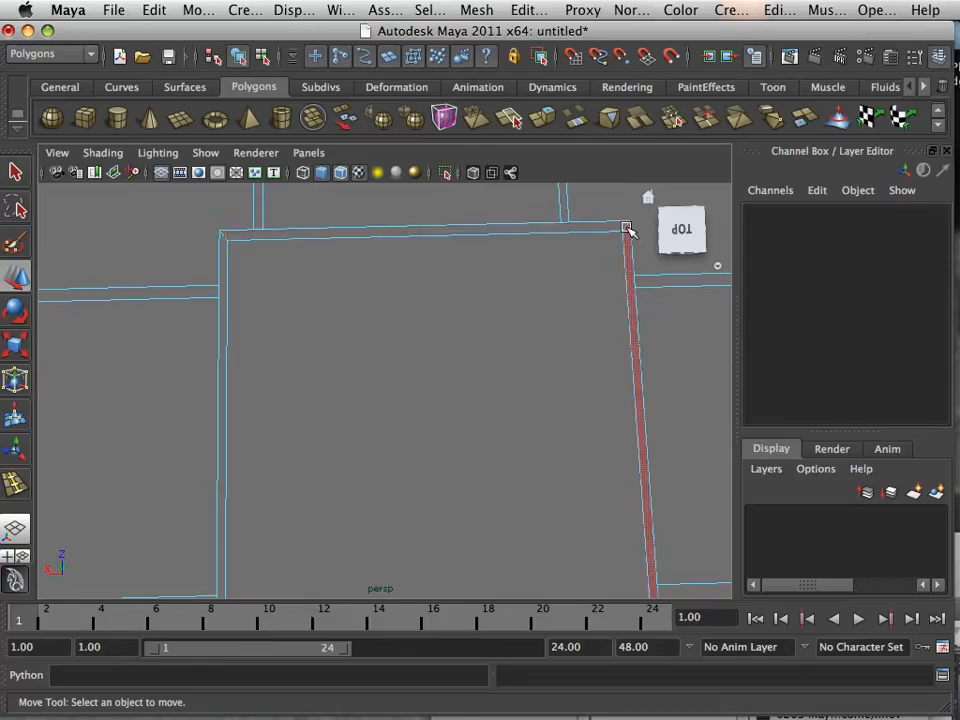
left_click_drag(609, 476, 342, 370, "alt")
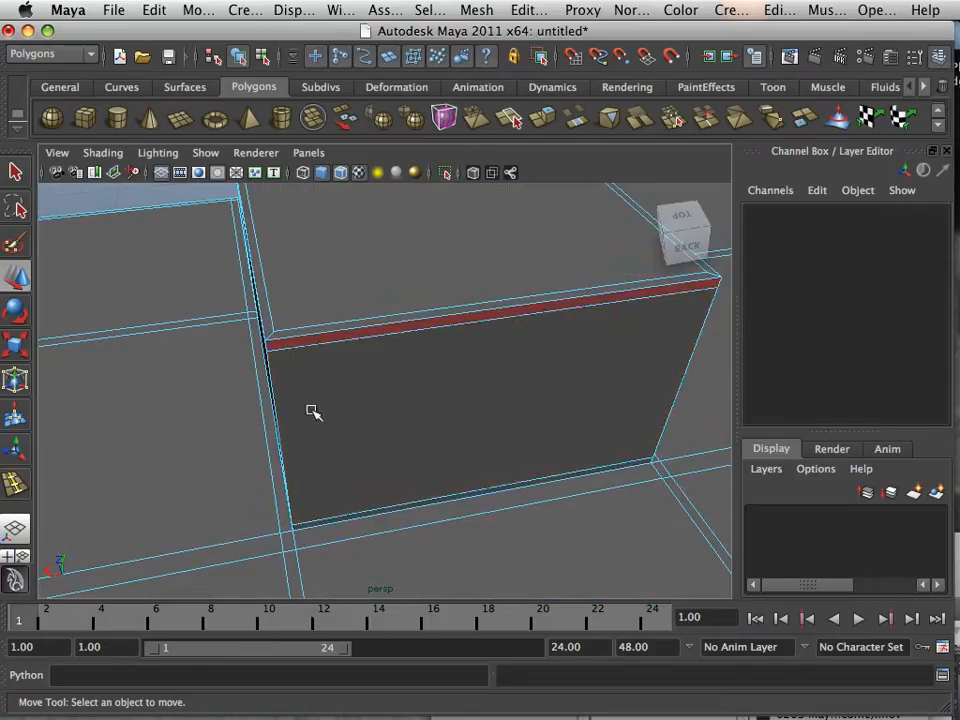
left_click_drag(312, 411, 298, 231, "alt")
left_click(399, 361)
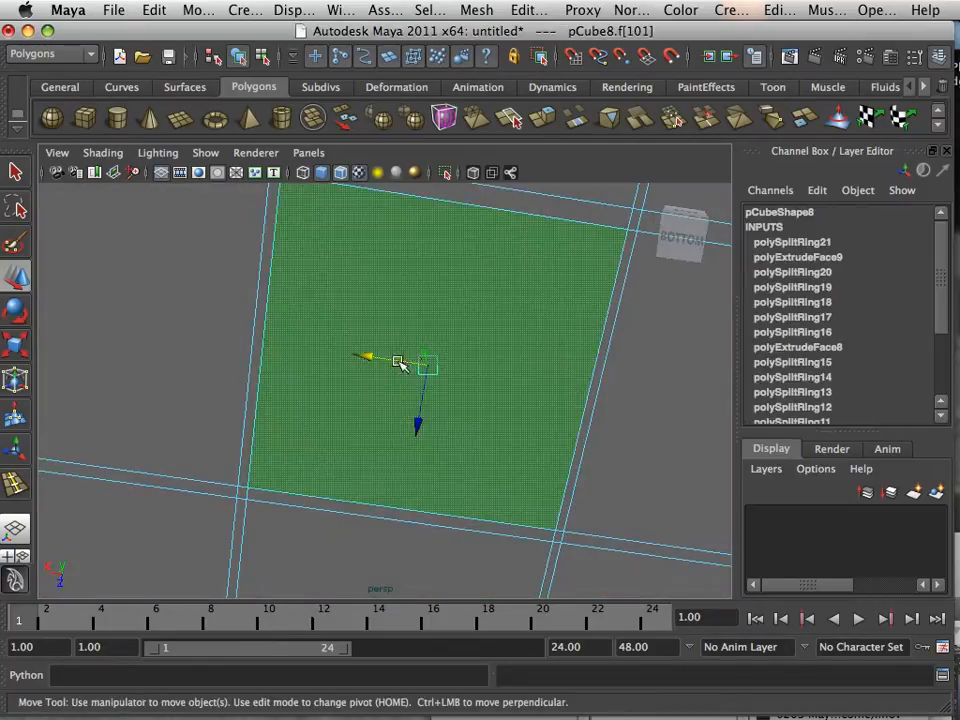
left_click_drag(399, 361, 430, 330, "alt")
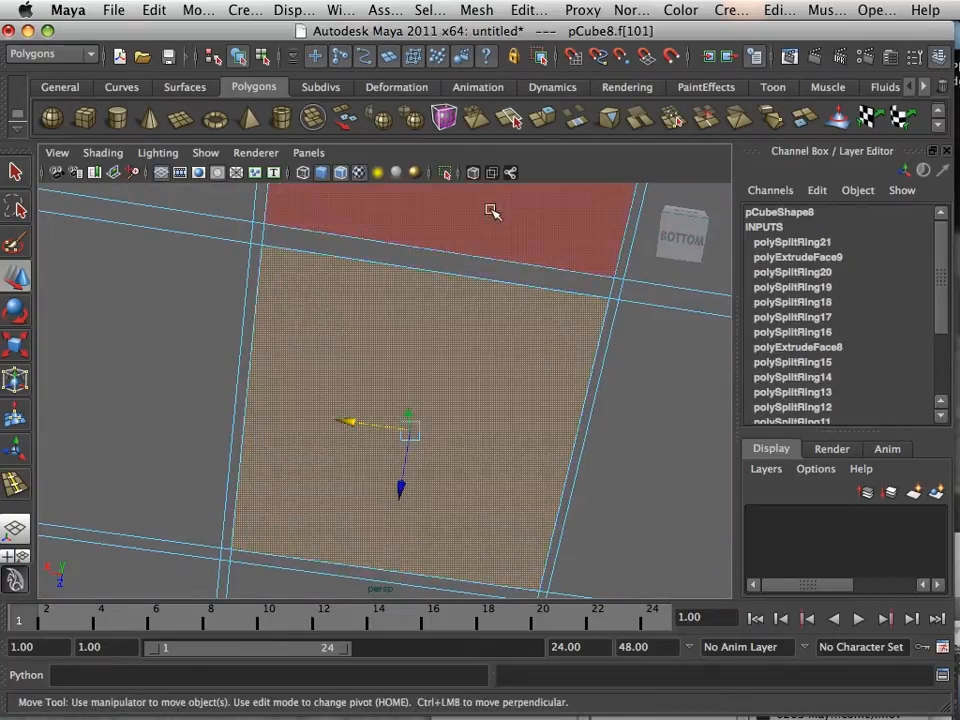
left_click(542, 120)
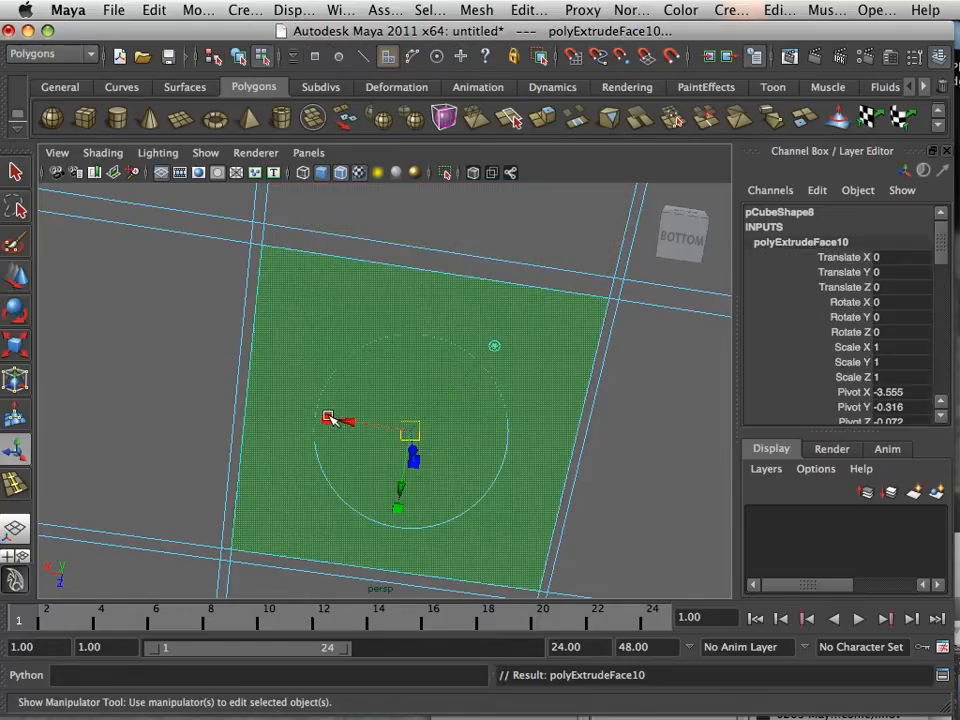
left_click_drag(330, 418, 332, 421)
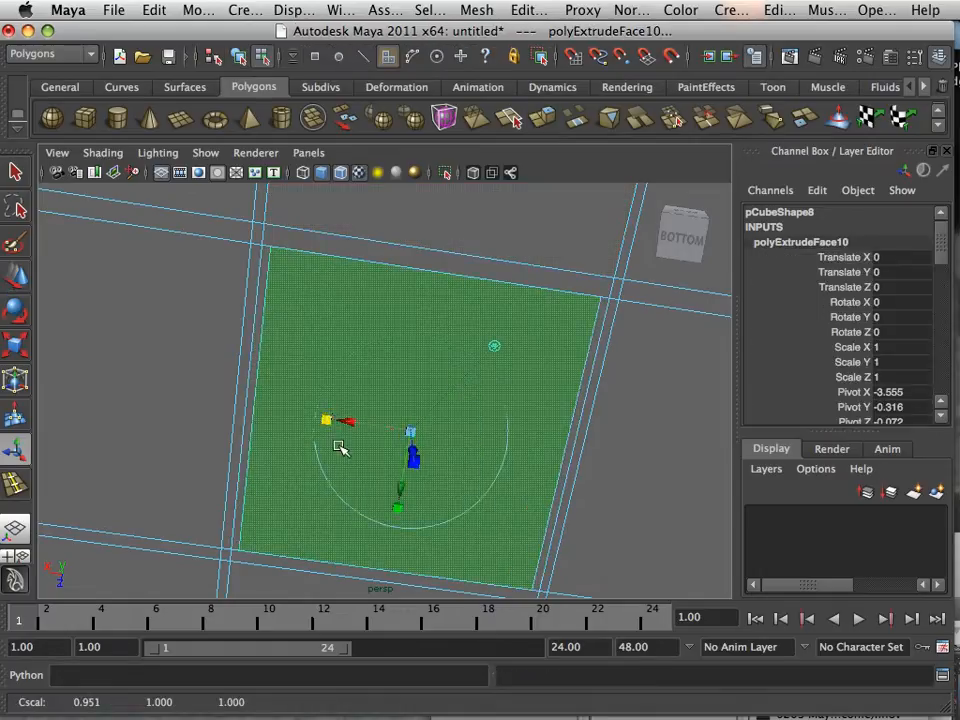
left_click_drag(398, 513, 401, 476)
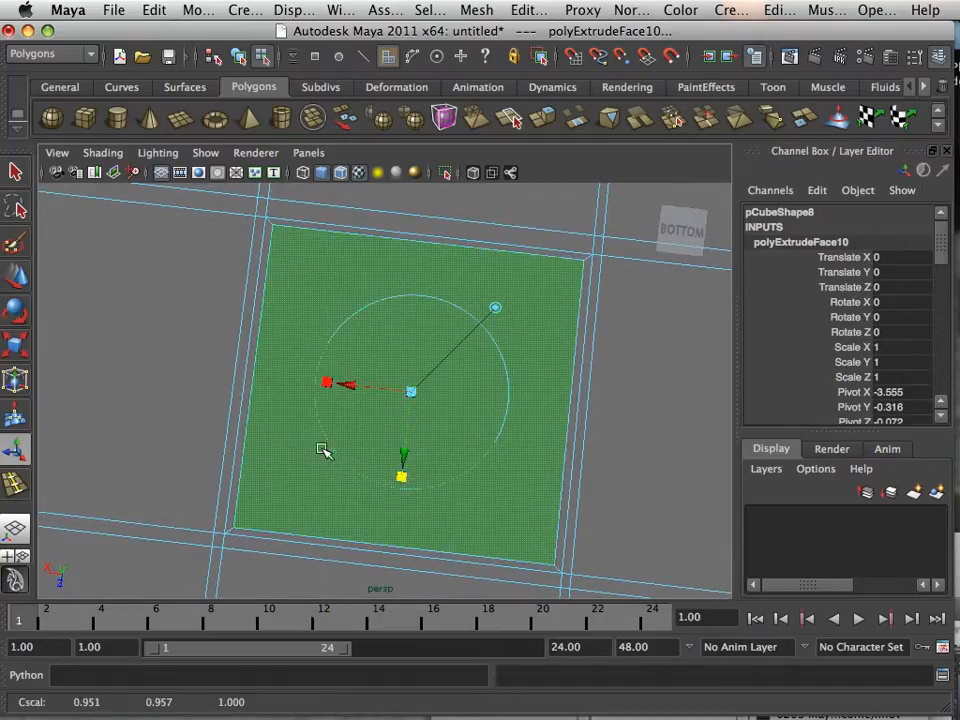
Delete the raised block's inner top face and the inset face on the underside to open a hole through the mesh
left_click_drag(322, 450, 287, 476, "alt")
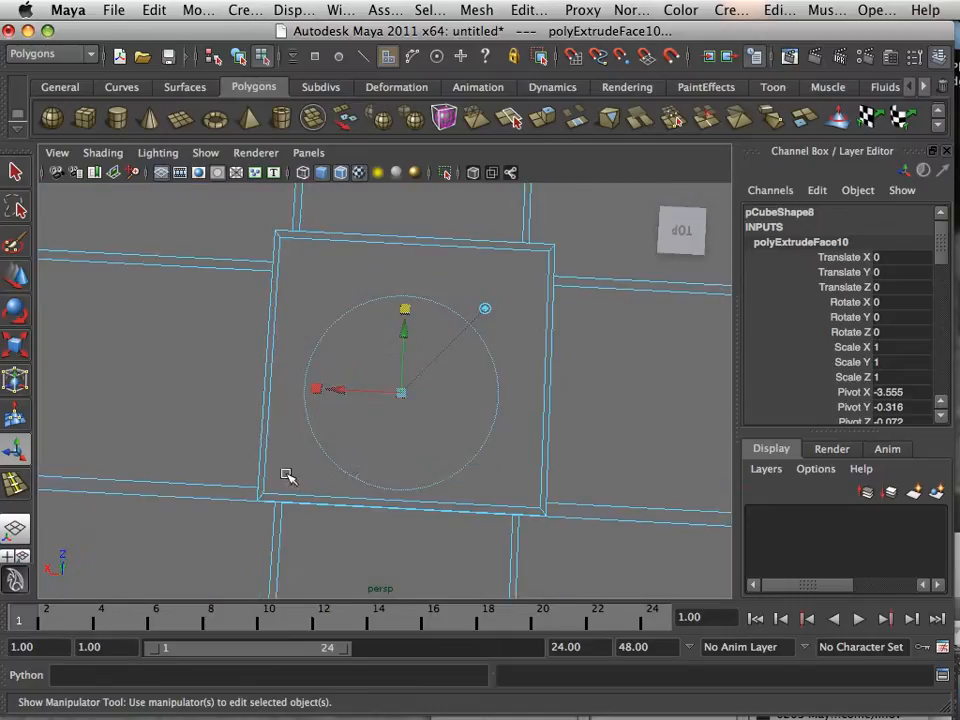
left_click(490, 475)
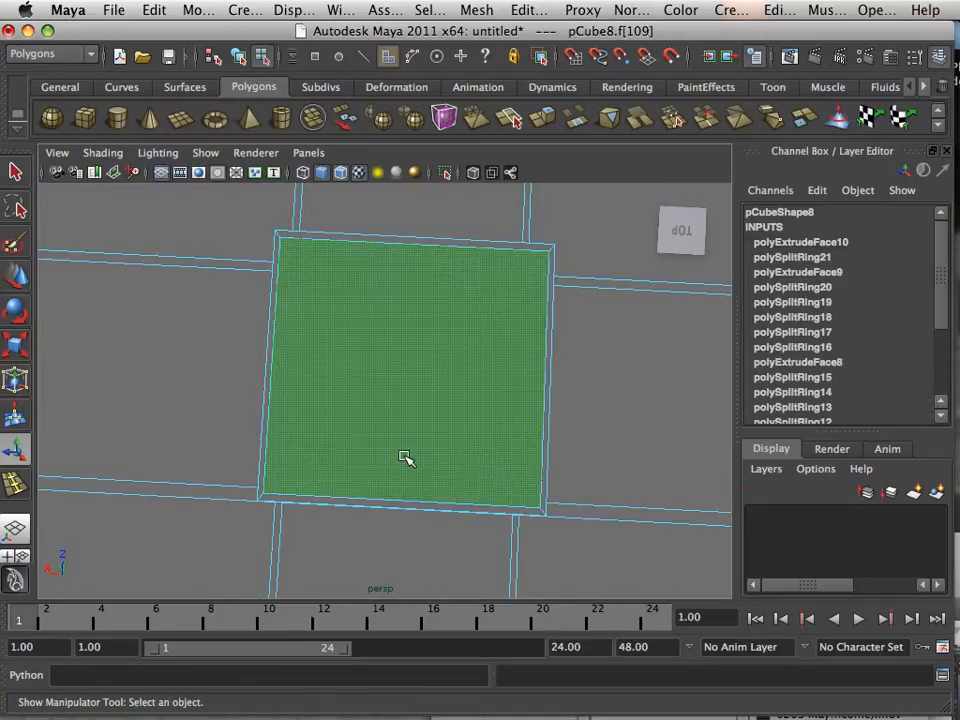
left_click_drag(405, 456, 383, 406, "alt")
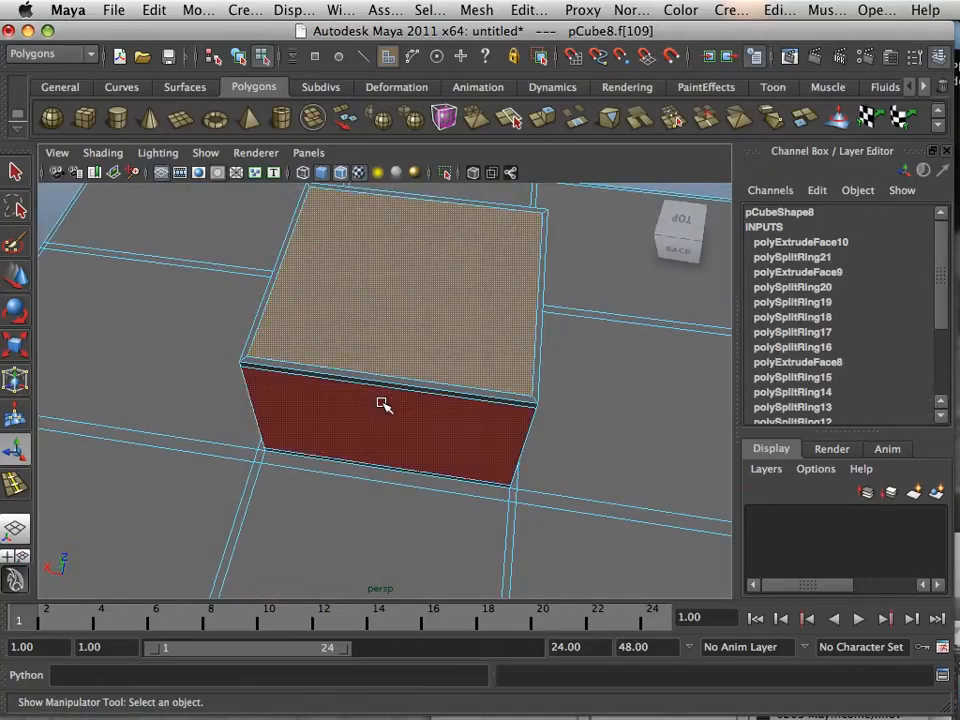
key("Delete")
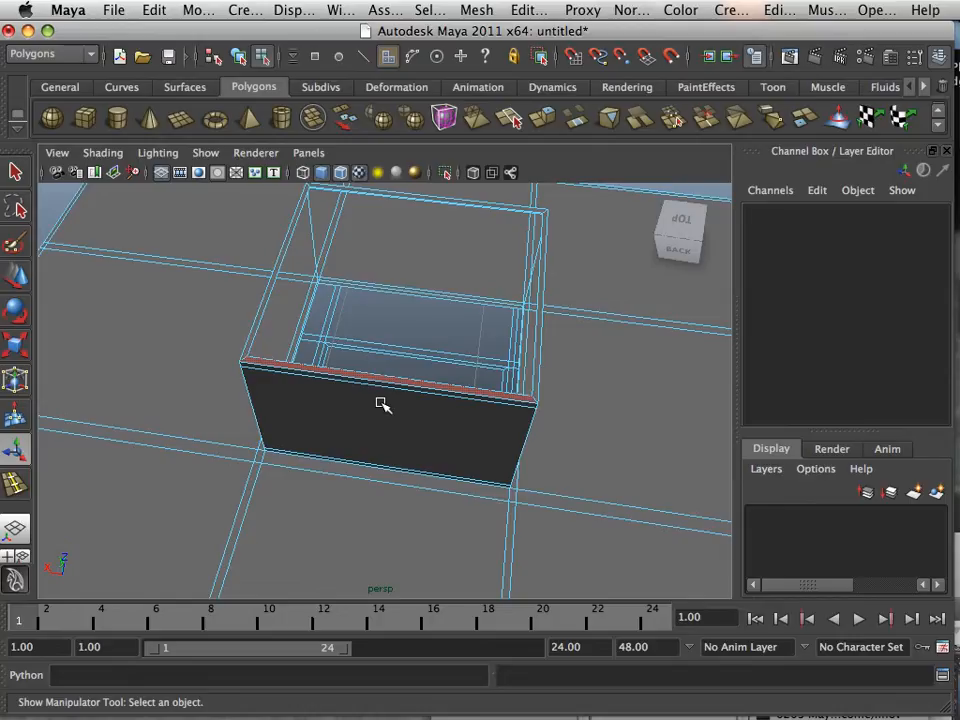
left_click_drag(370, 456, 416, 406, "alt")
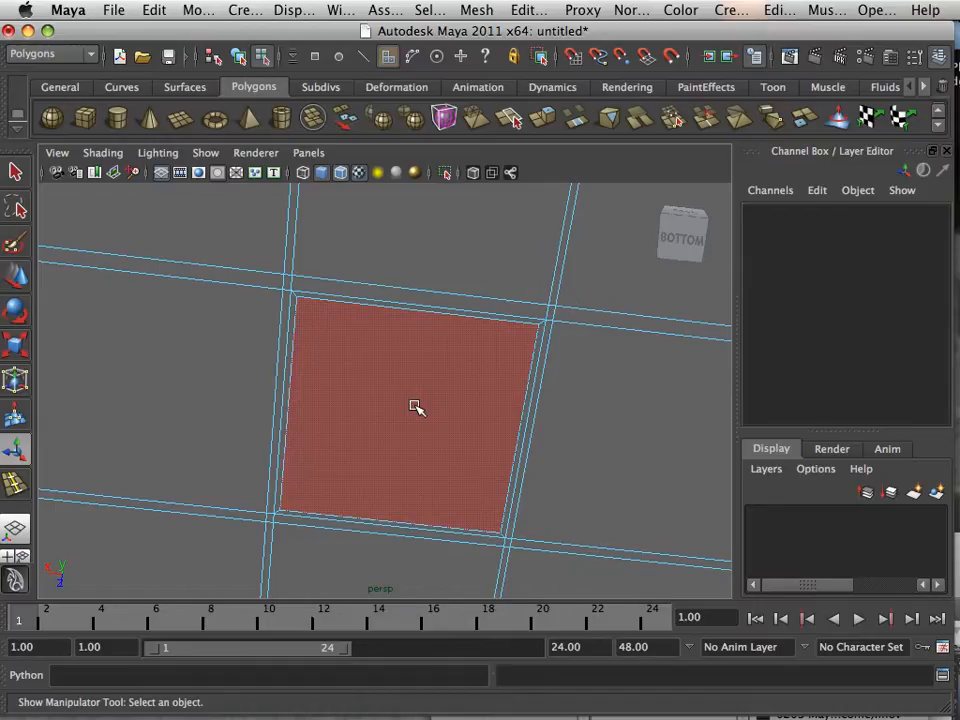
left_click(416, 407)
key("Delete")
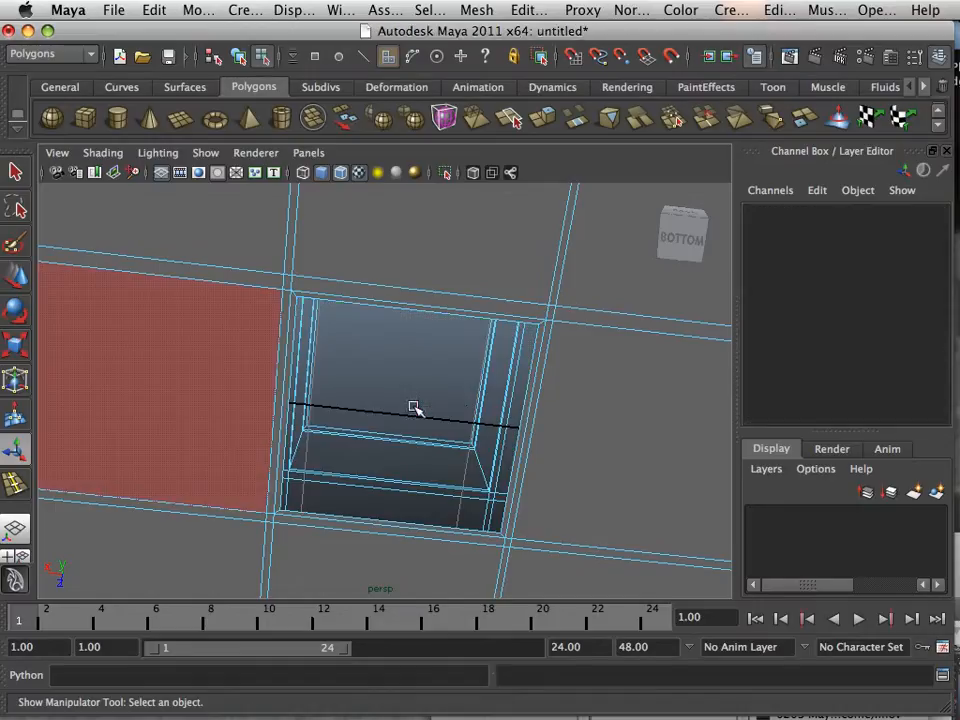
Examine the opening through the raised block and switch the mesh to edge selection
left_click_drag(455, 401, 419, 557, "alt")
right_click_drag(447, 536, 300, 482, "alt")
middle_click_drag(343, 456, 298, 511, "alt")
left_click_drag(298, 511, 369, 519, "alt")
right_click_drag(369, 519, 437, 570, "alt")
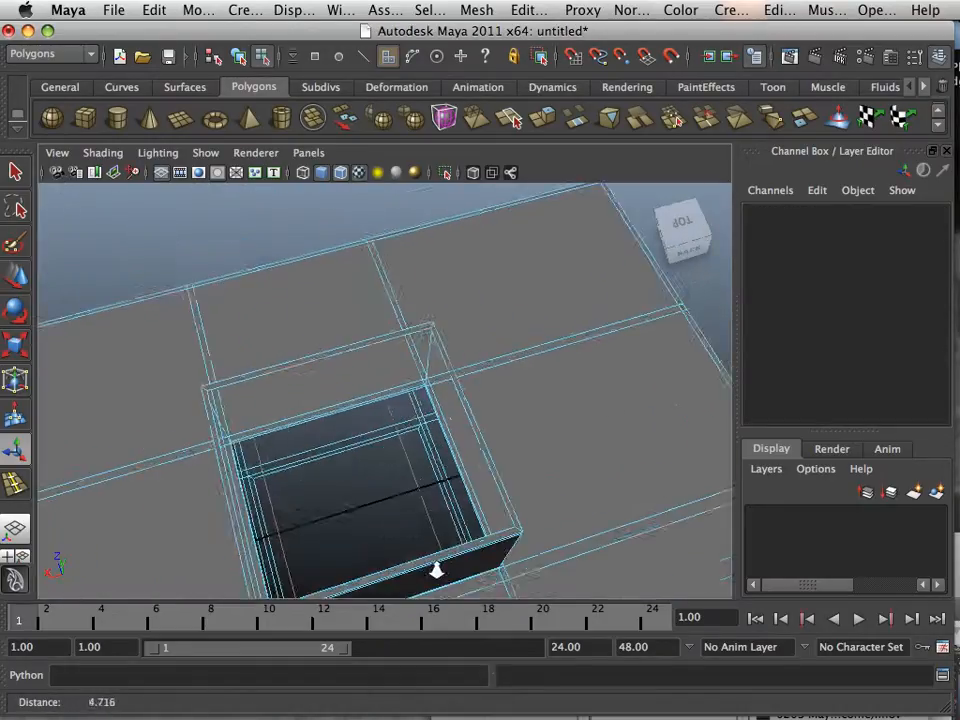
left_click_drag(437, 570, 390, 520, "alt")
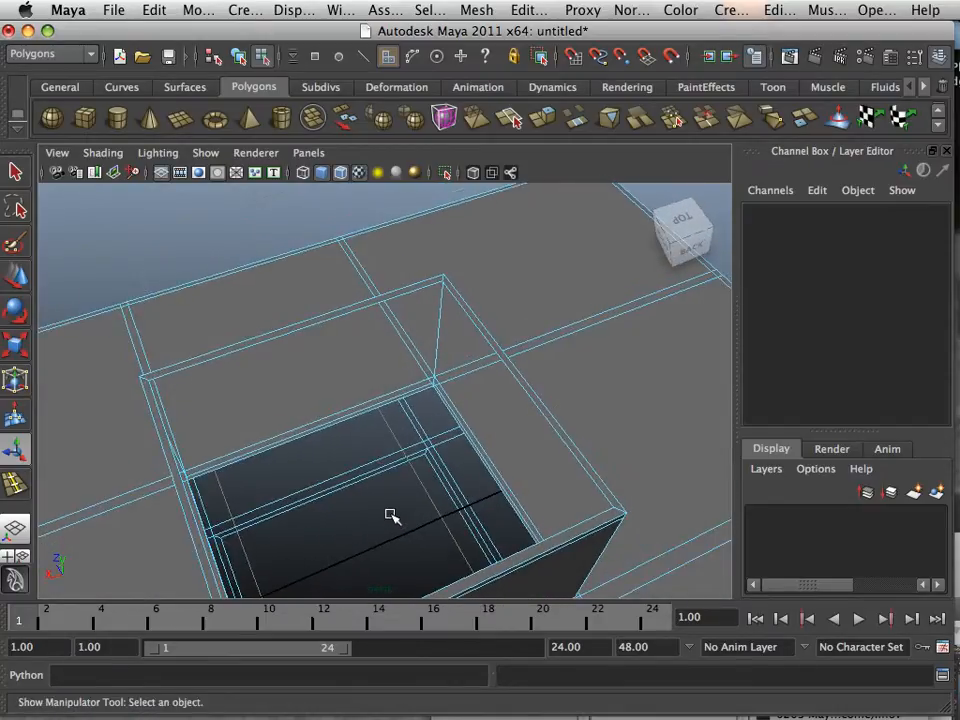
right_click_drag(390, 515, 422, 525, "alt")
middle_click_drag(422, 525, 465, 476, "alt")
left_click_drag(465, 476, 397, 483, "alt")
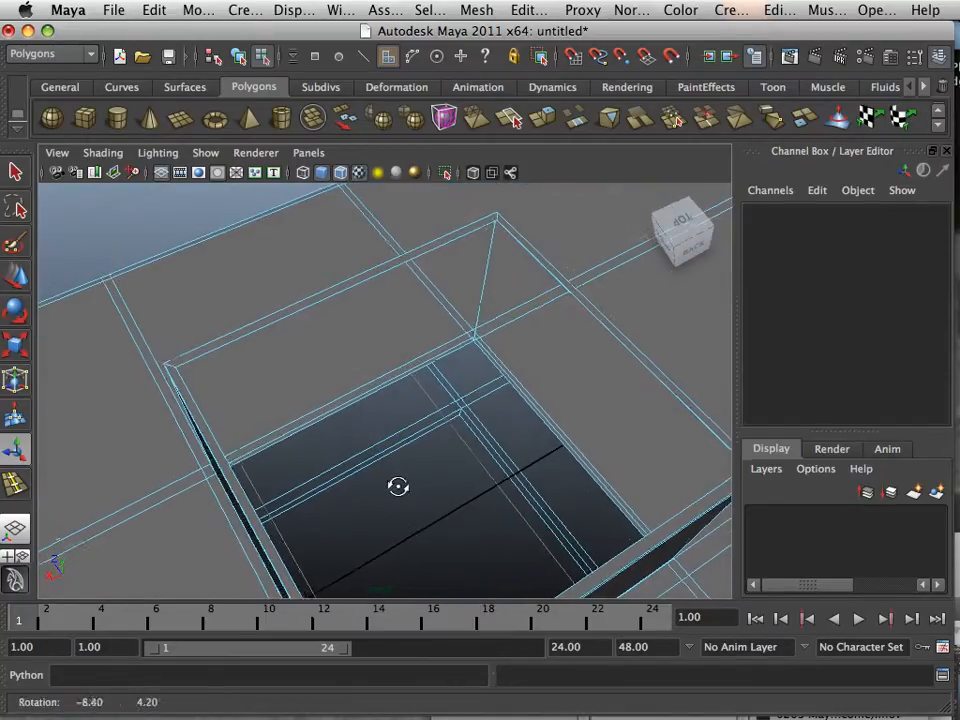
right_click_drag(385, 457, 380, 313)
left_click_drag(389, 416, 369, 413, "alt")
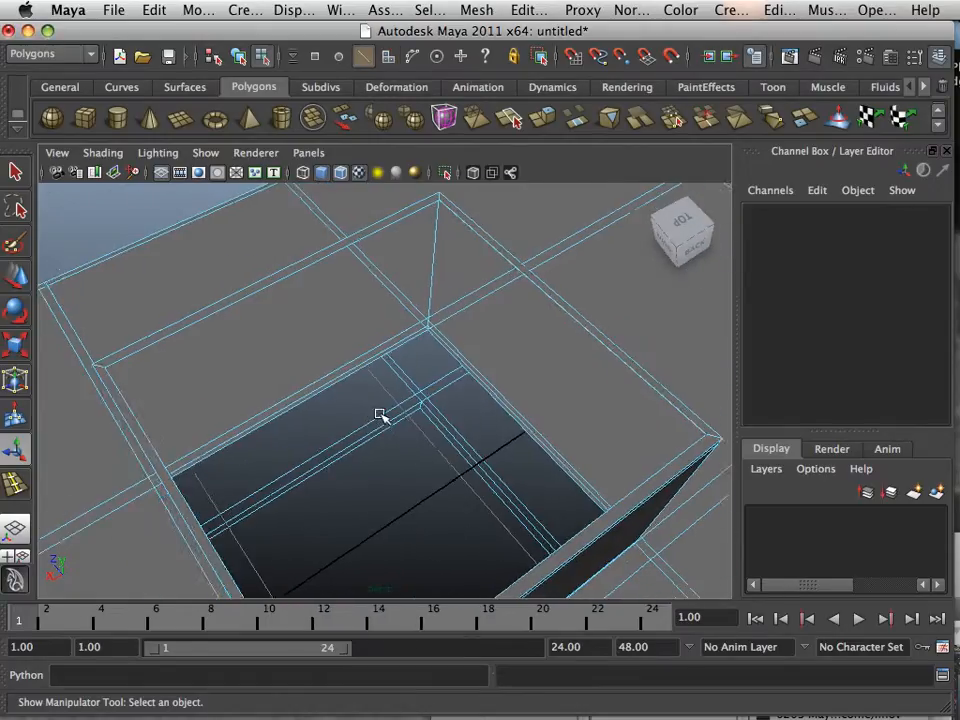
Bridge the upper and lower inner border edges on one side of the opening with a linear path and 1 division
right_click_drag(381, 414, 476, 486, "alt")
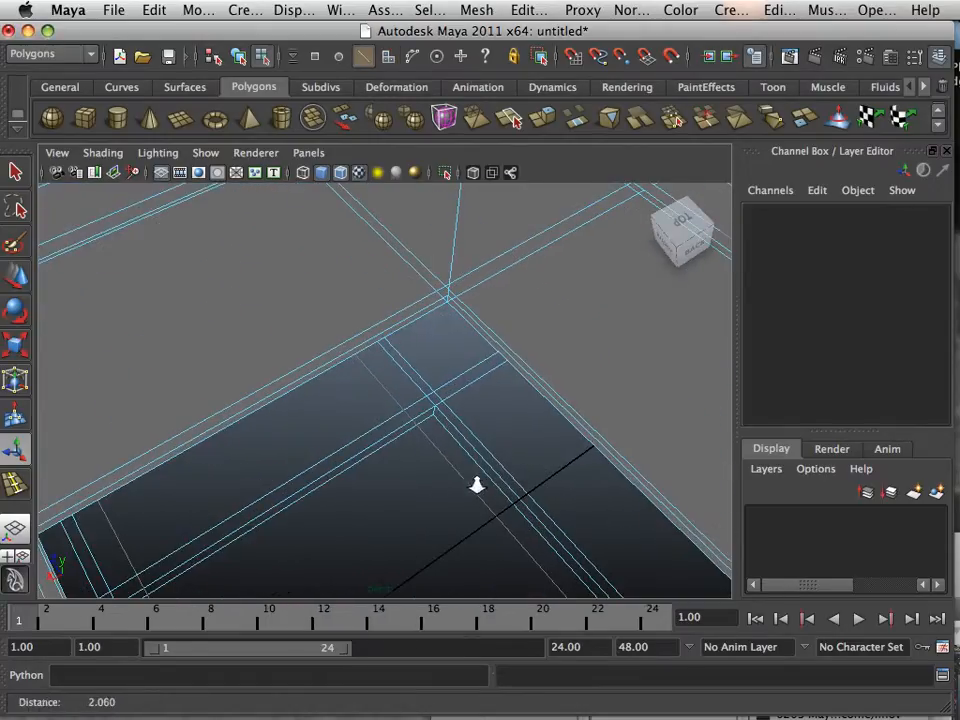
left_click(389, 446)
right_click_drag(453, 476, 272, 437, "alt")
left_click_drag(272, 437, 326, 493, "alt")
left_click(320, 305)
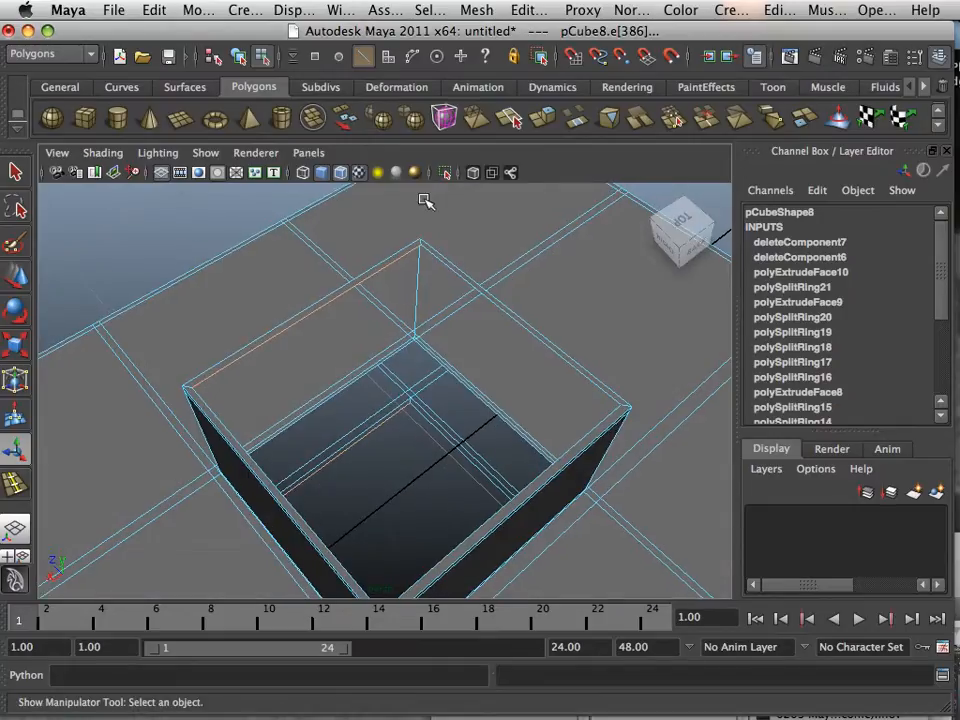
left_click(485, 11)
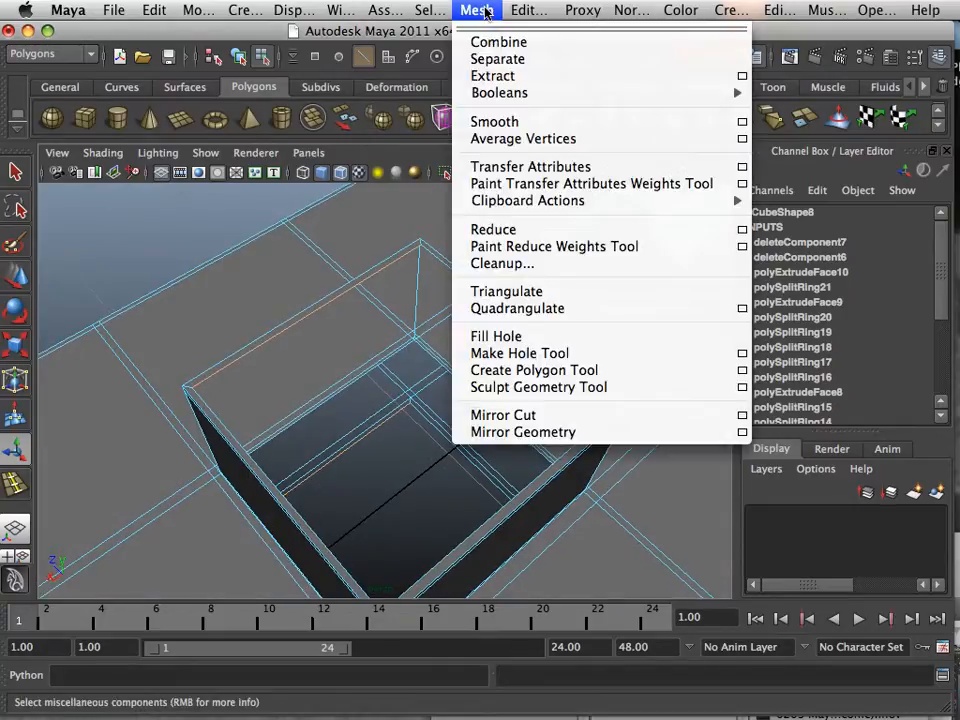
mouse_move(513, 12)
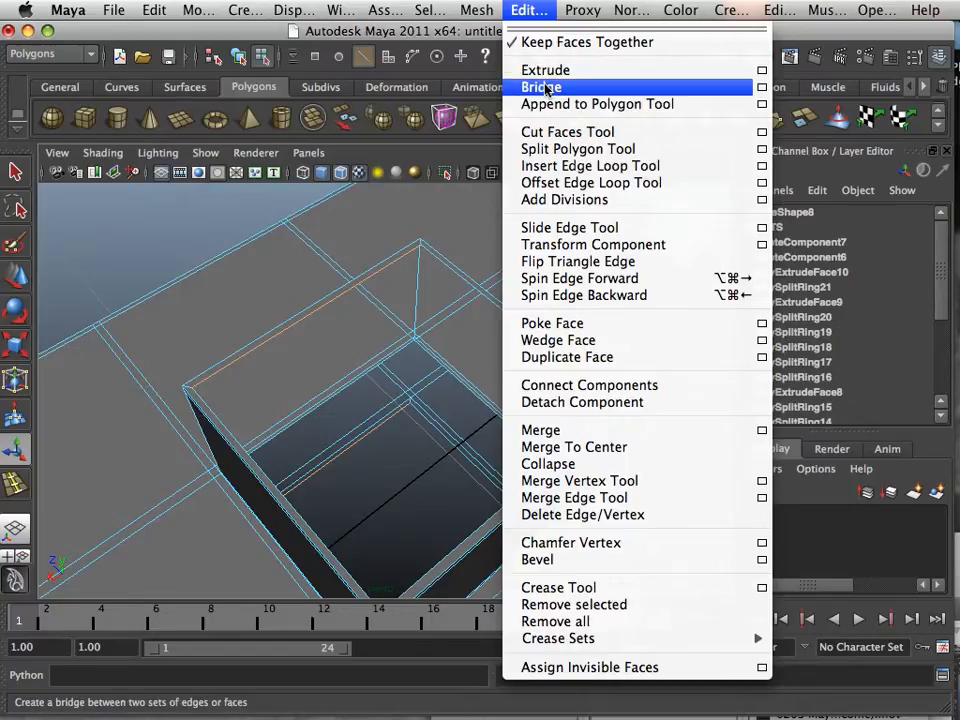
left_click(760, 88)
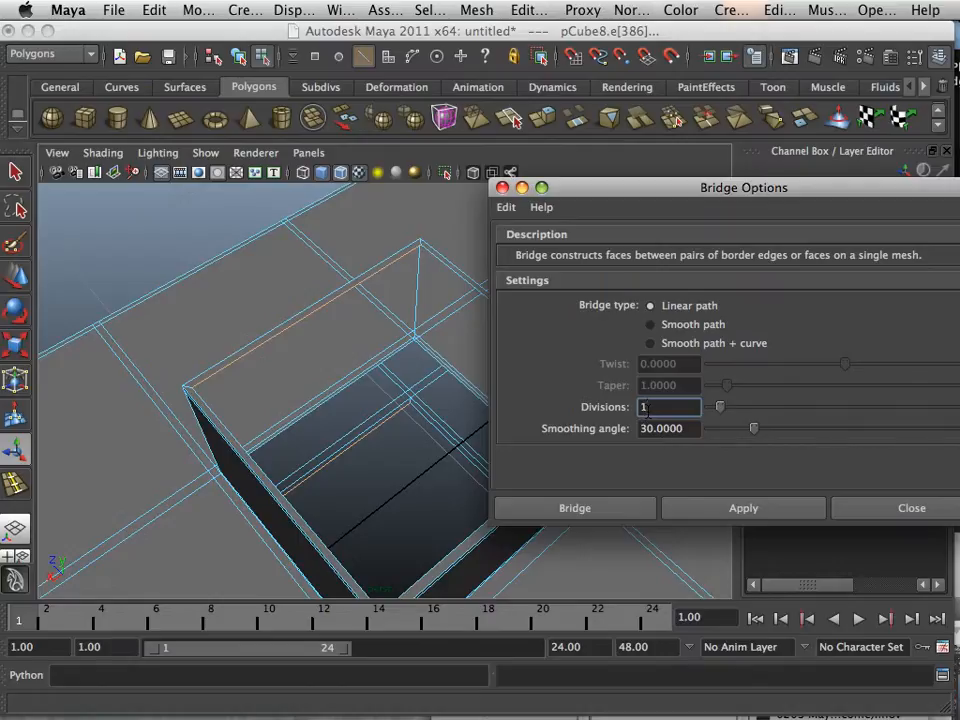
left_click(744, 509)
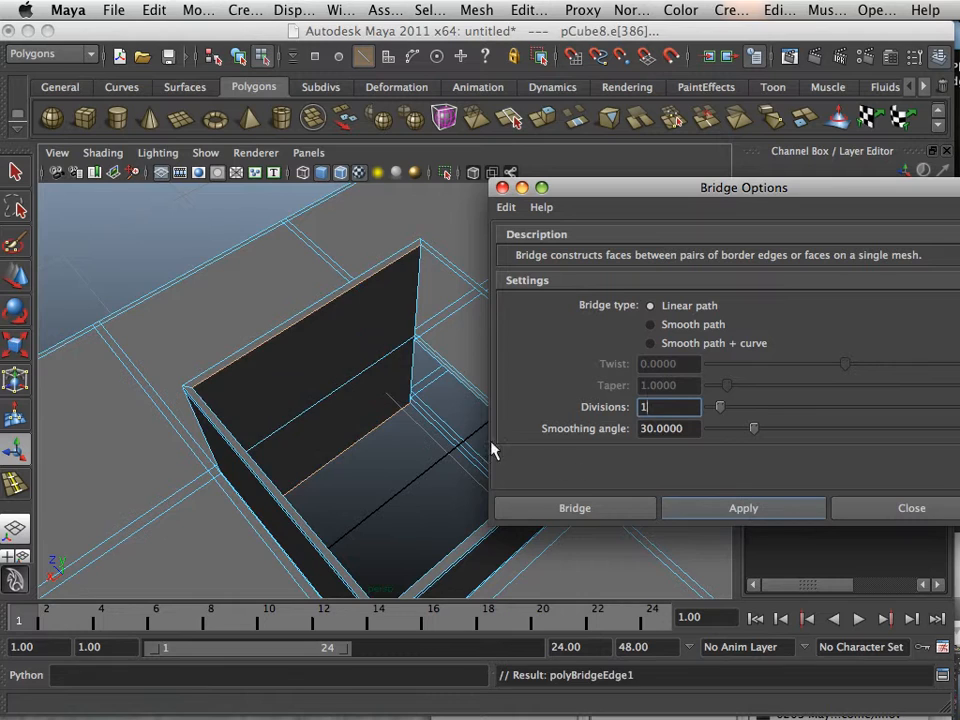
Try to bridge the upper and lower inner edges on the adjacent side of the opening
left_click_drag(485, 448, 334, 418, "alt")
left_click(330, 423)
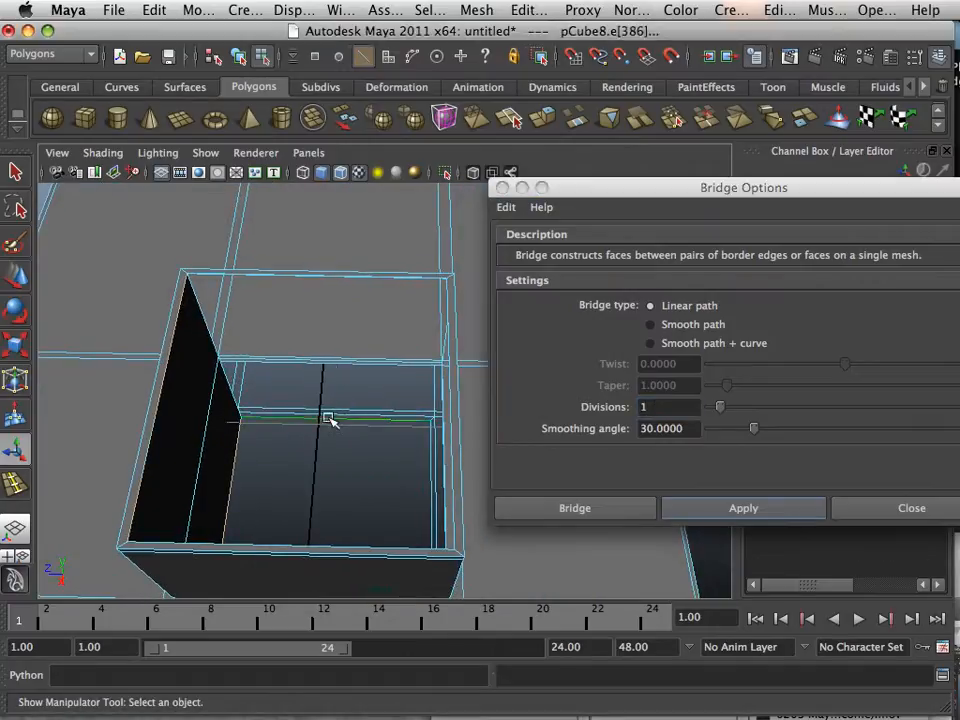
left_click(347, 278)
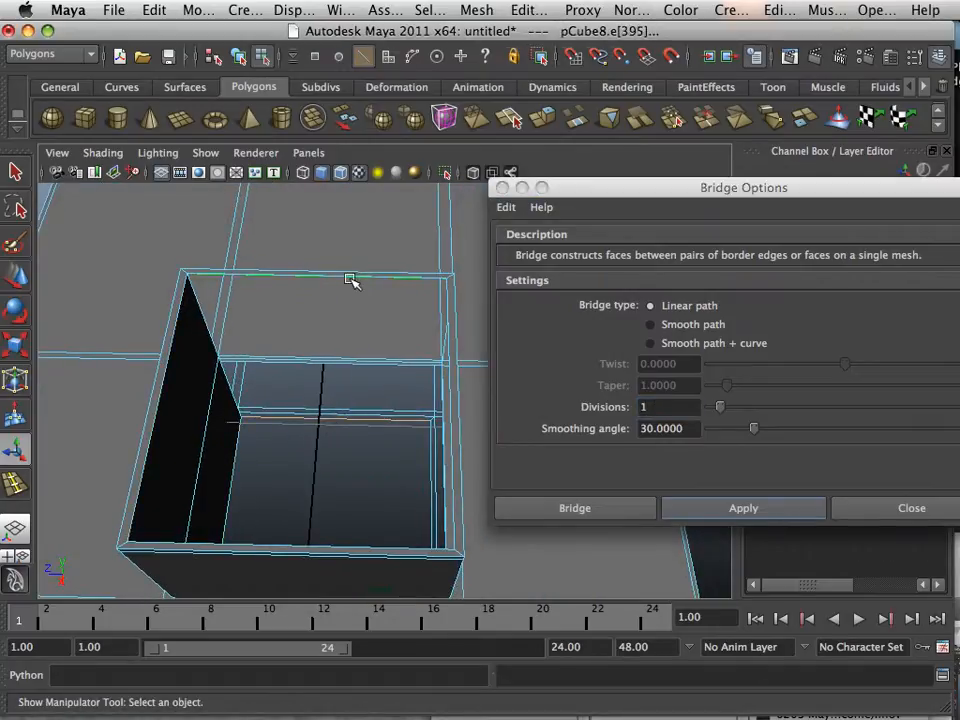
key("g")
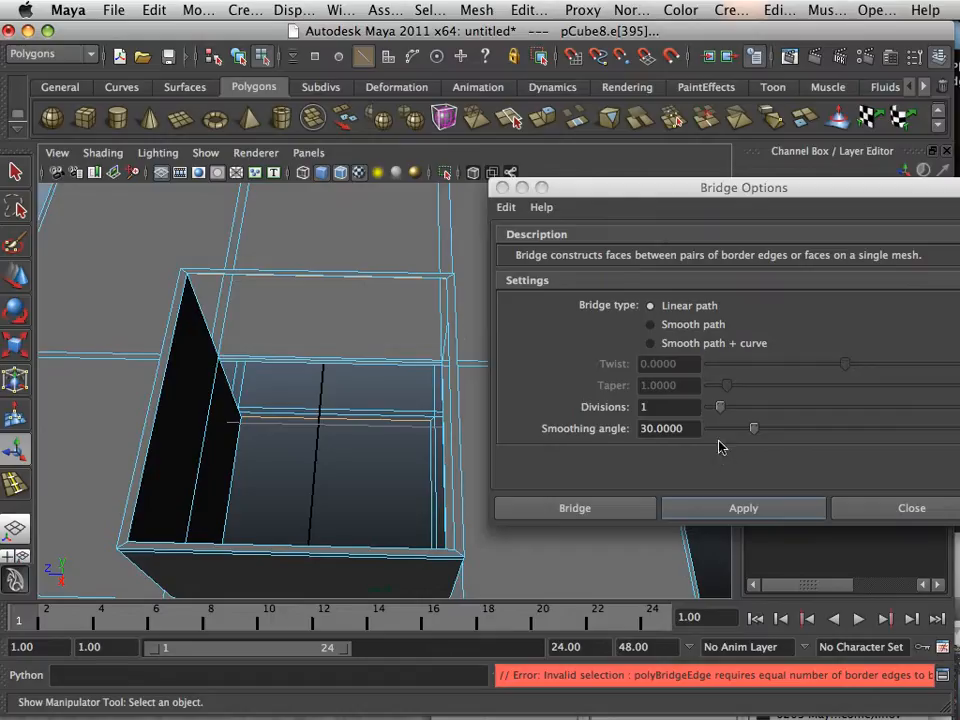
left_click(714, 511)
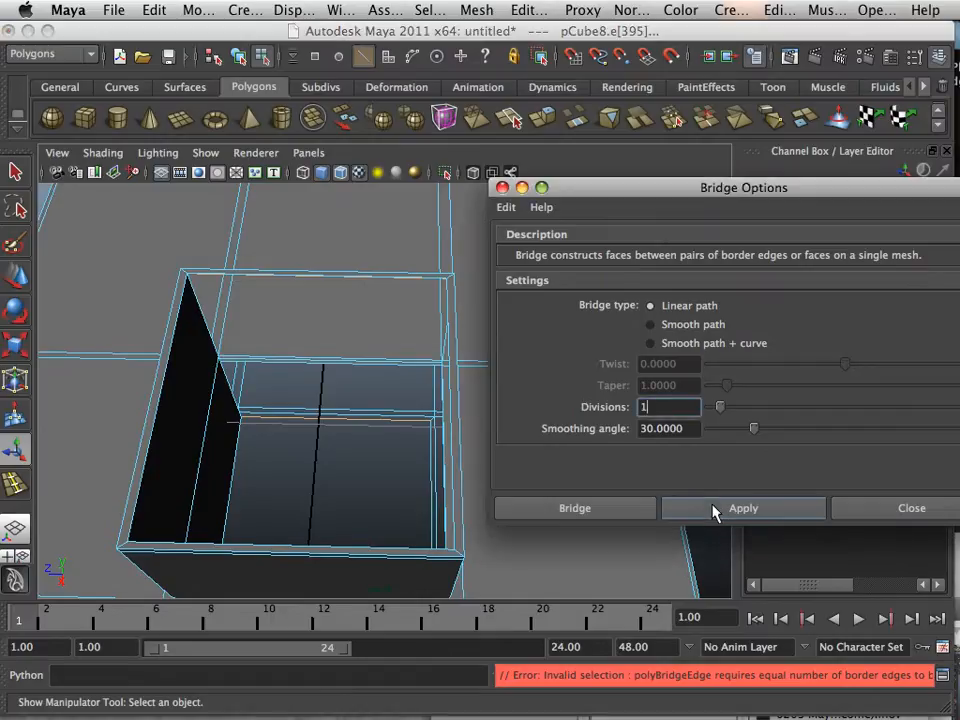
Check the adjacent side's upper edge selection and turn off backface culling in the viewport
left_click_drag(440, 487, 338, 330, "alt")
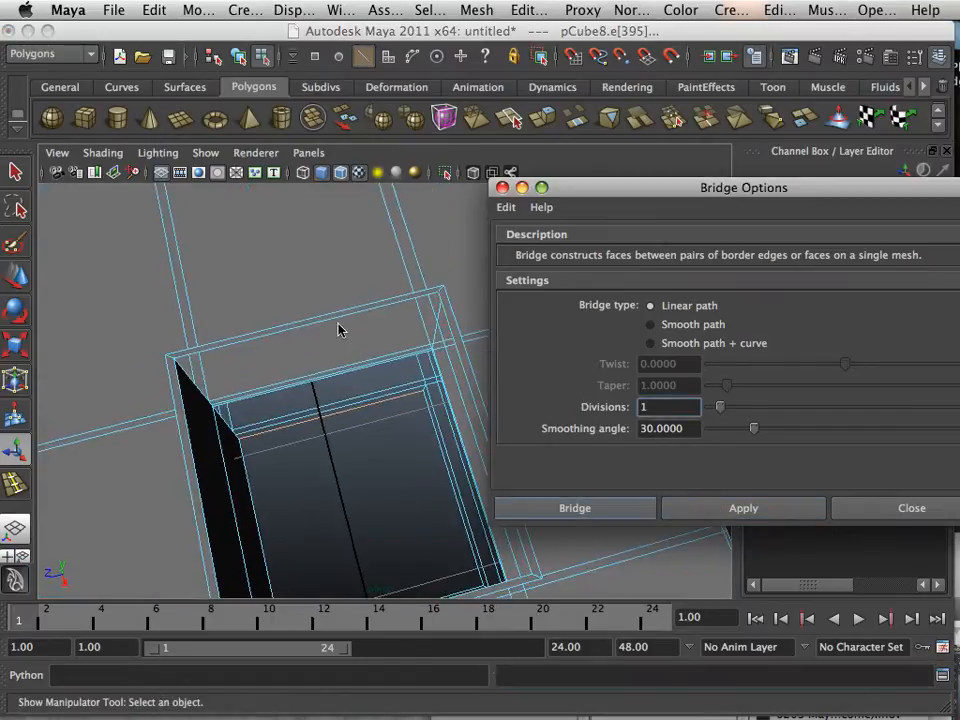
left_click(338, 322)
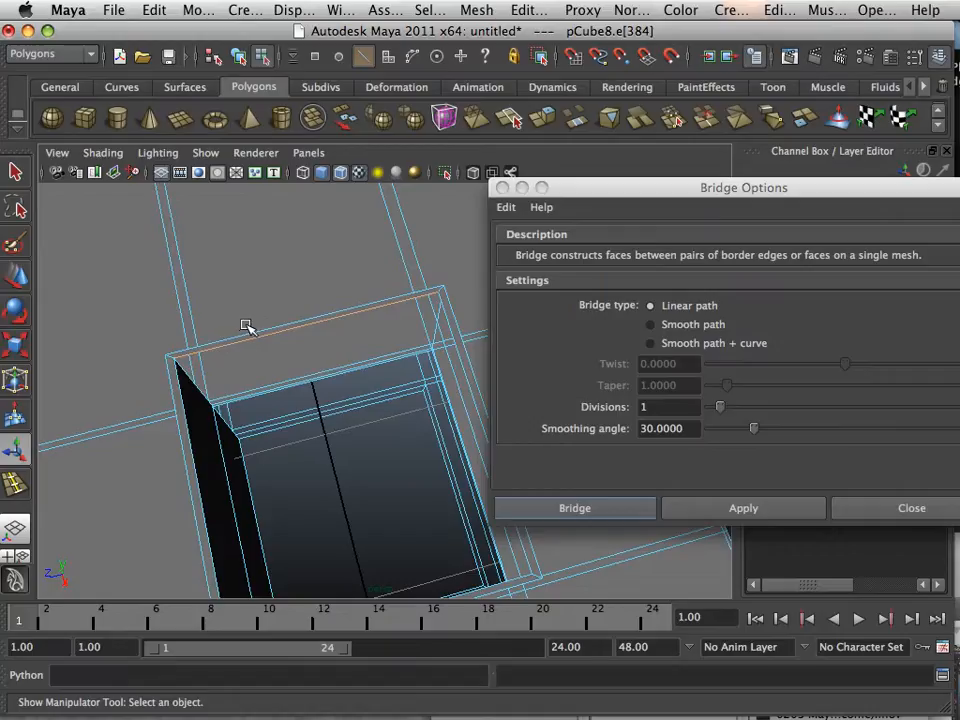
left_click(103, 154)
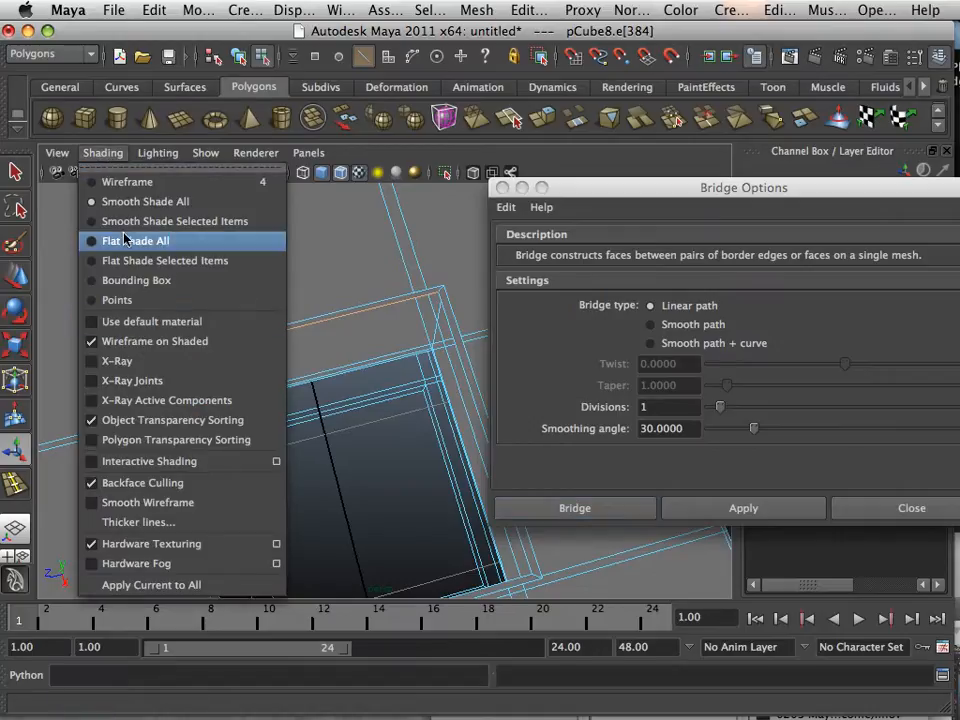
left_click(162, 483)
Bridge the upper and lower inner border edges on the adjacent side of the opening with a linear path and 1 division
left_click_drag(296, 491, 289, 467, "alt")
right_click_drag(289, 467, 363, 455, "alt")
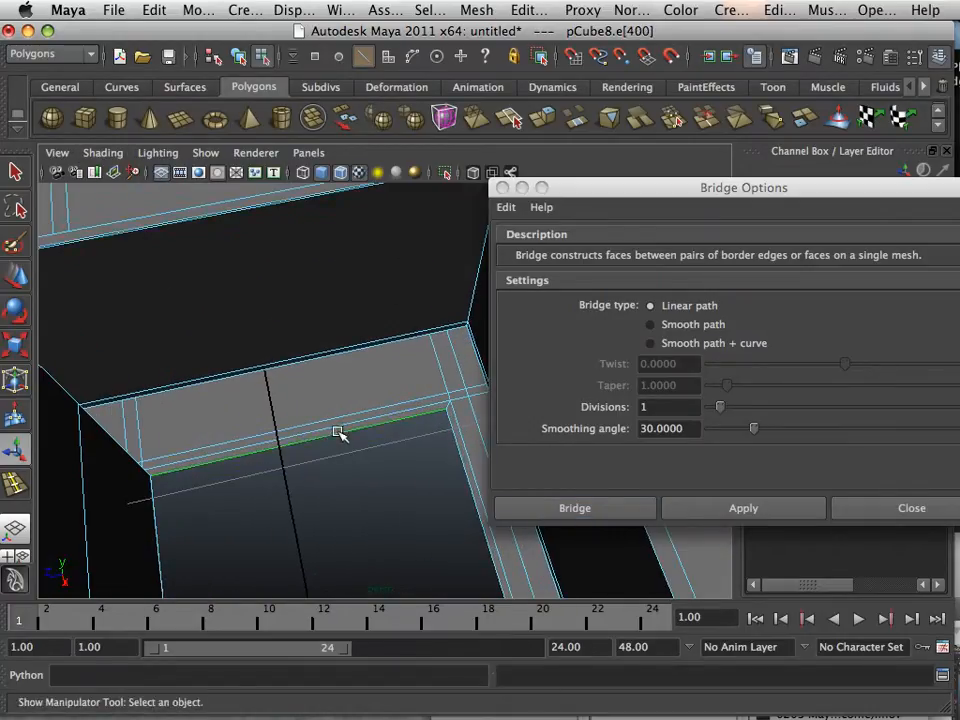
left_click_drag(338, 432, 286, 345, "alt")
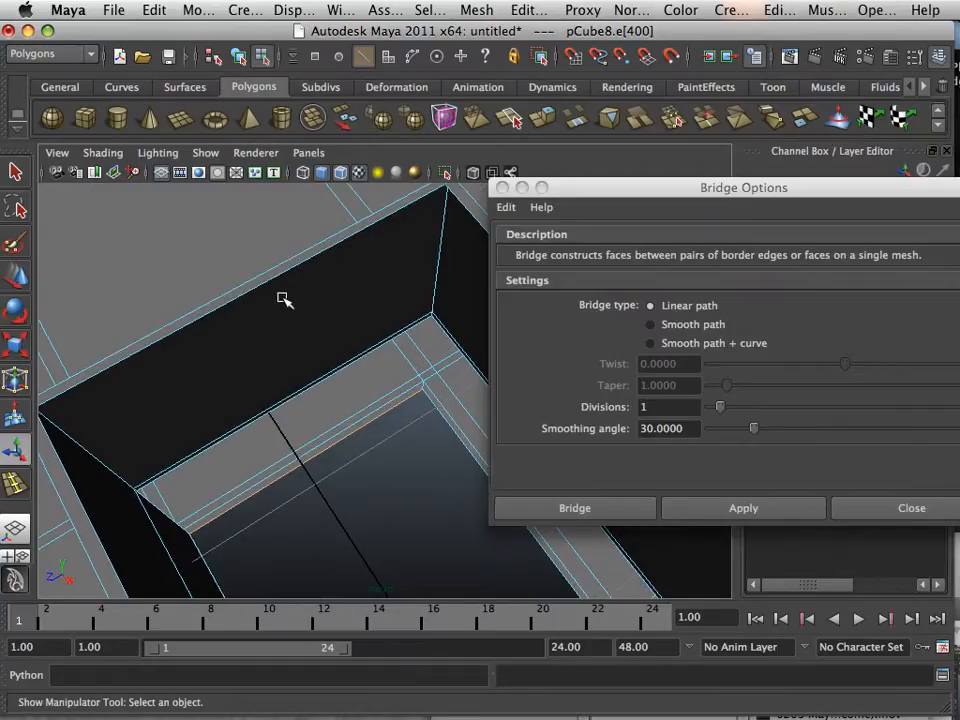
left_click(273, 283)
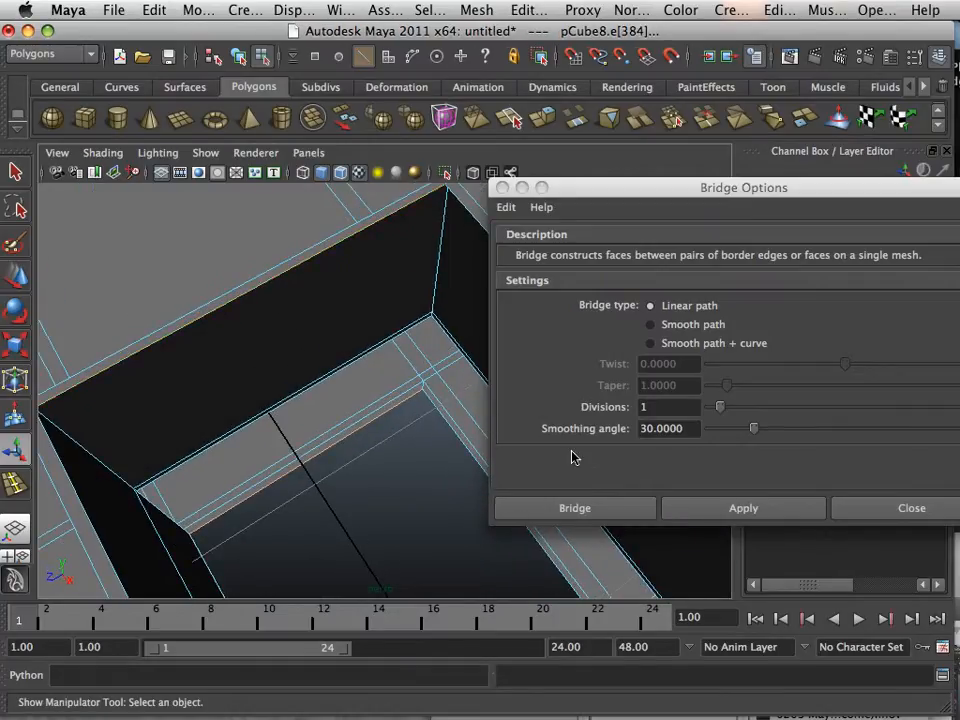
left_click(692, 503)
Bridge the upper and lower inner border edges on the third side of the opening, keeping a linear path and 1 division
middle_click_drag(293, 398, 228, 393, "alt")
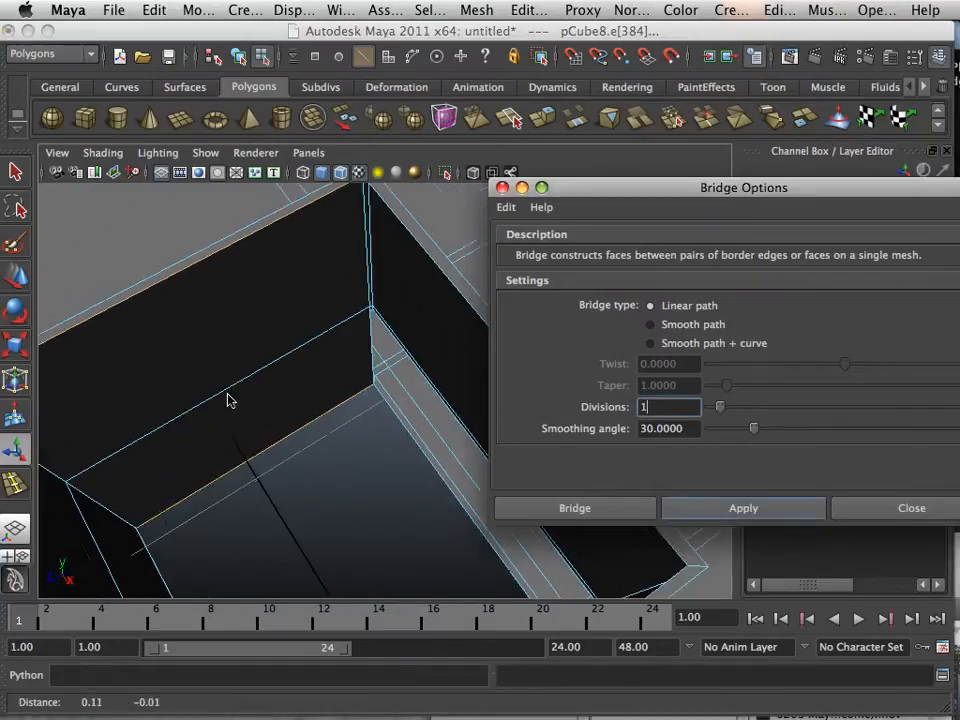
left_click_drag(228, 398, 256, 392, "alt")
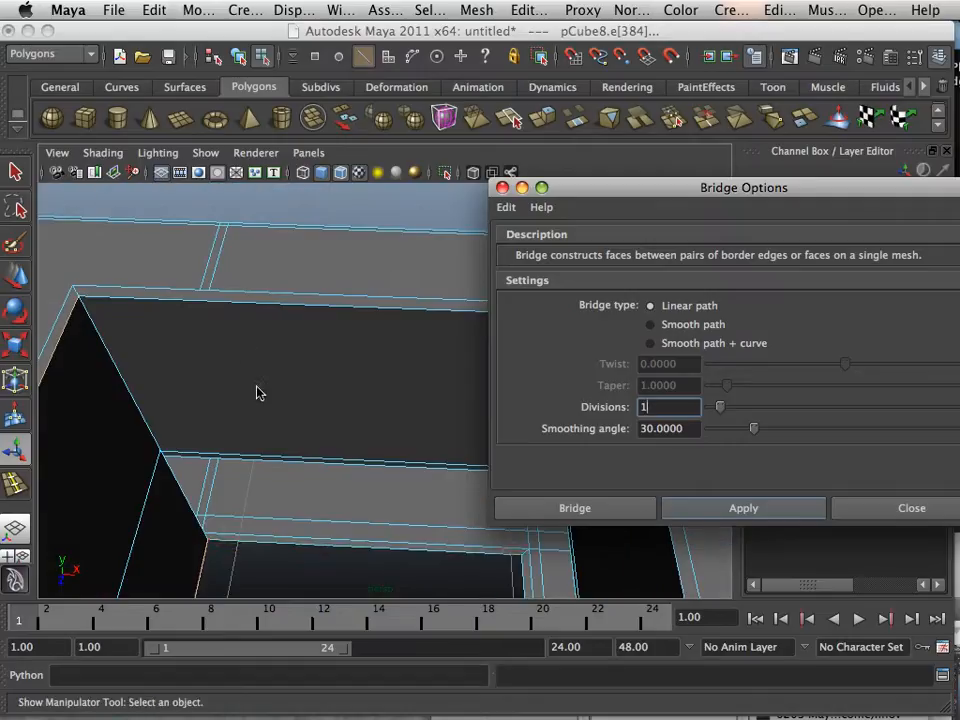
left_click(295, 548)
left_click(307, 307, "shift")
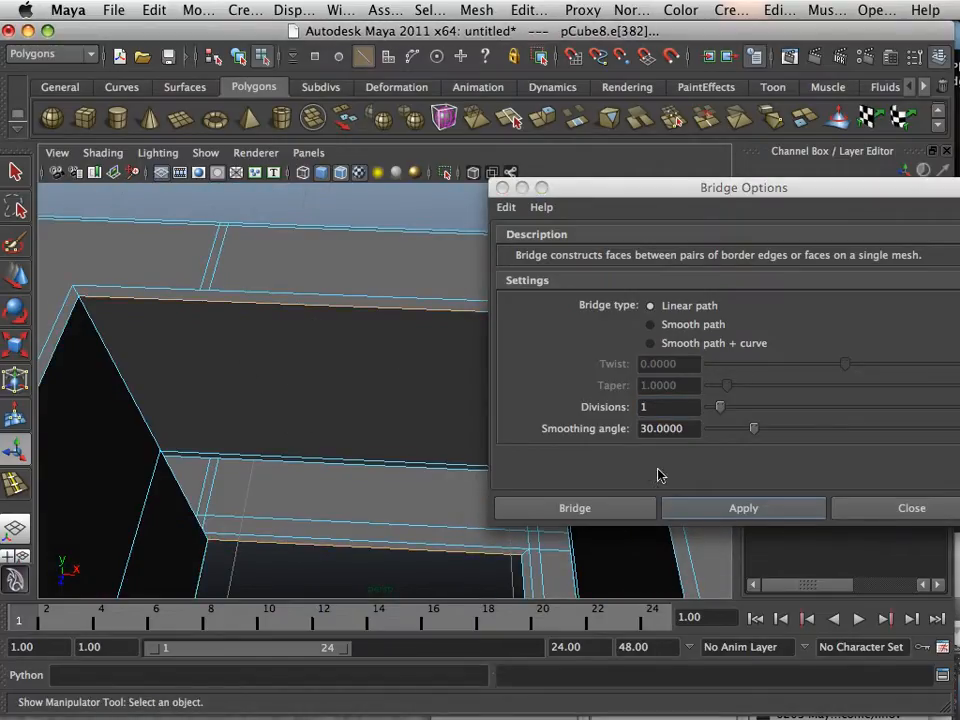
left_click(700, 508)
Try to bridge the upper and lower edges on the last open side of the opening
left_click_drag(443, 469, 214, 381, "alt")
right_click_drag(214, 381, 300, 519, "alt")
left_click(303, 516)
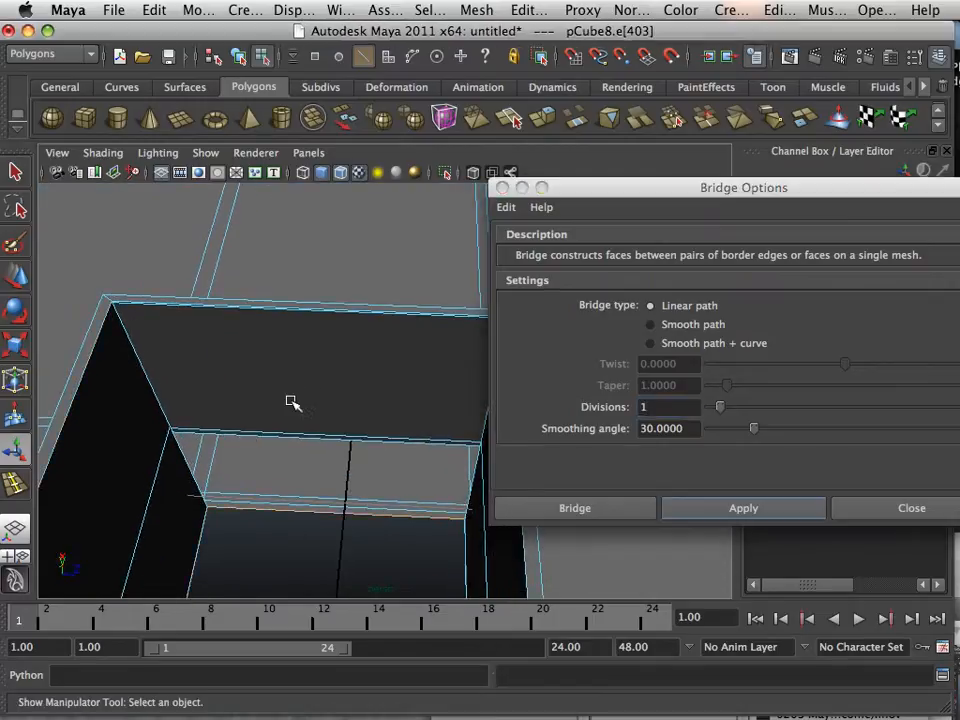
left_click(285, 312, "shift")
left_click(740, 508)
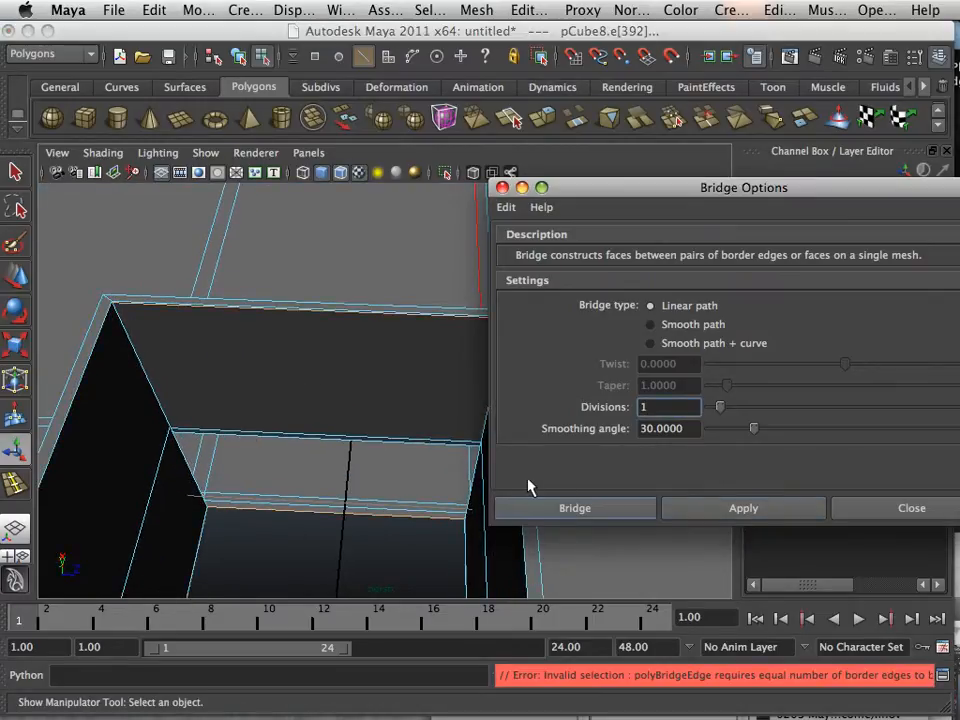
Reselect the last open side's lower and upper inner border edges, bridge them with 1 division, and close the bridge options
left_click(358, 522)
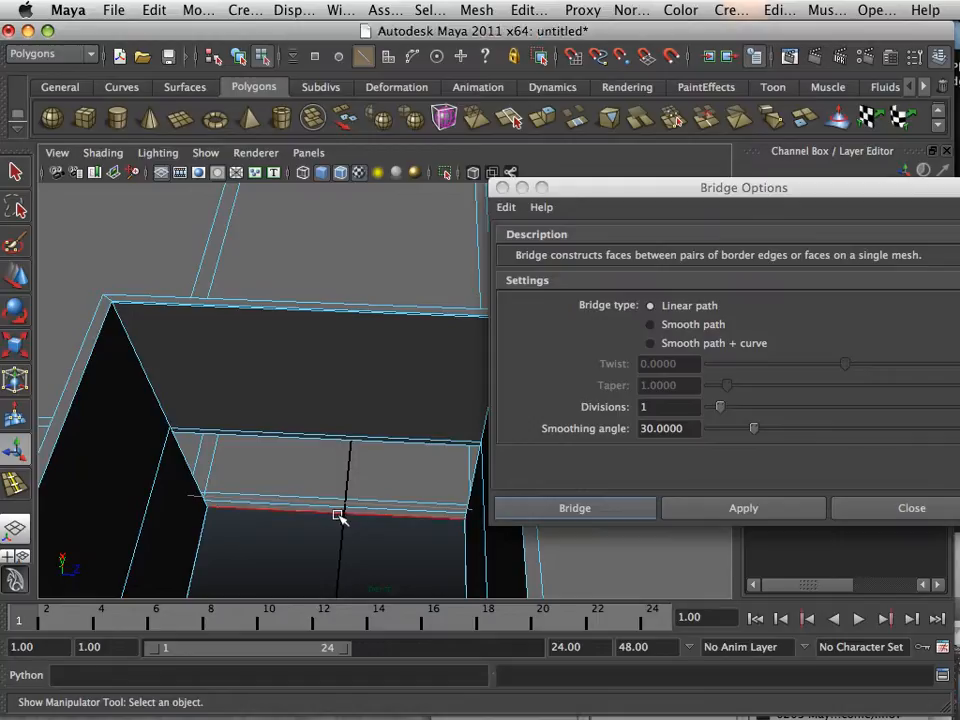
left_click(332, 508)
left_click_drag(332, 508, 295, 428, "alt")
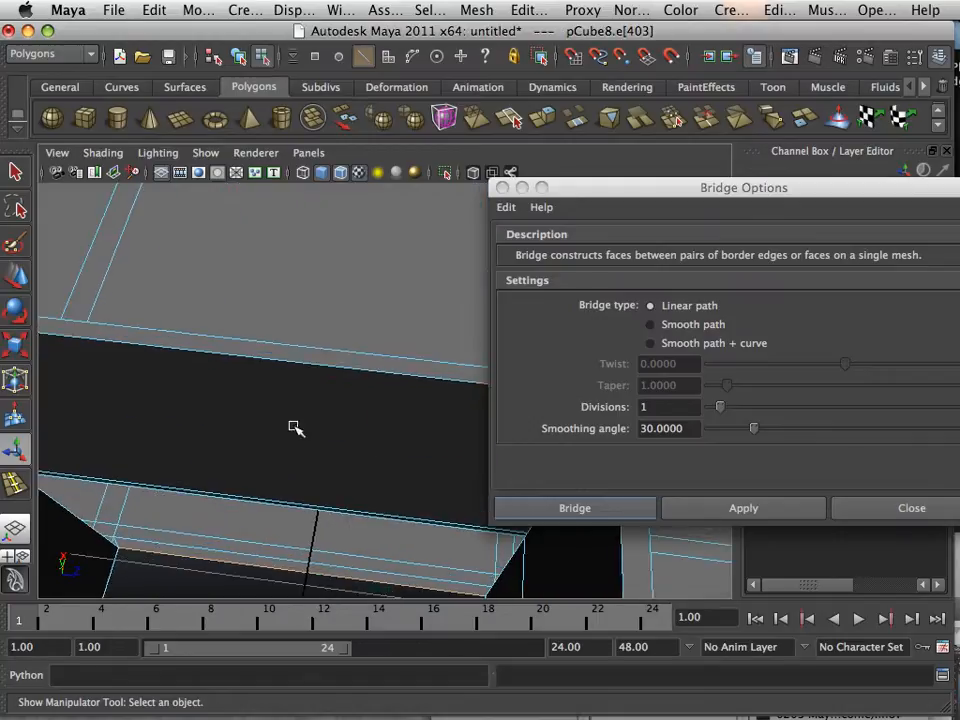
left_click(277, 362, "shift")
left_click(714, 507)
right_click_drag(418, 478, 190, 459, "alt")
middle_click_drag(370, 474, 322, 380, "alt")
left_click_drag(322, 380, 249, 392, "alt")
right_click_drag(254, 376, 375, 476, "alt")
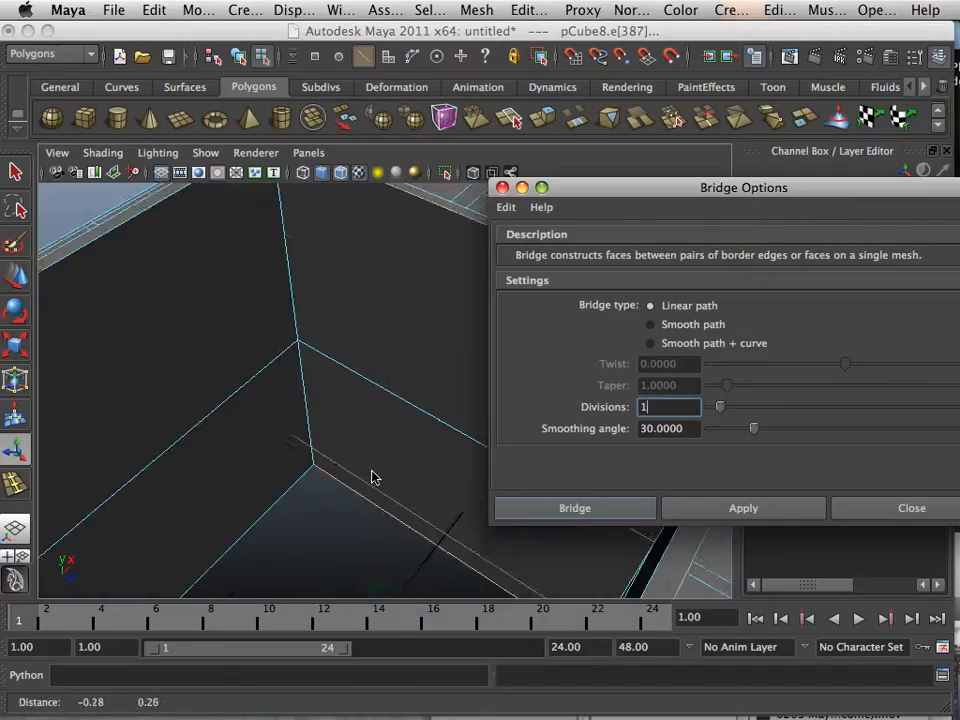
left_click_drag(375, 476, 345, 470, "alt")
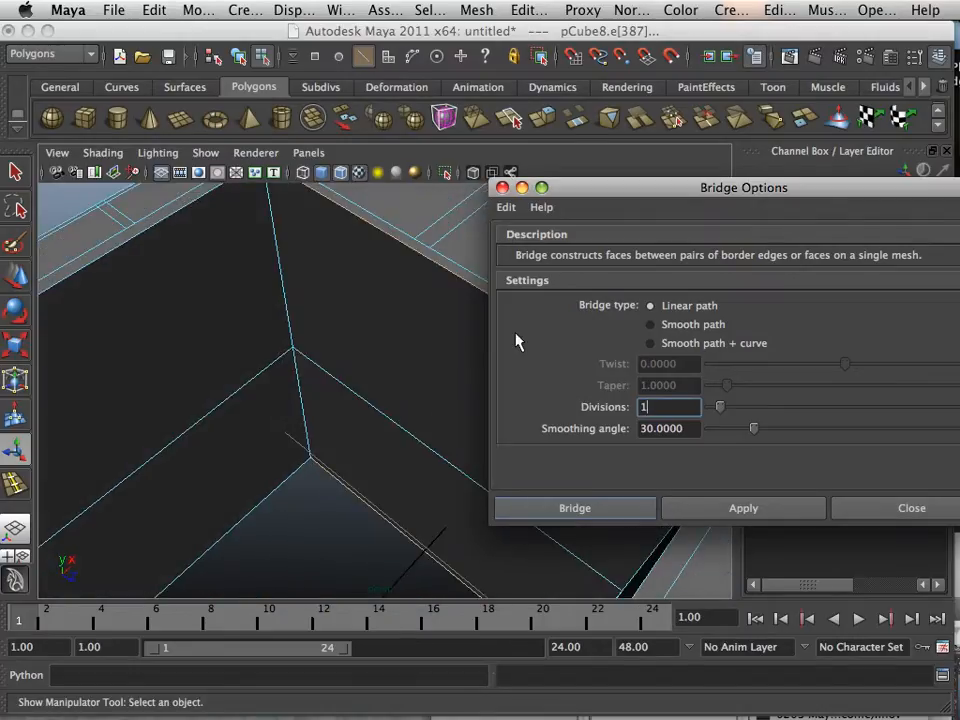
left_click(502, 187)
Try moving the horizontal middle edge of one inner wall and undo the move
right_click_drag(300, 360, 304, 300)
left_click(335, 378)
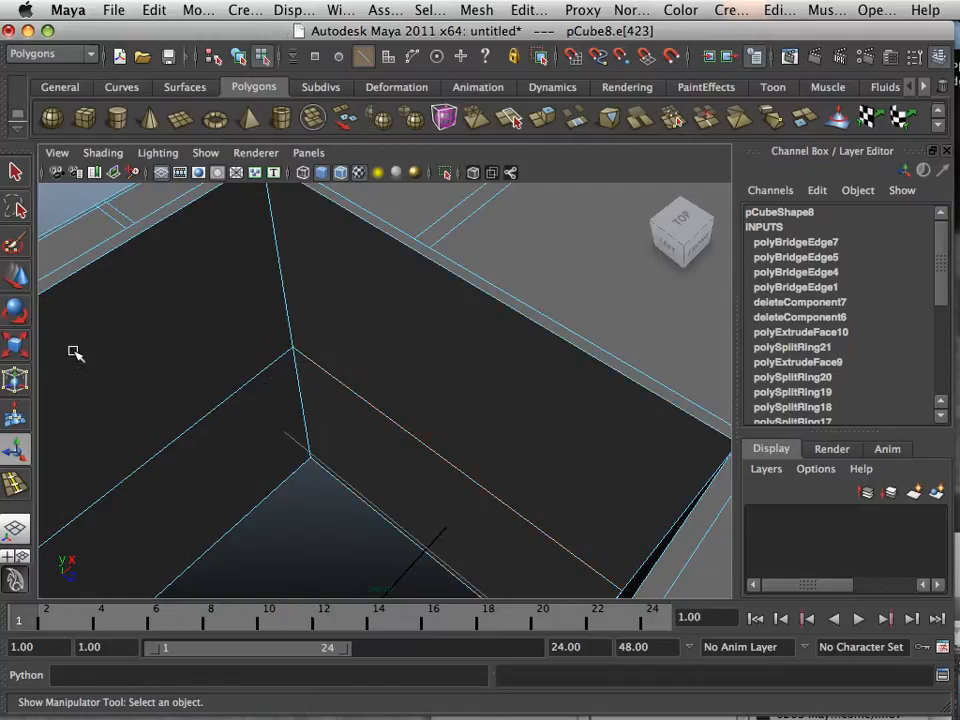
left_click(19, 281)
left_click_drag(471, 418, 347, 461)
key("z")
Preview the whole object smoothed around the opening and return it to the unsmoothed display
right_click_drag(347, 461, 428, 337)
key("3")
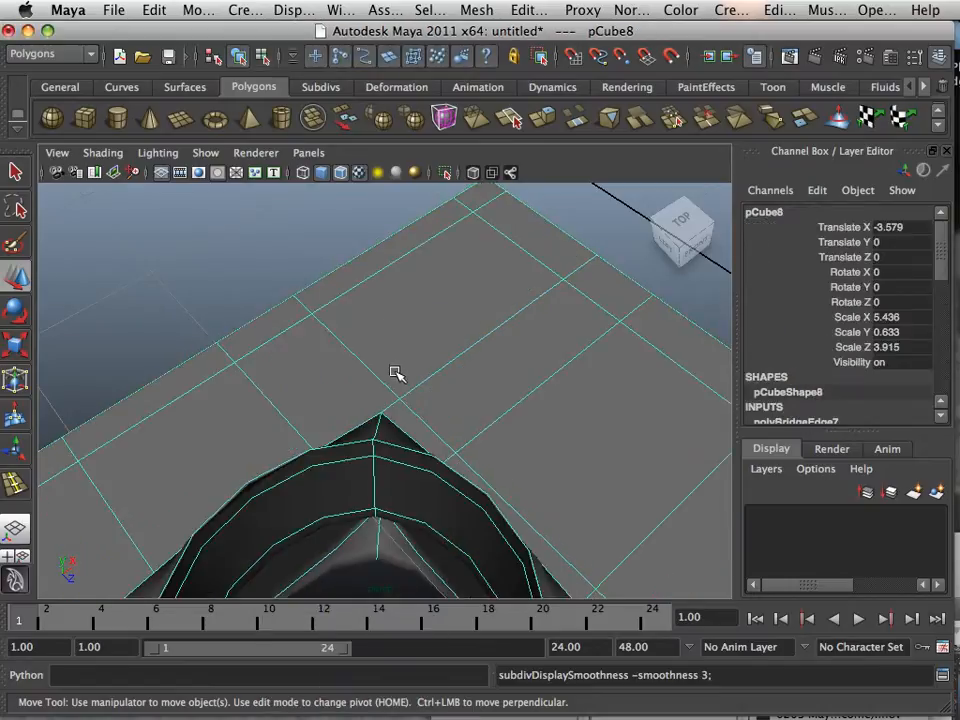
left_click_drag(380, 487, 334, 437, "alt")
key("1")
Select all vertices along the raised block's top rim in the front view and merge them
right_click_drag(334, 437, 278, 424, "alt")
left_click_drag(278, 424, 262, 403, "alt")
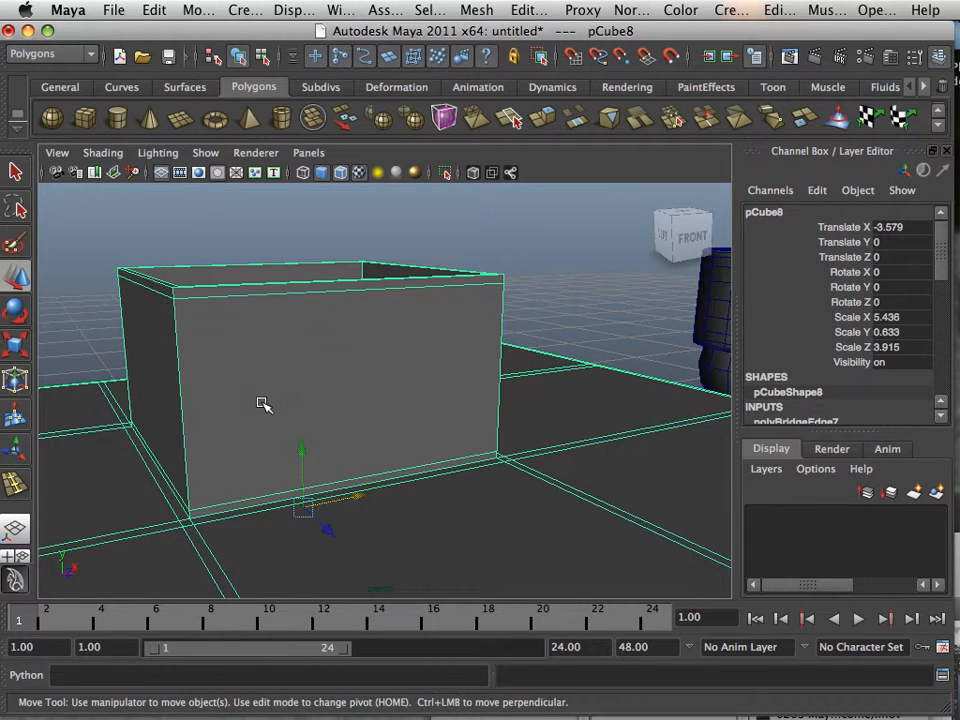
key("space")
key("space")
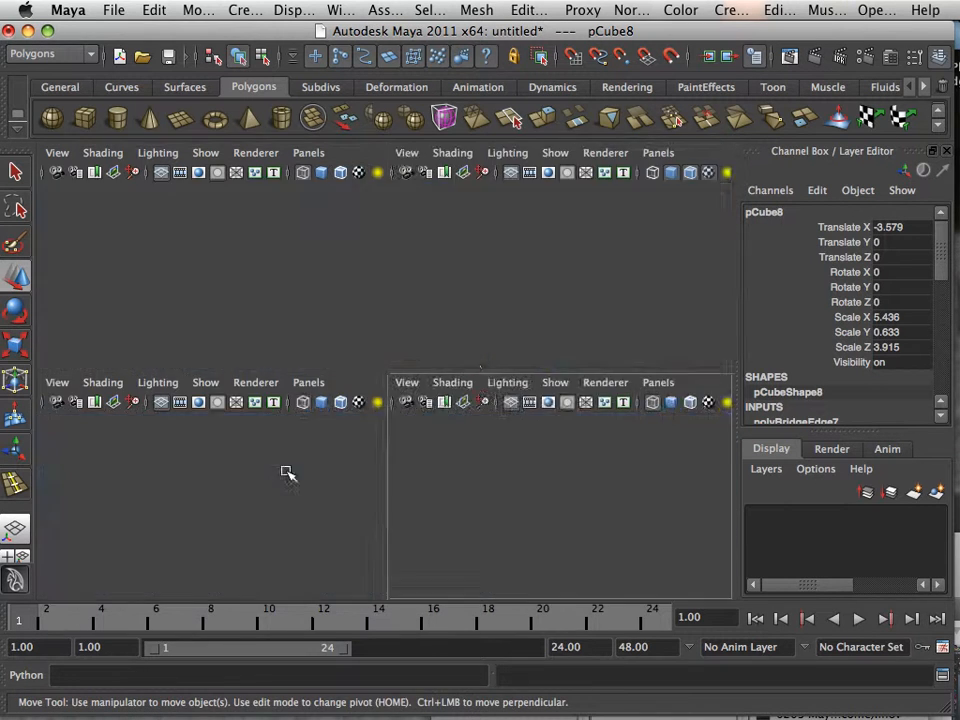
scroll(282, 455, "up", 4)
middle_click_drag(184, 398, 439, 452, "alt")
scroll(439, 452, "up", 10)
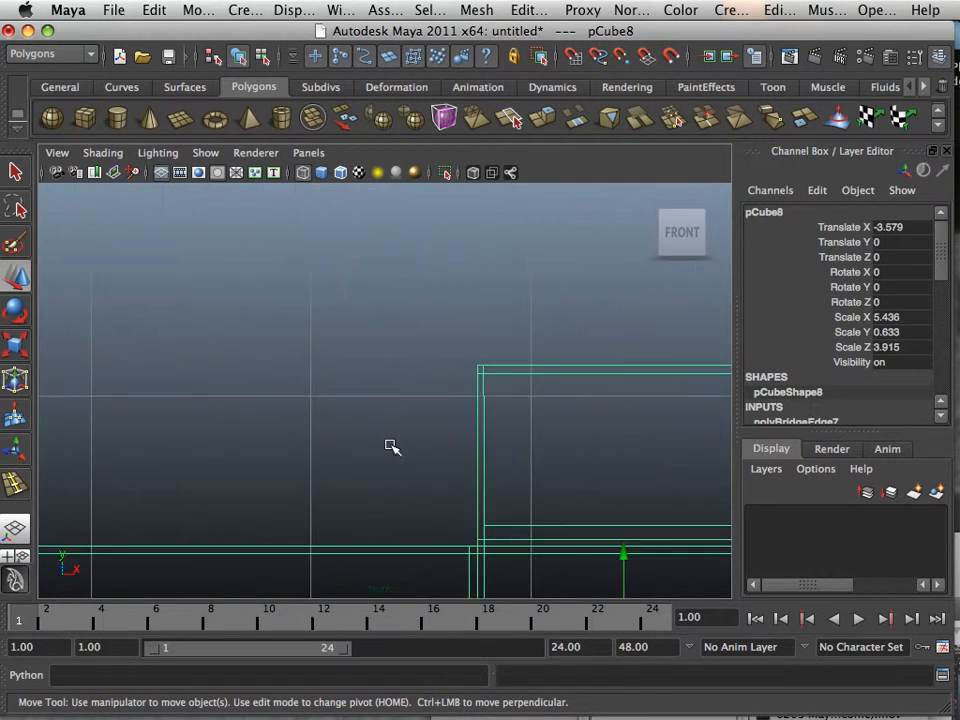
middle_click_drag(494, 466, 354, 426, "alt")
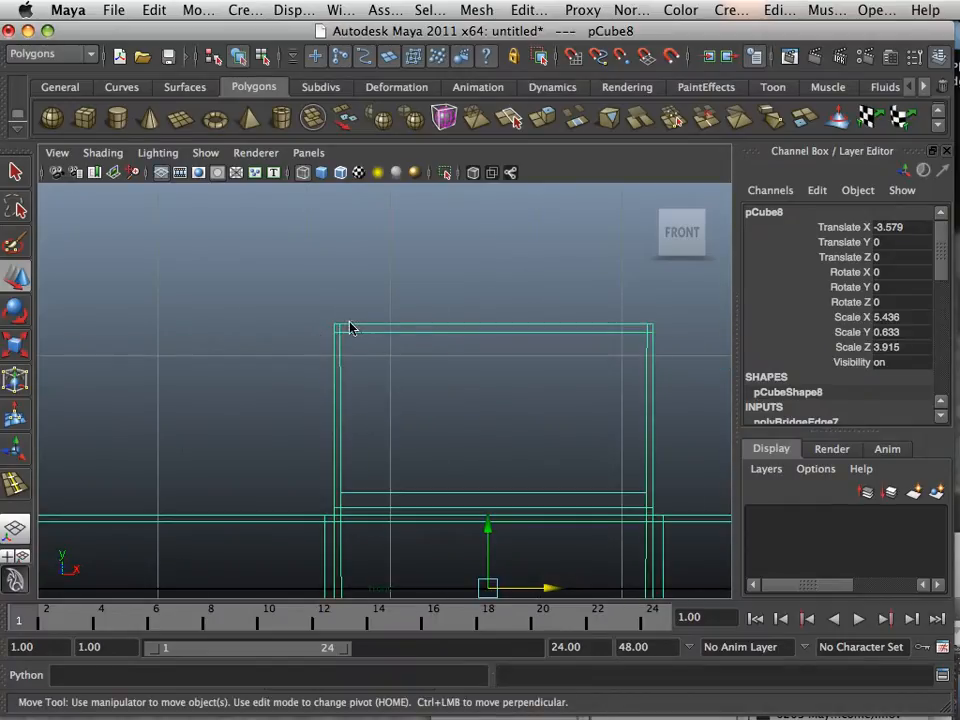
right_click_drag(350, 327, 268, 312)
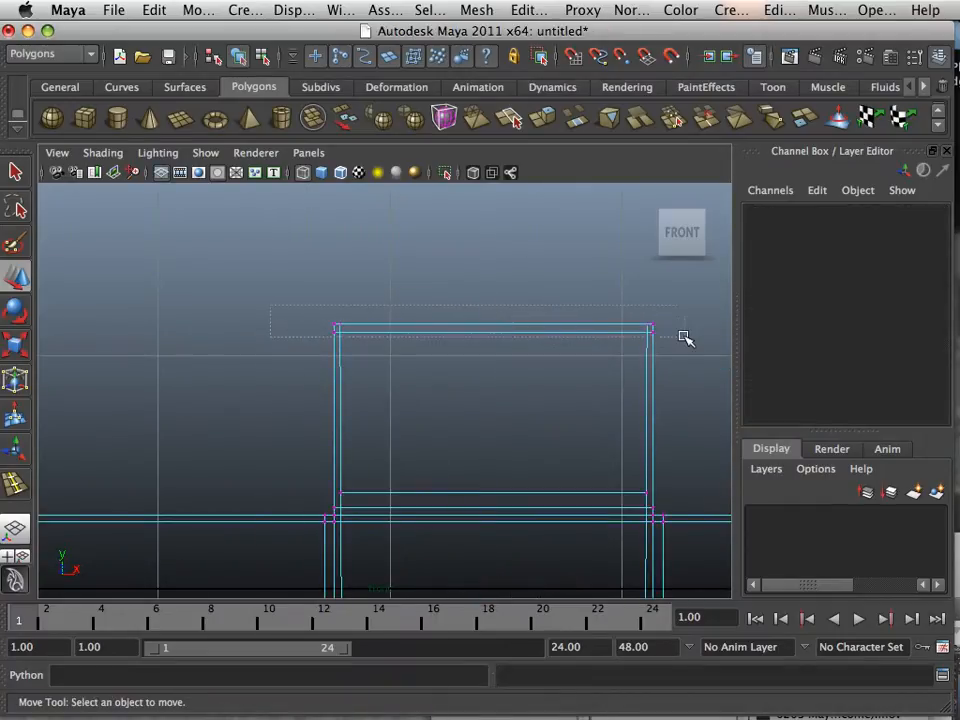
left_click_drag(688, 330, 684, 328)
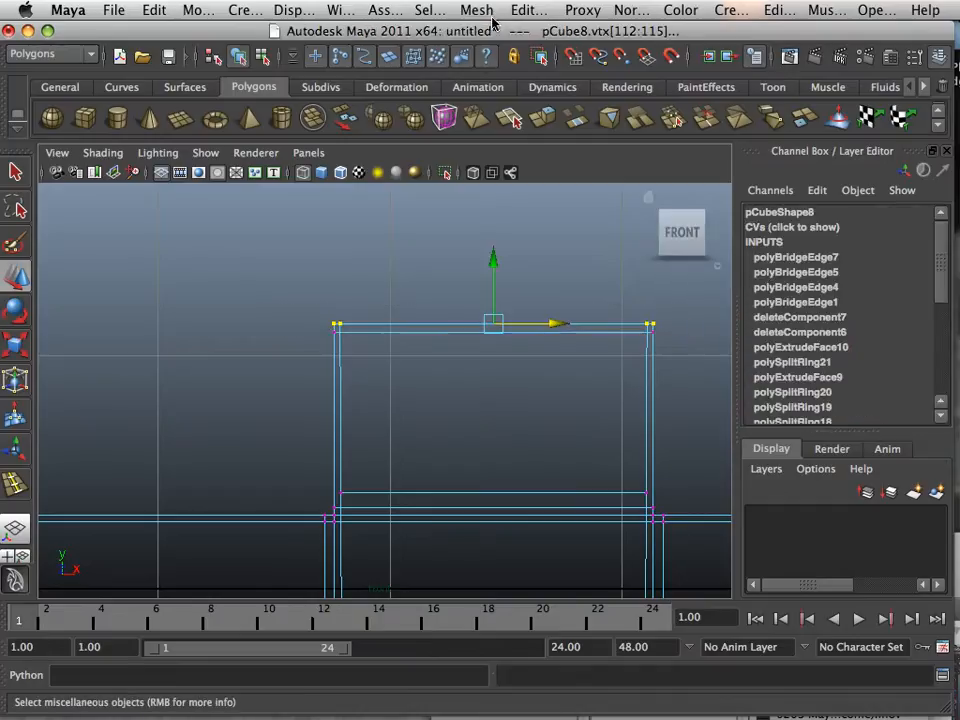
left_click(527, 14)
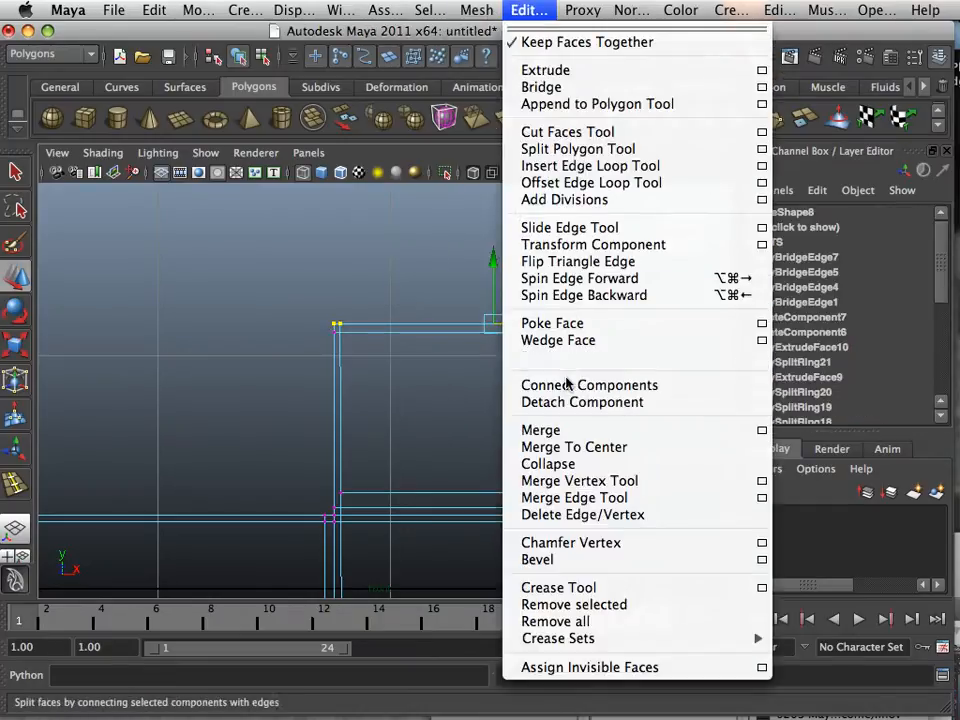
left_click(550, 430)
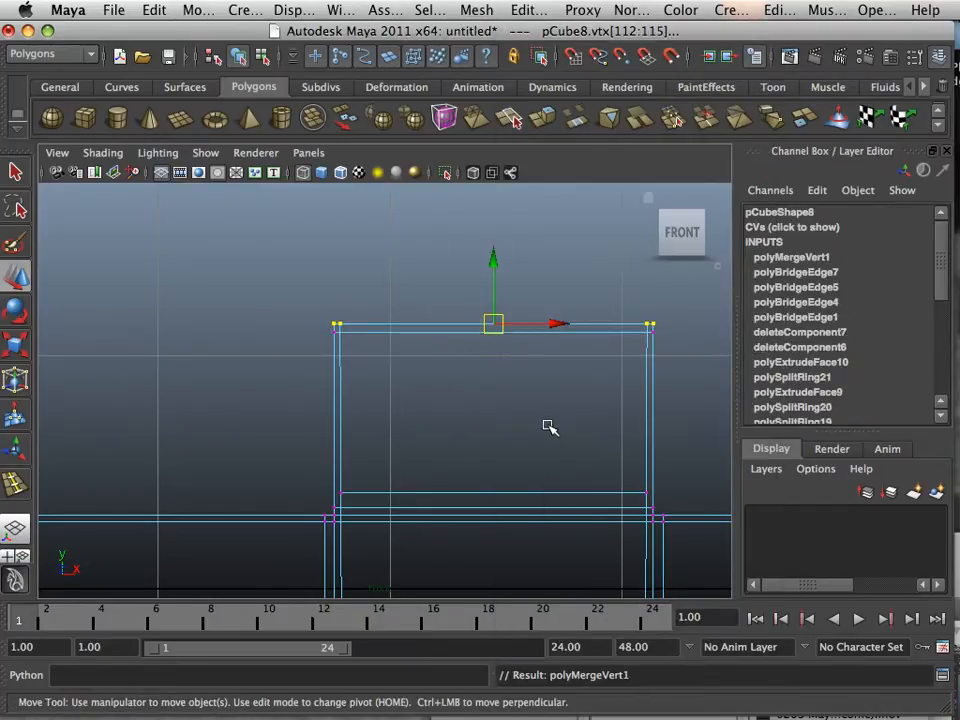
Examine the corner vertices at the block's top rim and around the opening on the slab's underside
key("space")
key("space")
left_click_drag(457, 310, 459, 349, "alt")
right_click_drag(459, 349, 580, 425, "alt")
middle_click_drag(369, 326, 410, 381, "alt")
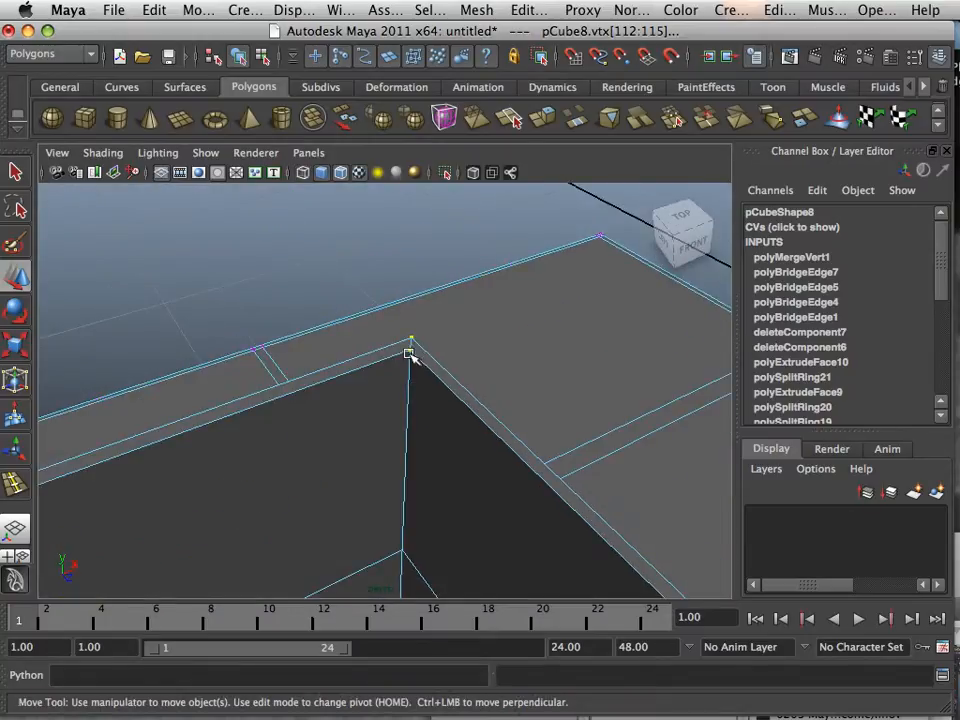
left_click_drag(466, 507, 440, 453, "alt")
right_click_drag(440, 453, 270, 410, "alt")
left_click_drag(270, 410, 279, 369, "alt")
middle_click_drag(279, 369, 324, 419, "alt")
left_click_drag(323, 419, 373, 435, "alt")
Select the inner and outer corner vertices around the opening in the top view
key("space")
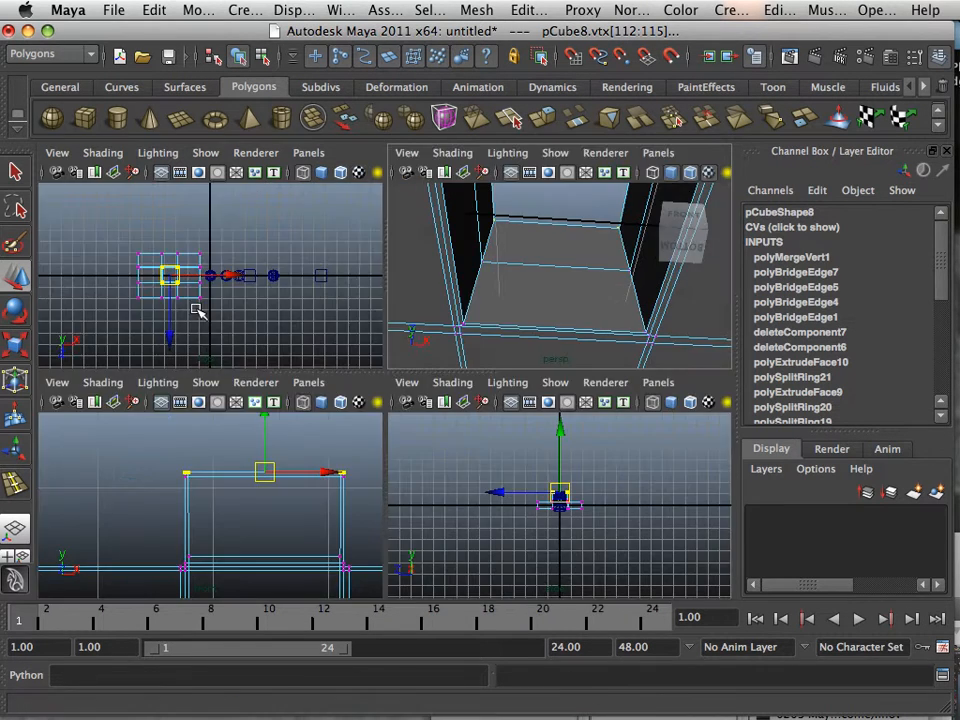
key("space")
middle_click_drag(228, 375, 469, 397, "alt")
scroll(446, 396, "up", 8)
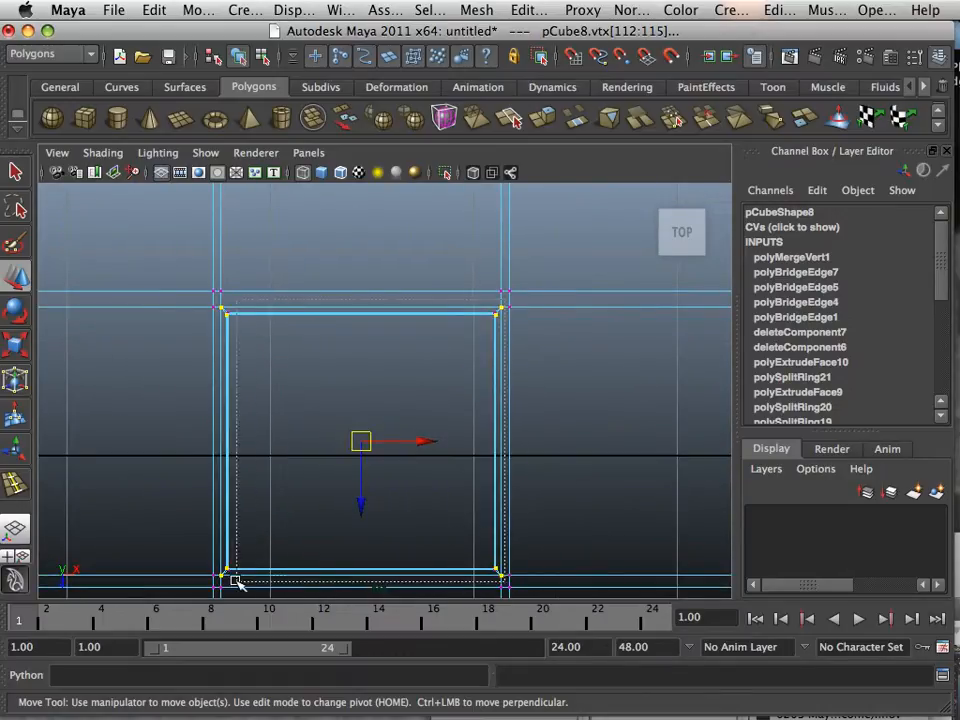
left_click(216, 580)
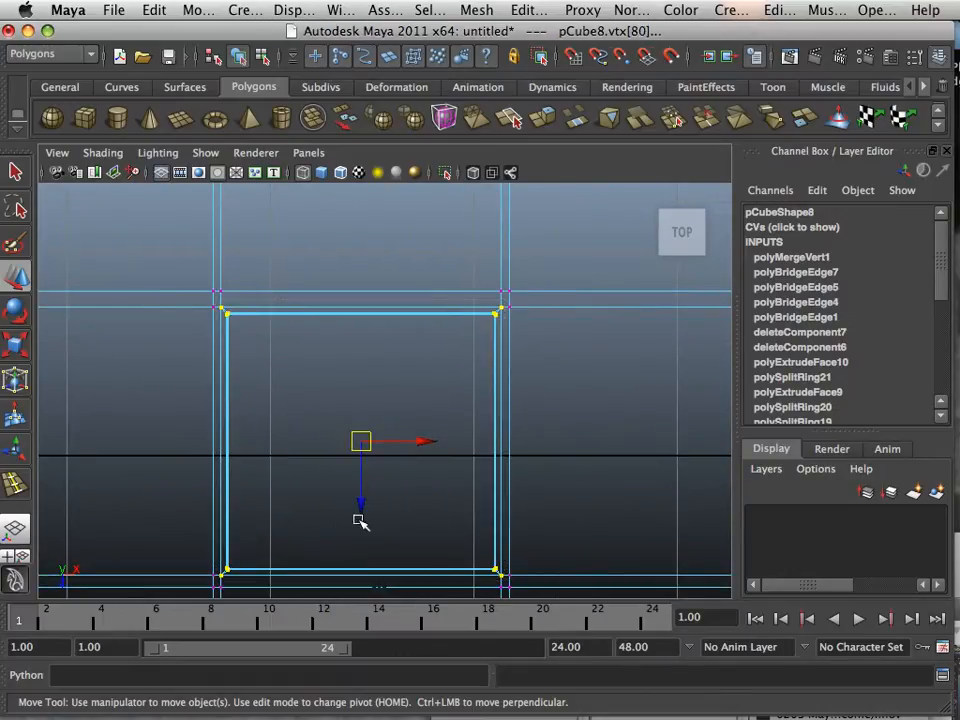
key("space")
key("space")
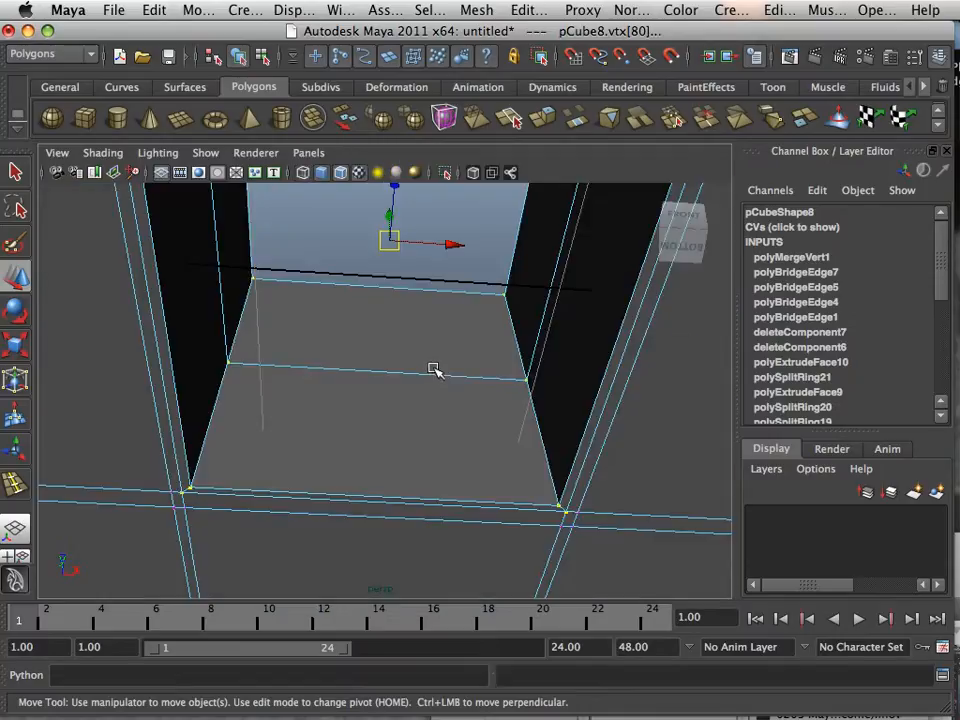
Try merging the selected corner vertices, check the slab's underside corner, and undo the merge
left_click_drag(425, 375, 422, 263, "alt")
left_click(477, 10)
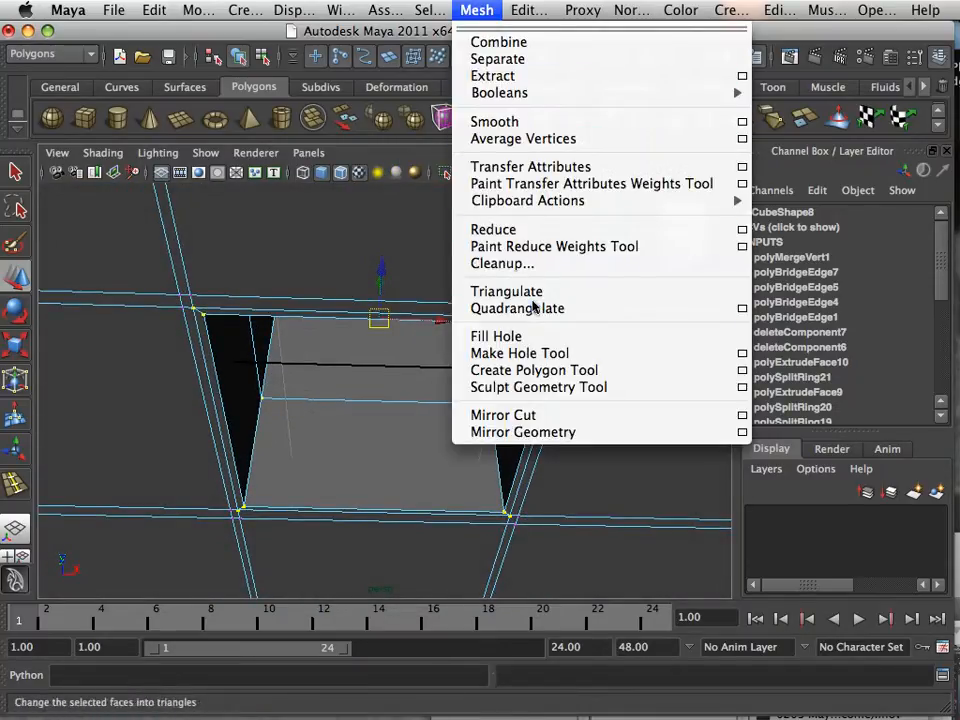
mouse_move(527, 8)
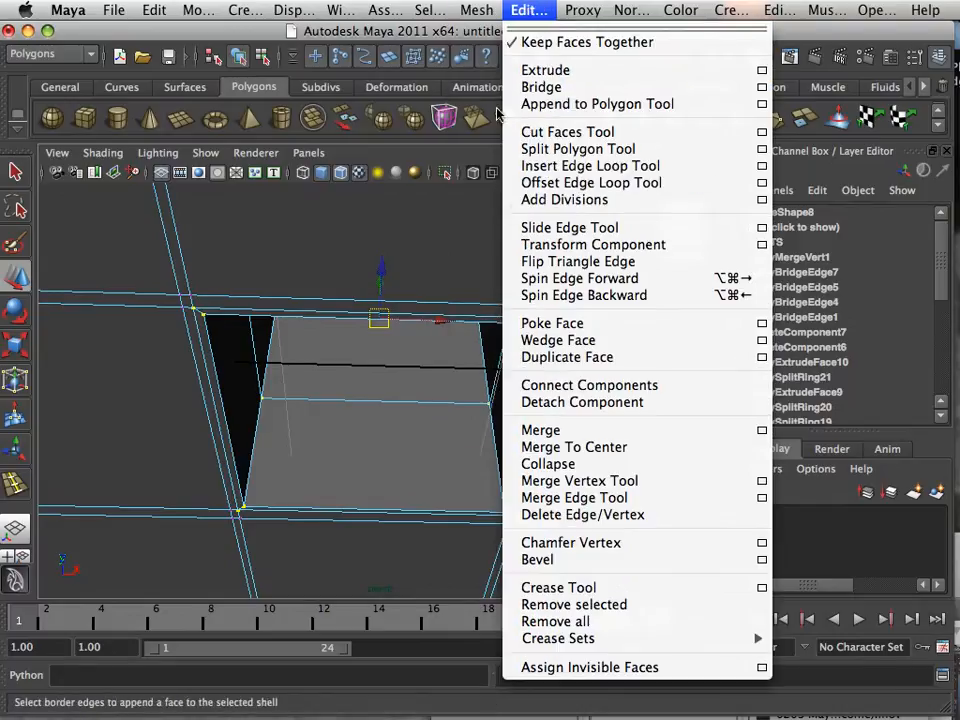
left_click(545, 430)
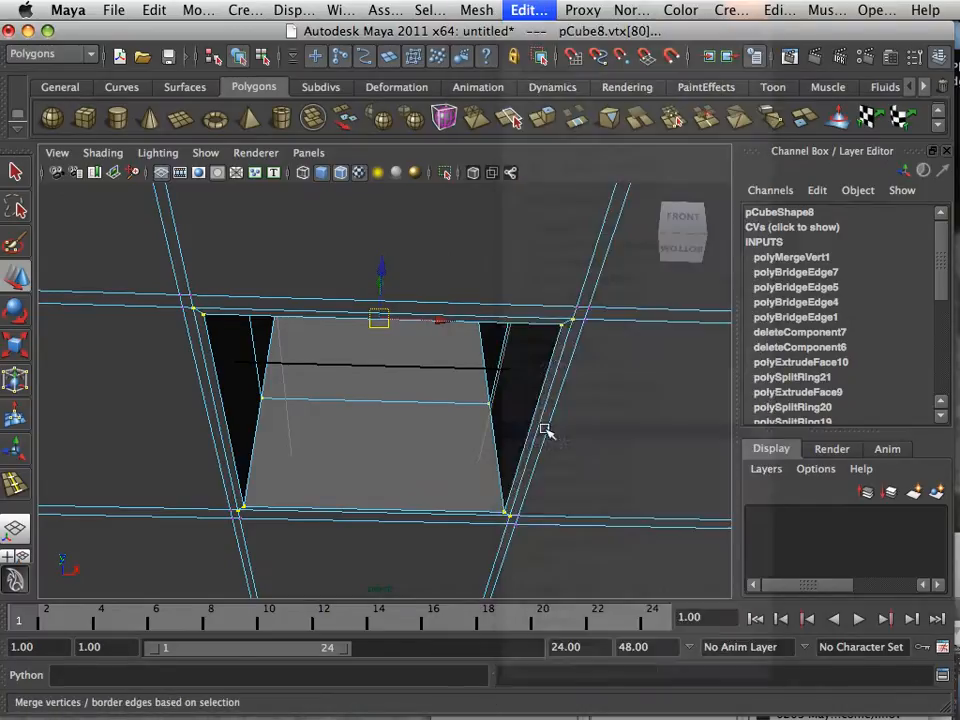
middle_click_drag(343, 489, 412, 462, "alt")
right_click_drag(369, 450, 387, 503, "alt")
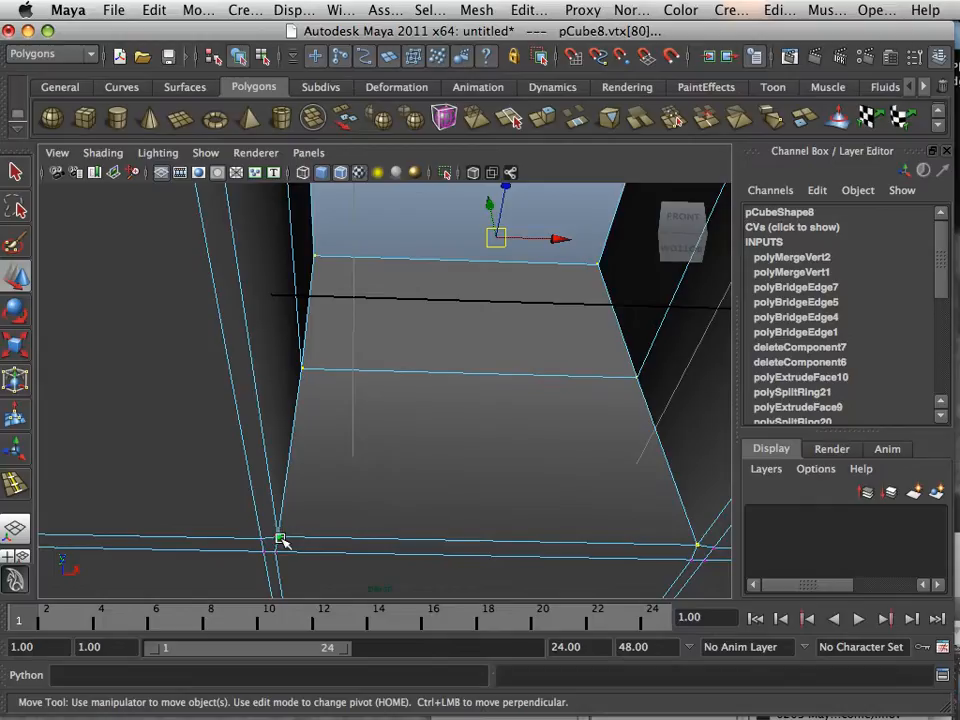
key("ctrl+z")
Merge the same corner vertices again while viewing the underside corner up close, and undo it
right_click_drag(298, 537, 447, 555, "alt")
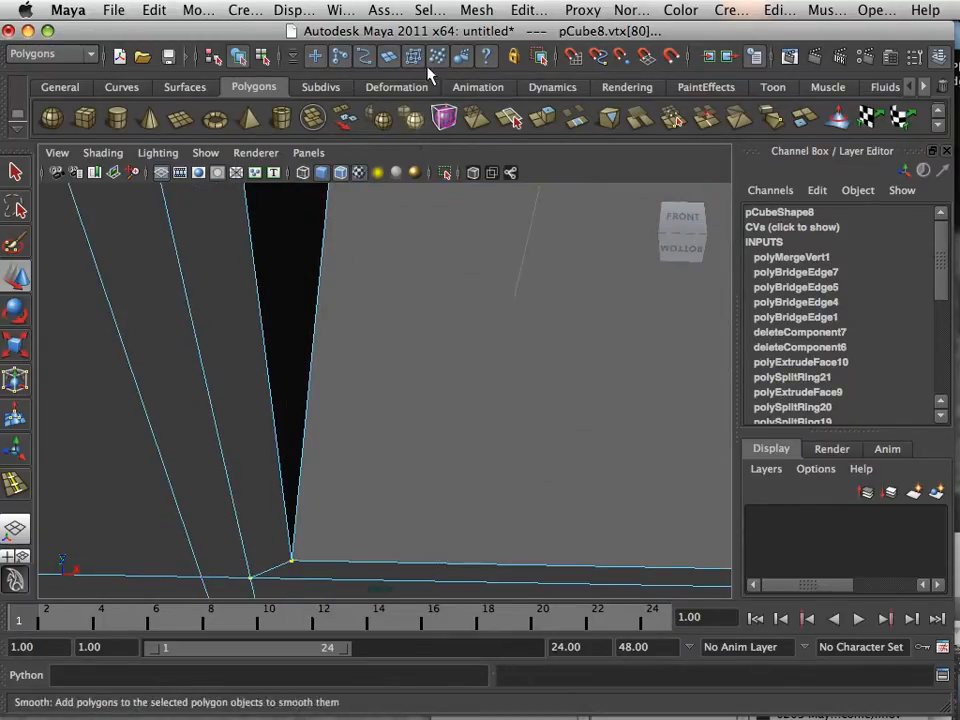
left_click(528, 10)
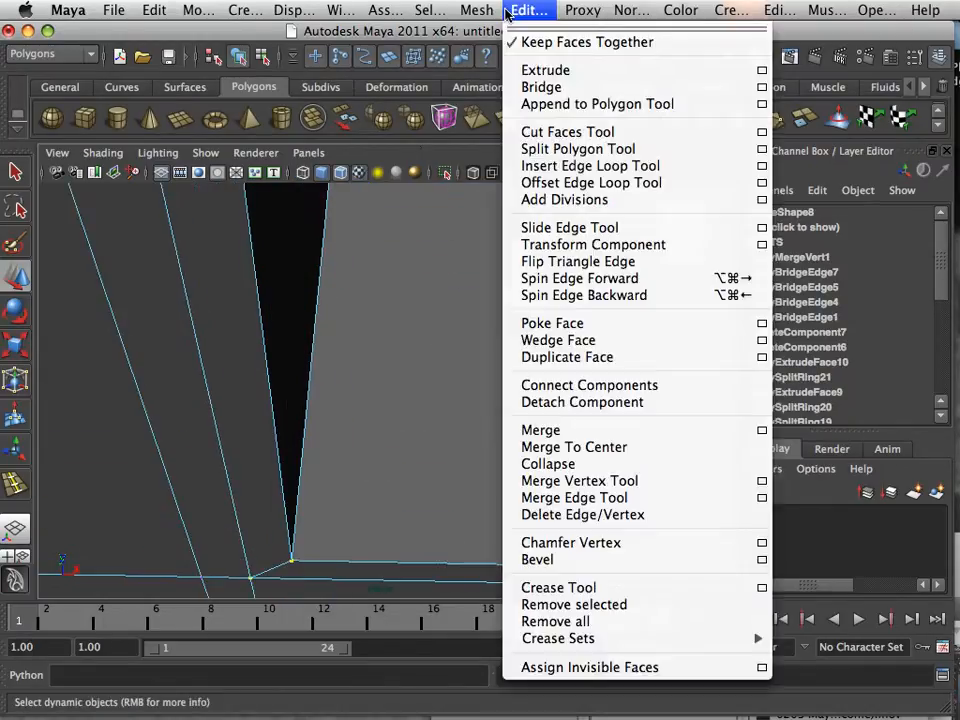
left_click(550, 432)
key("z")
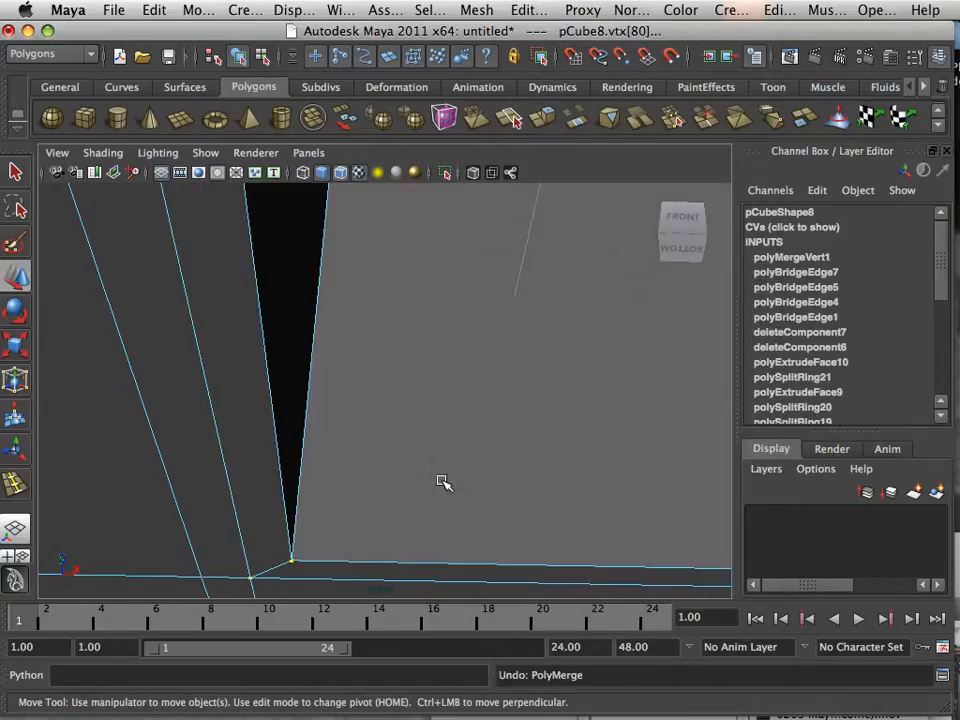
right_click_drag(458, 489, 320, 447, "alt")
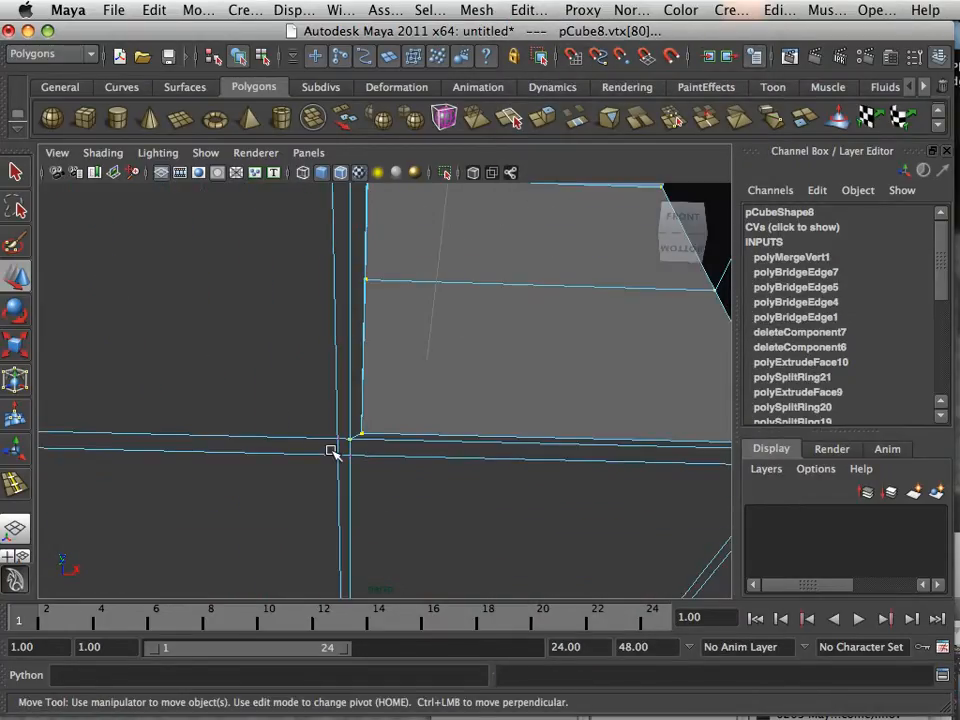
Refine the vertex selection at each corner of the opening on the slab's underside and merge the selected vertices
left_click_drag(331, 451, 311, 519, "alt")
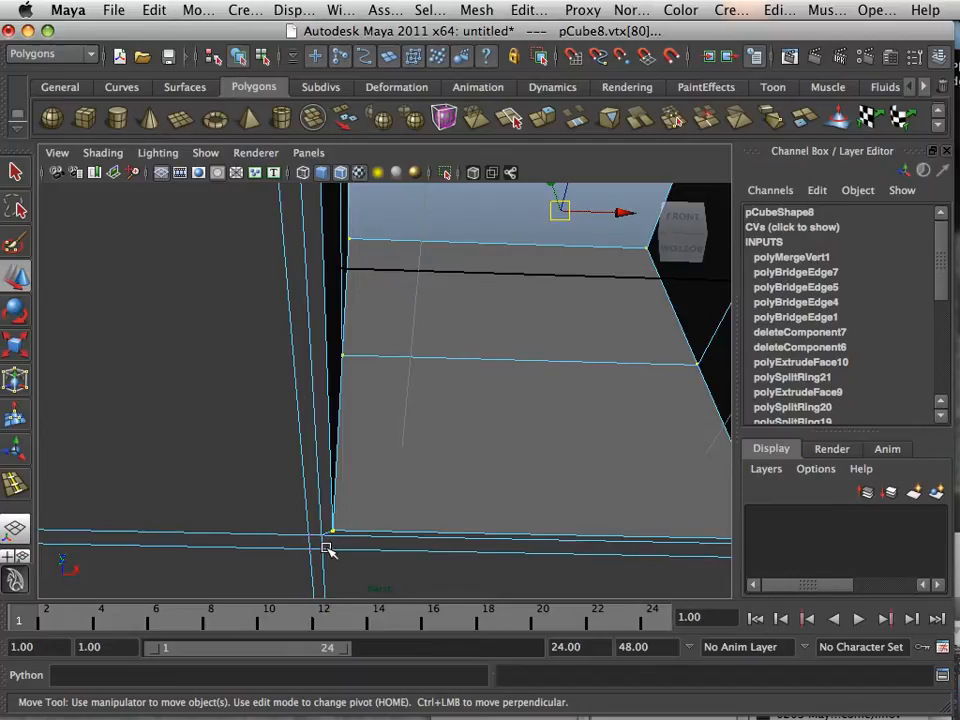
middle_click_drag(327, 548, 280, 433, "alt")
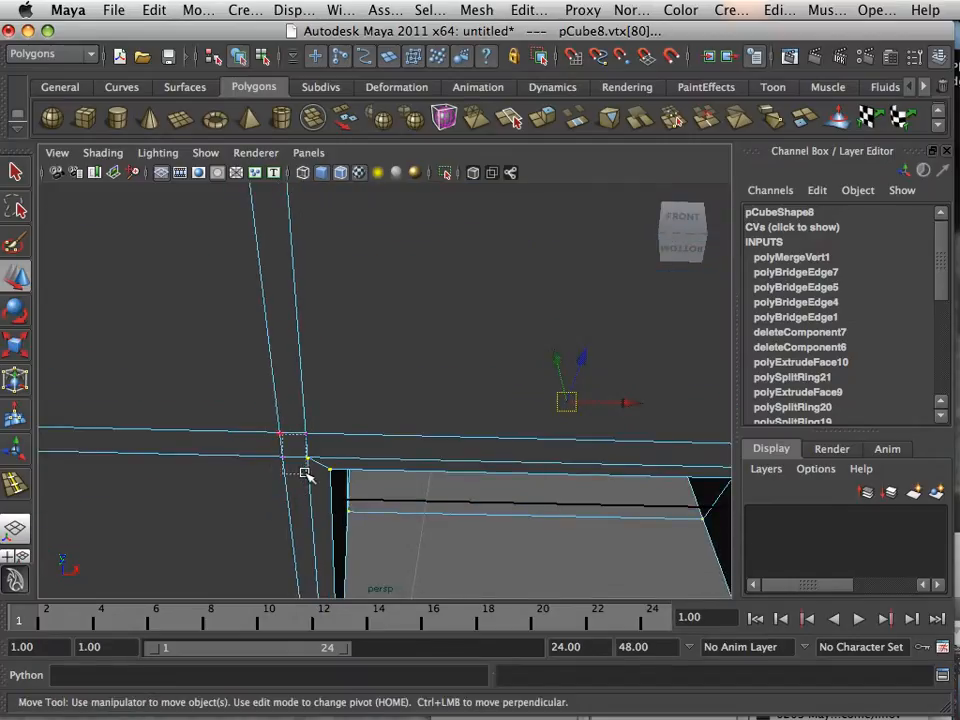
middle_click_drag(318, 477, 159, 420, "alt")
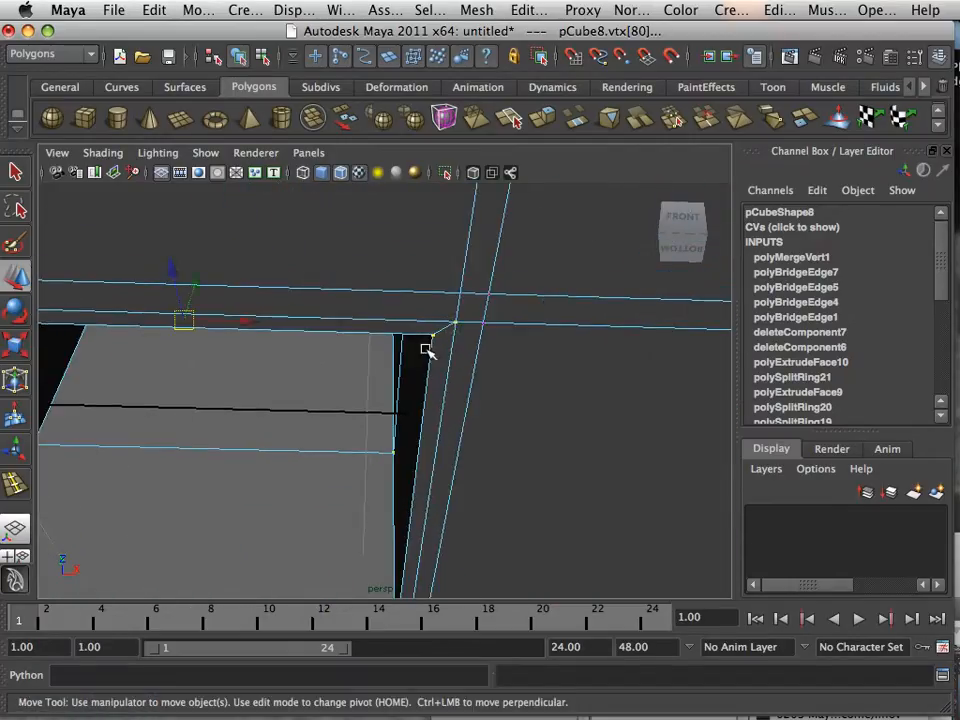
middle_click_drag(441, 446, 422, 300, "alt")
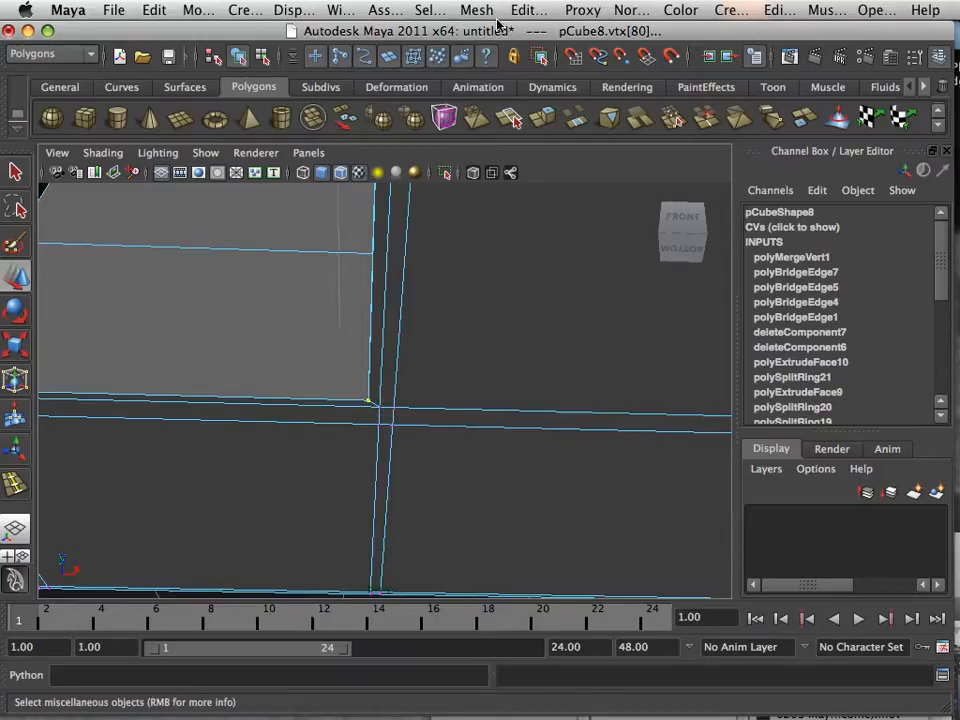
left_click(529, 10)
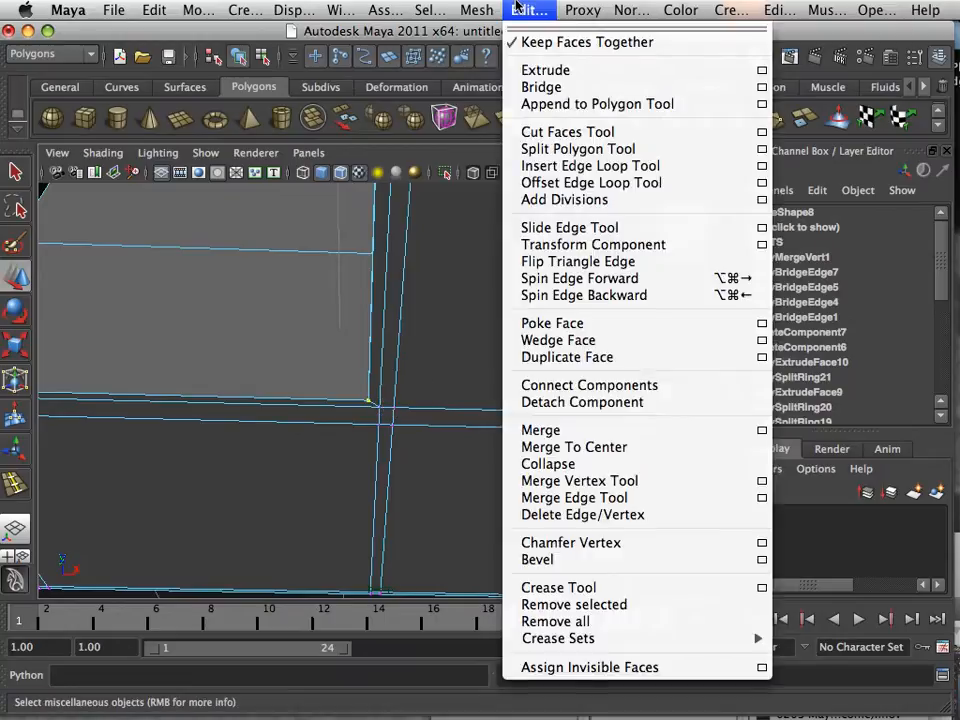
left_click(540, 430)
Check the merged corners from below and above the block, and return to object mode
middle_click_drag(322, 331, 390, 403, "alt")
right_click_drag(390, 403, 300, 400, "alt")
left_click_drag(280, 372, 304, 482, "alt")
middle_click_drag(304, 482, 308, 310, "alt")
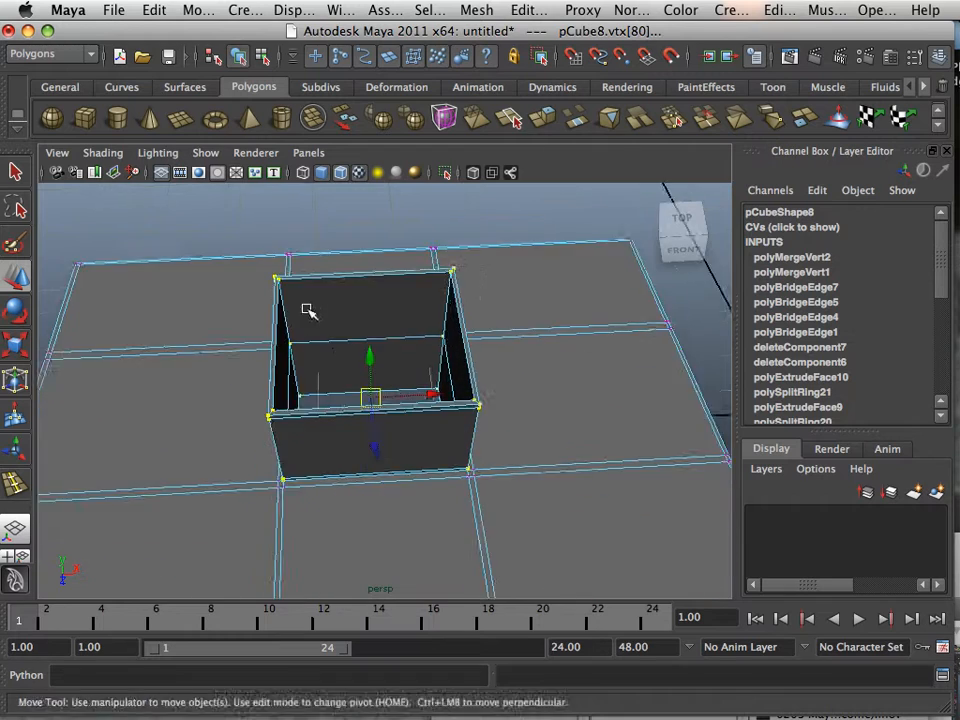
right_click_drag(308, 310, 361, 430, "alt")
mouse_move(218, 440)
left_mouse_down("alt")
mouse_move(324, 403)
mouse_move(324, 433)
mouse_move(403, 391)
mouse_move(351, 366)
mouse_move(251, 431)
mouse_move(208, 441)
left_mouse_up("alt")
right_click_drag(208, 441, 413, 523, "alt")
right_click_drag(411, 345, 489, 332)
scroll(478, 329, "down", 5)
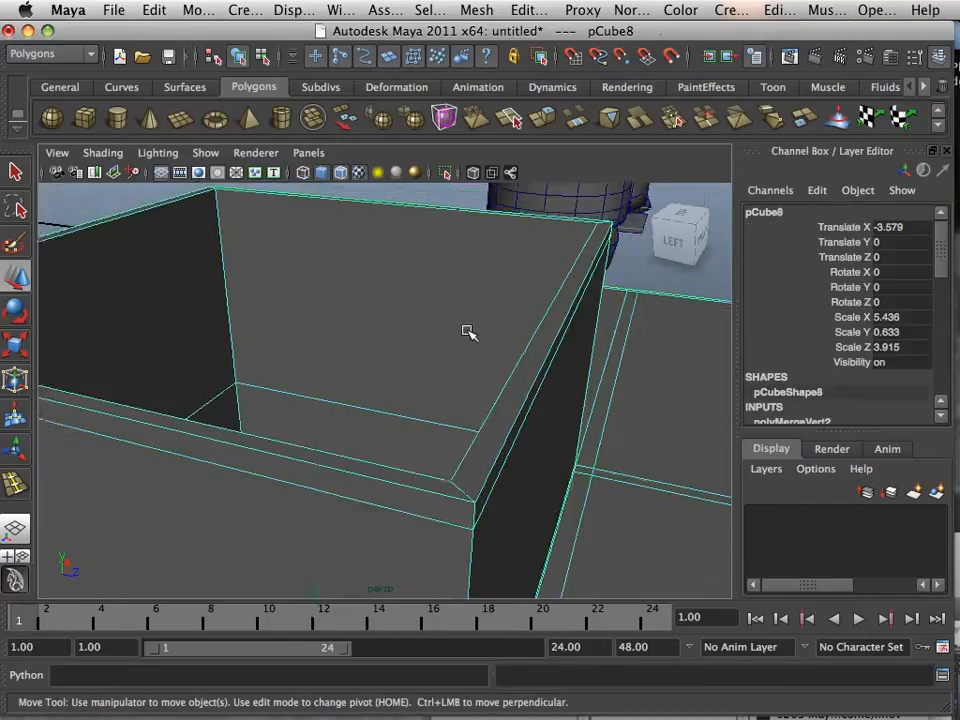
Preview the slab and block smoothed, inspect the rounded wall from the side, and restore the unsmoothed display
key("3")
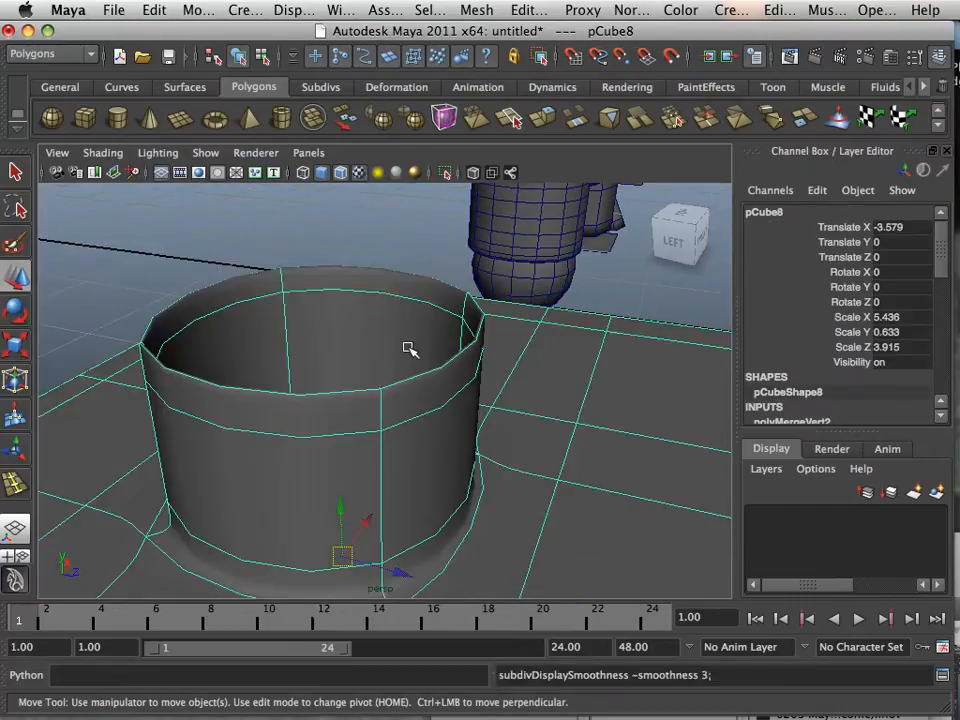
scroll(398, 354, "down", 4)
left_click_drag(413, 500, 392, 454, "alt")
scroll(375, 495, "up", 5)
scroll(444, 488, "down", 2)
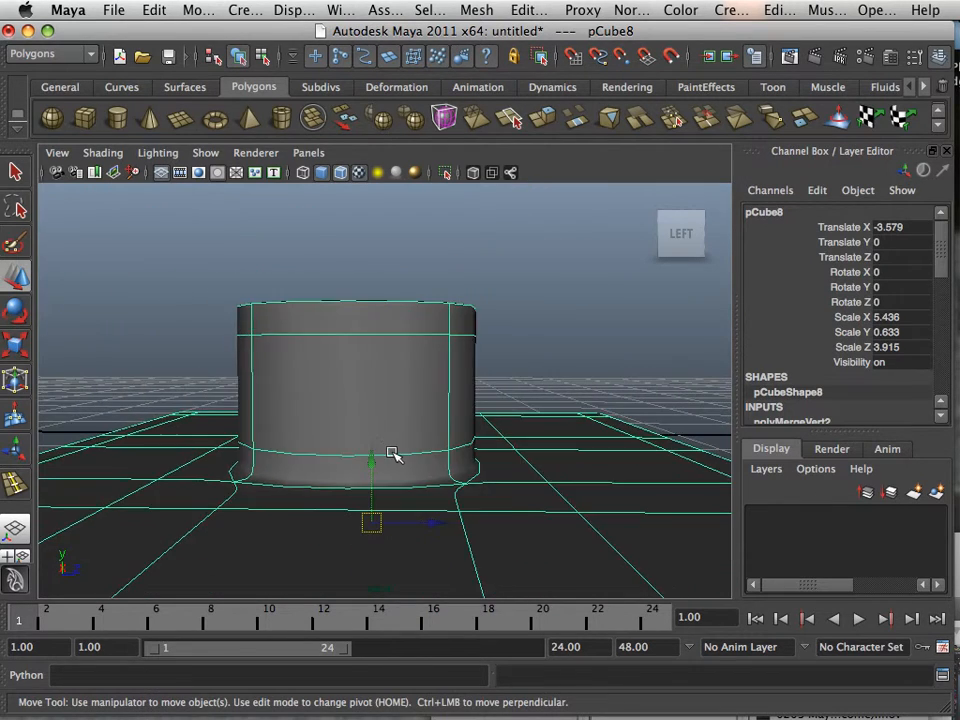
key("1")
left_click_drag(499, 466, 416, 450, "alt")
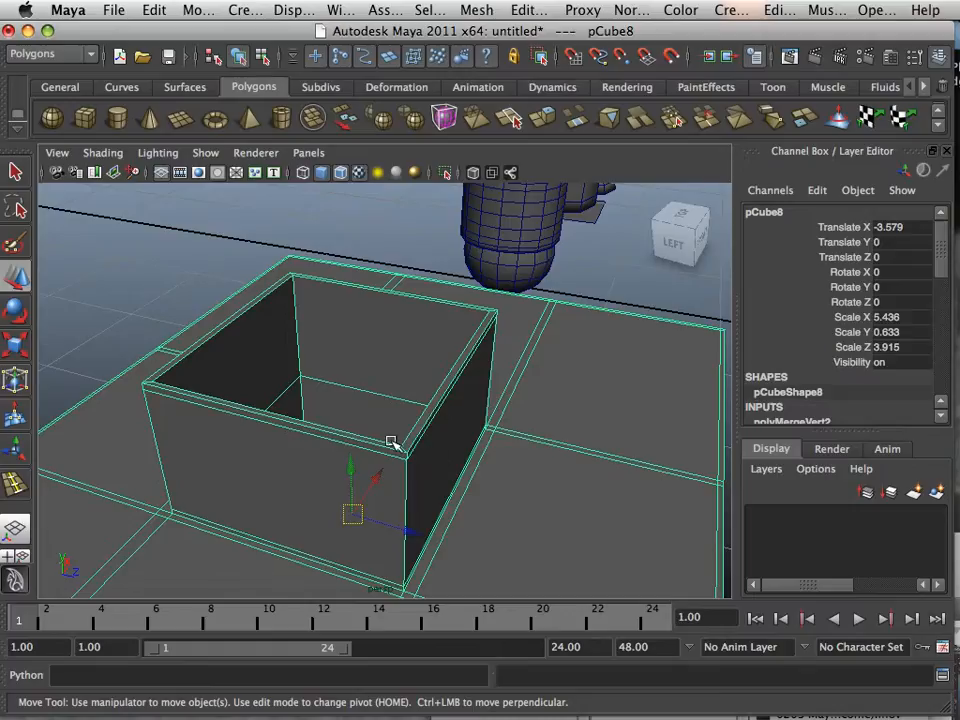
Look through the Plug-in Manager to check that objExport.bundle is loaded, and close it
scroll(426, 452, "down", 5)
left_click_drag(309, 409, 180, 312, "alt")
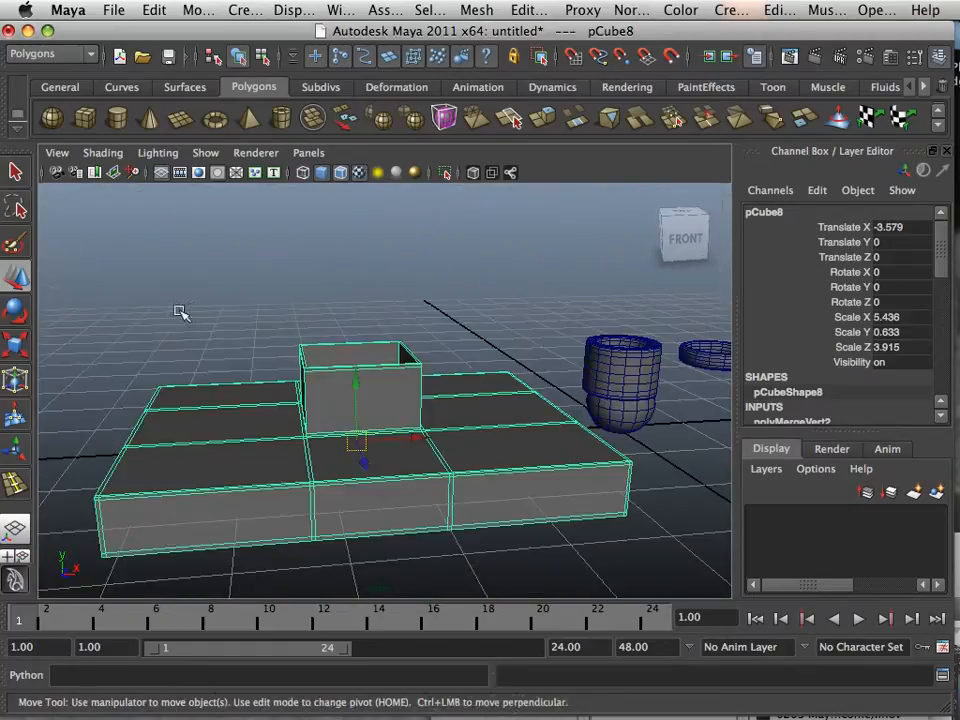
left_click(113, 10)
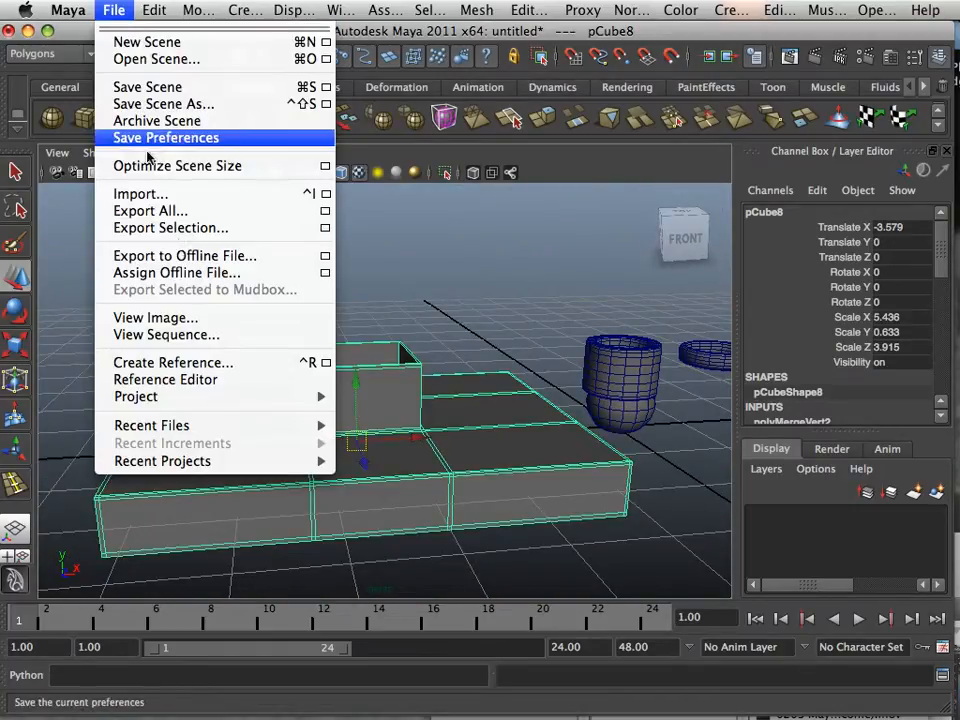
mouse_move(297, 8)
mouse_move(340, 10)
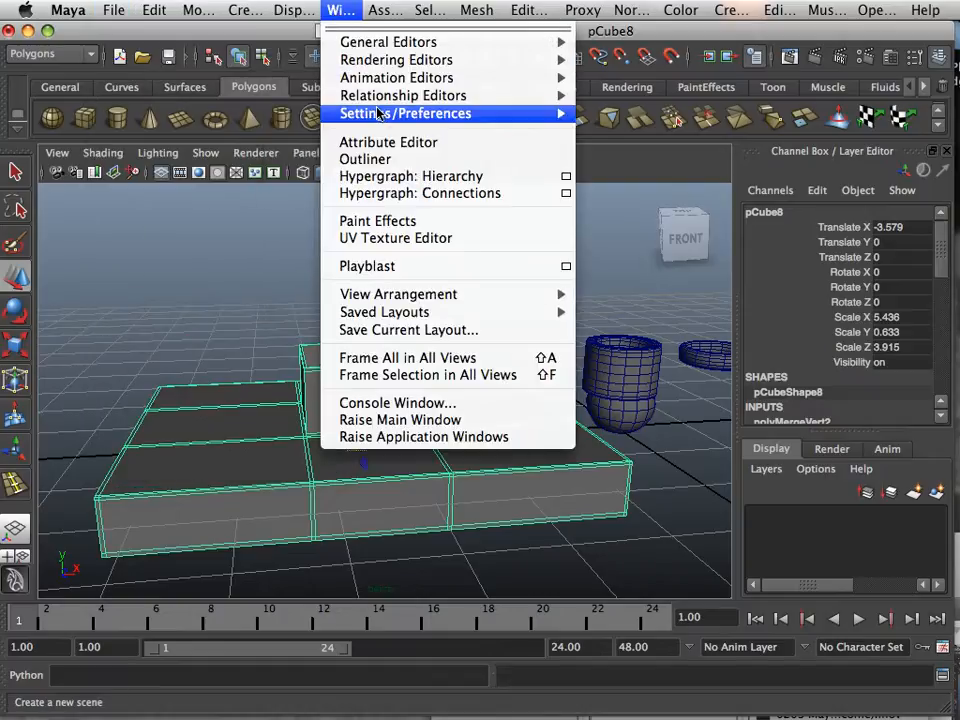
mouse_move(380, 113)
left_click(647, 281)
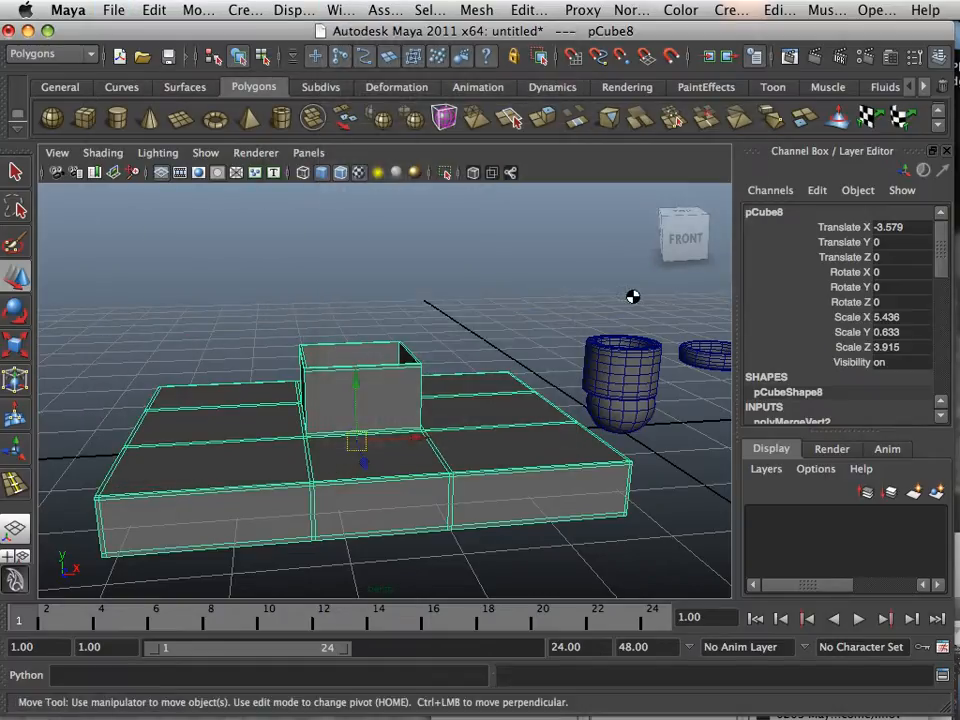
scroll(504, 358, "down", 2)
scroll(470, 375, "down", 3)
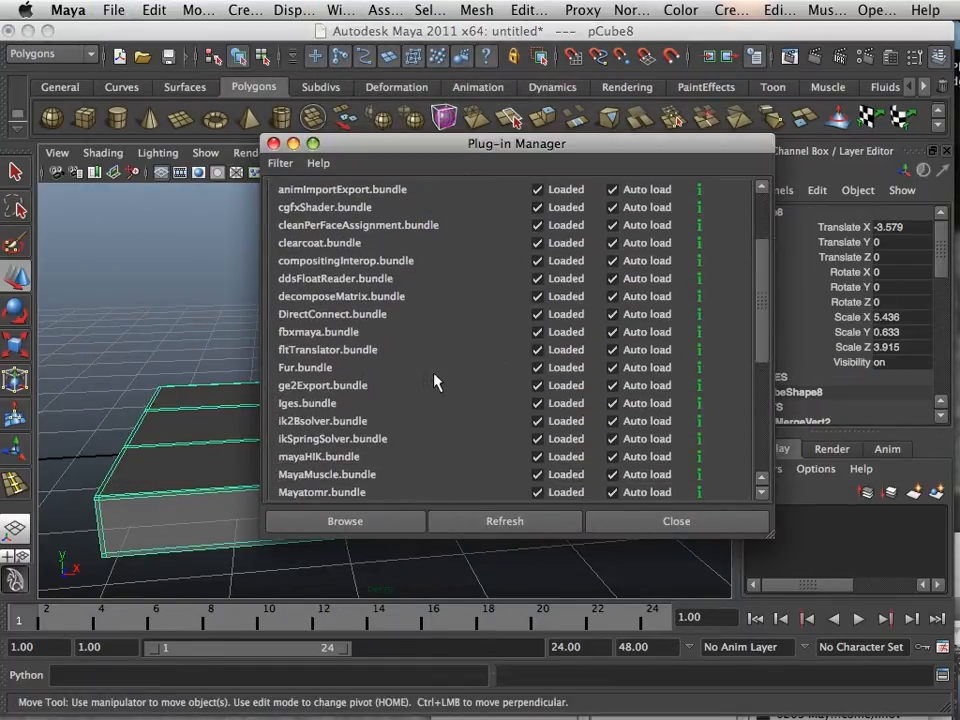
scroll(369, 400, "down", 2)
scroll(369, 402, "down", 1)
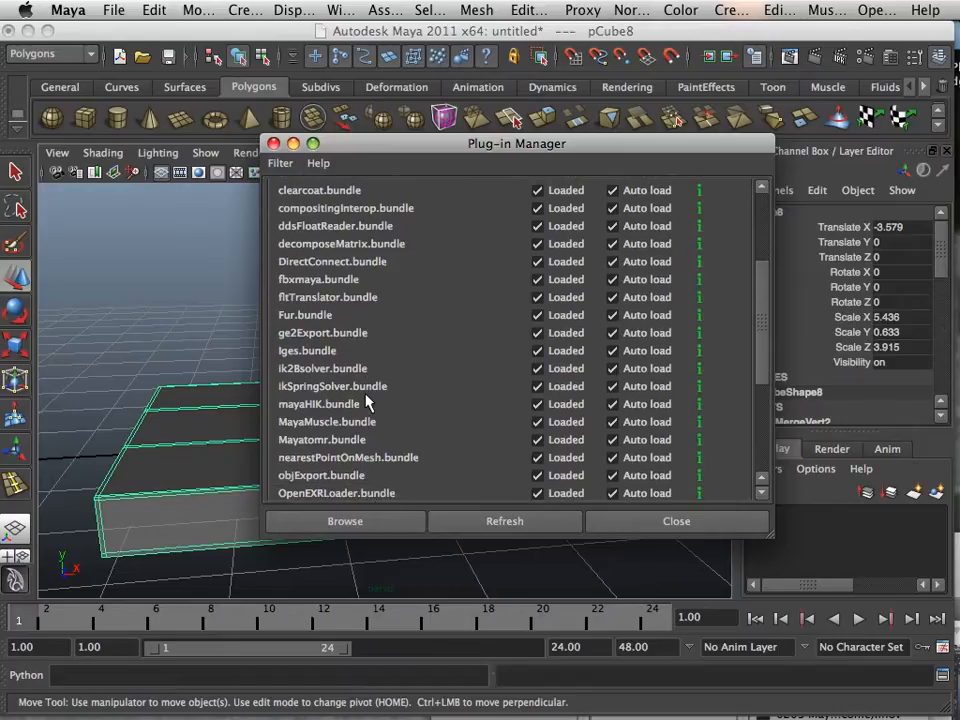
left_click(655, 518)
Export the selected slab as an OBJ file named fixme on the Desktop, replacing the existing file
mouse_move(283, 388)
left_mouse_down("alt")
mouse_move(279, 407)
mouse_move(268, 396)
left_mouse_up("alt")
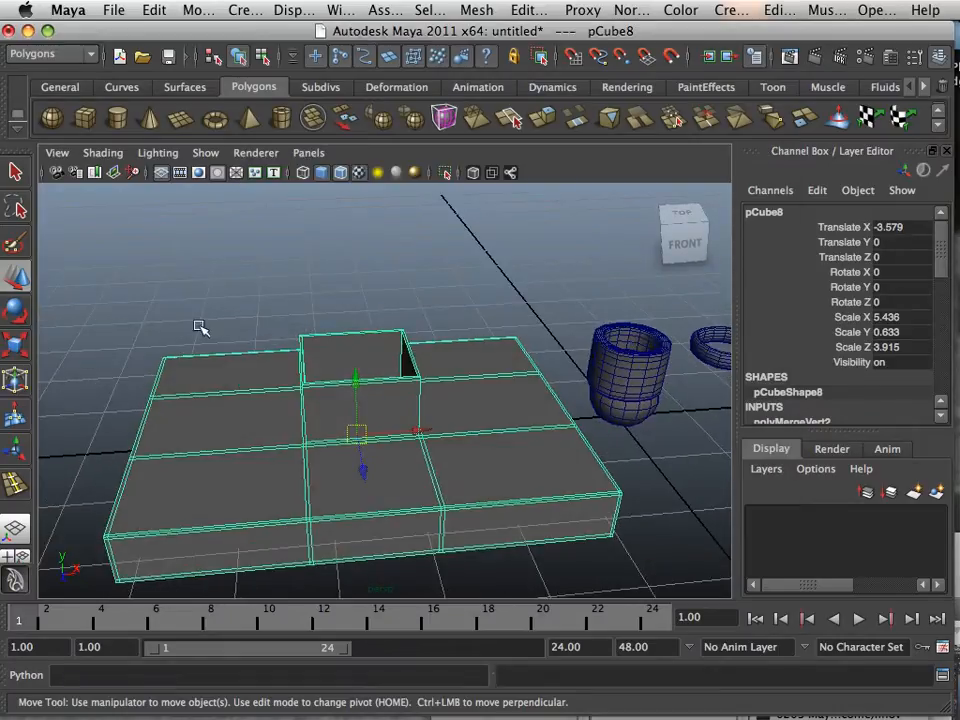
left_click(117, 12)
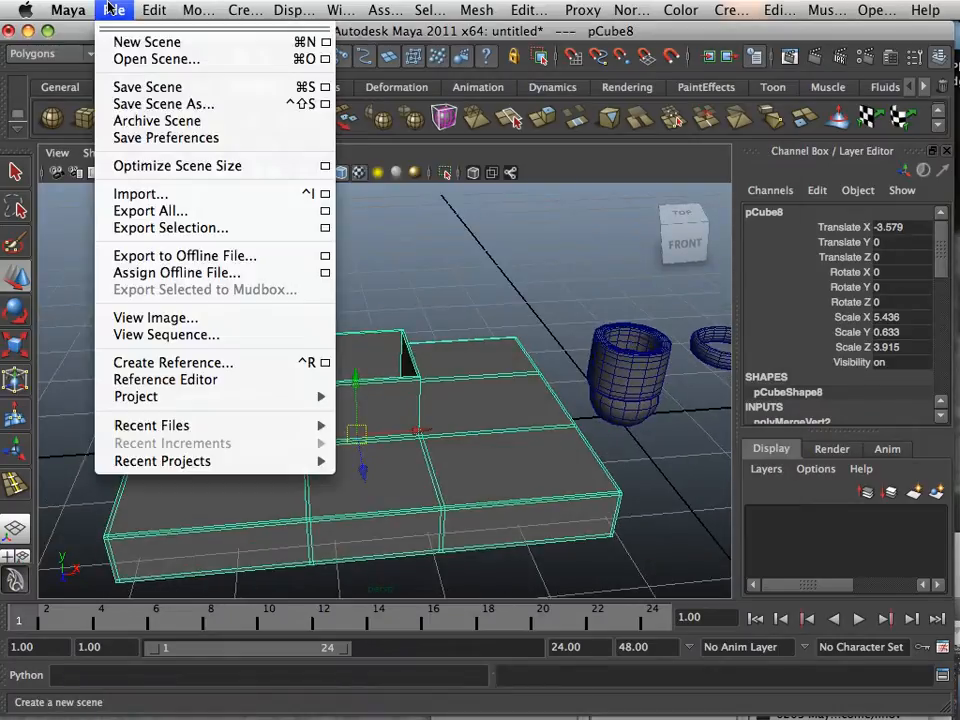
left_click(185, 229)
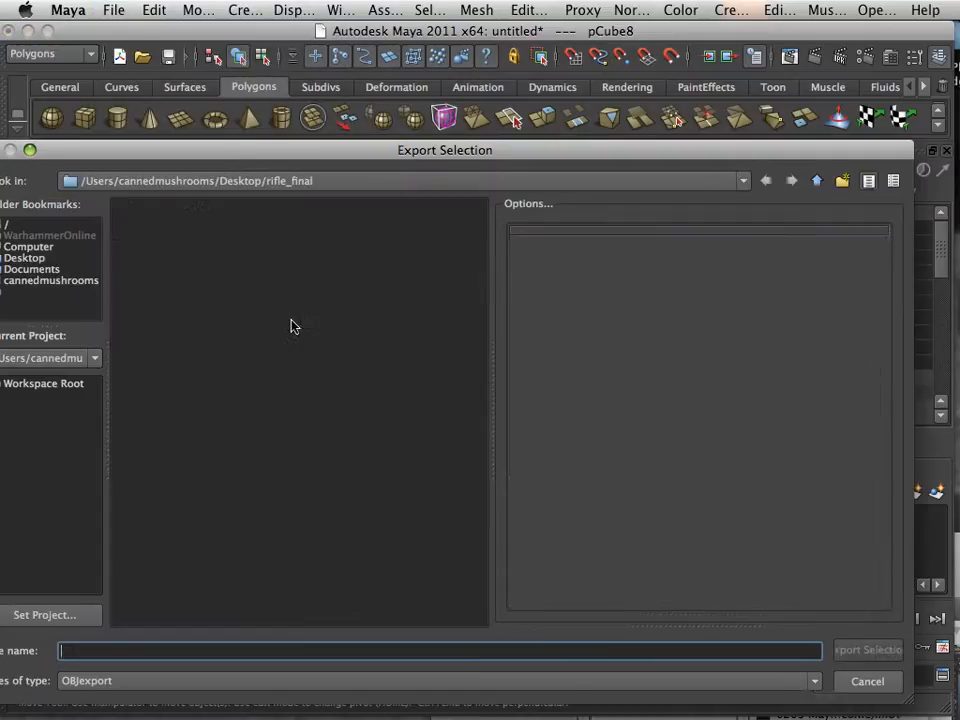
left_click_drag(116, 150, 292, 154)
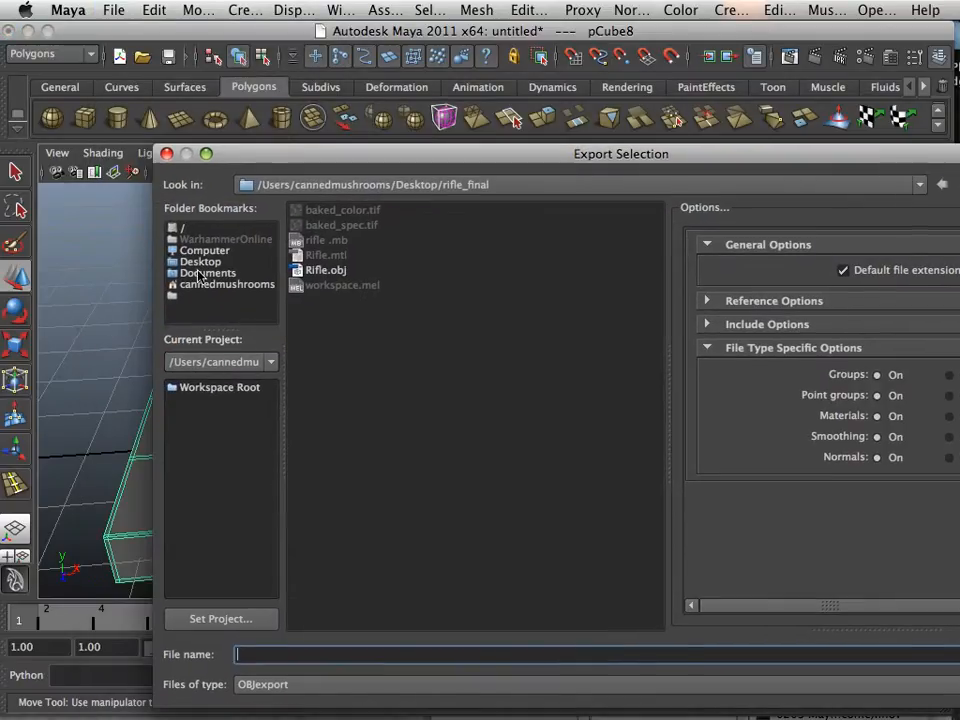
left_click(201, 262)
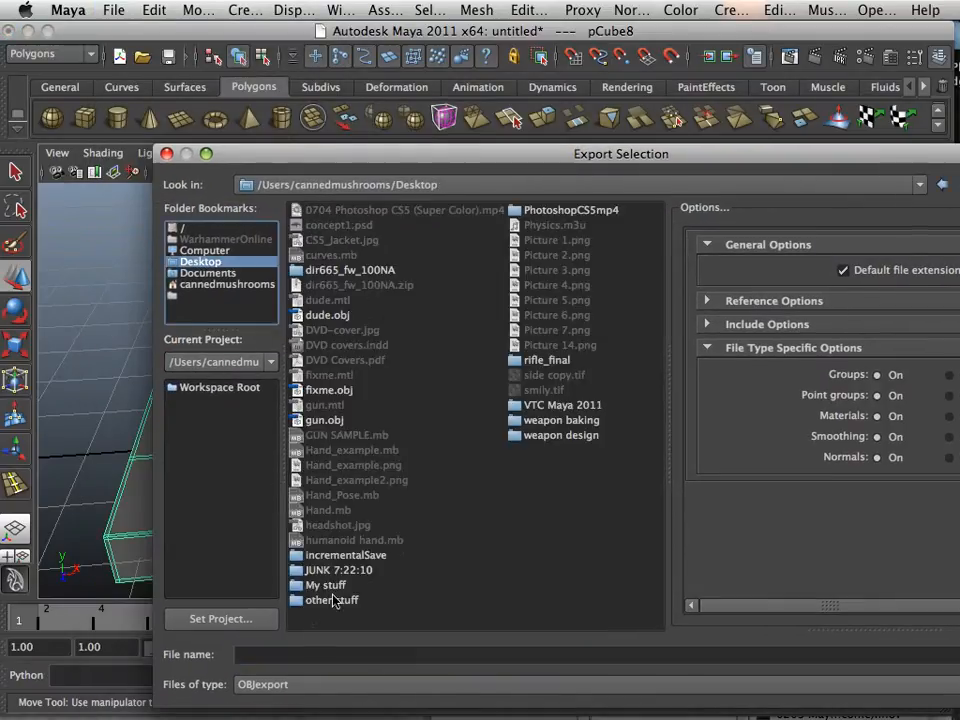
left_click(291, 653)
type("fixme")
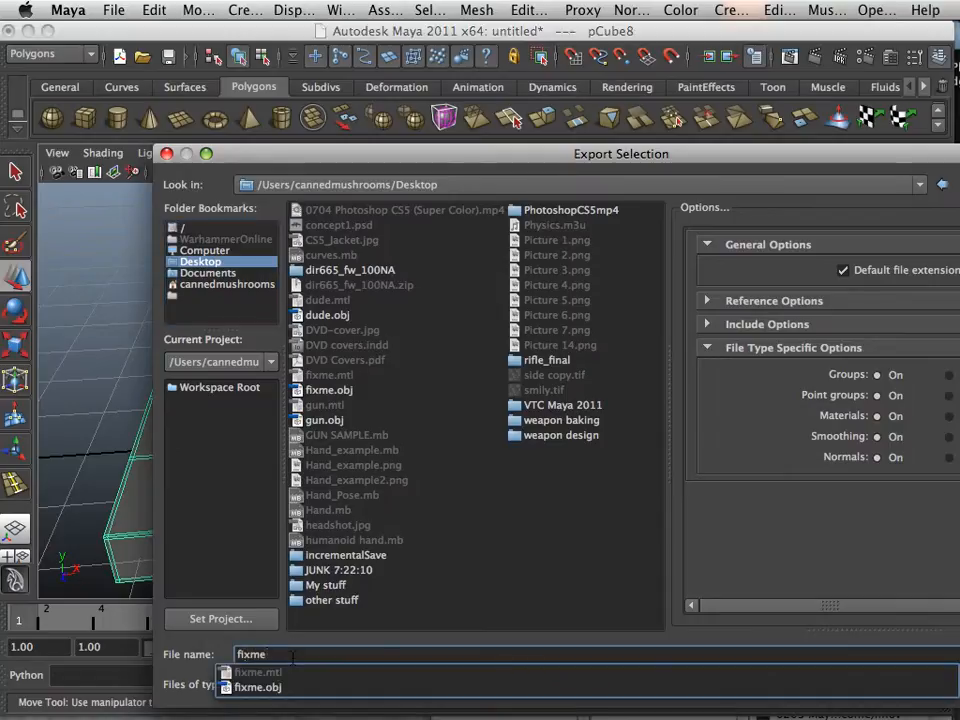
key("Return")
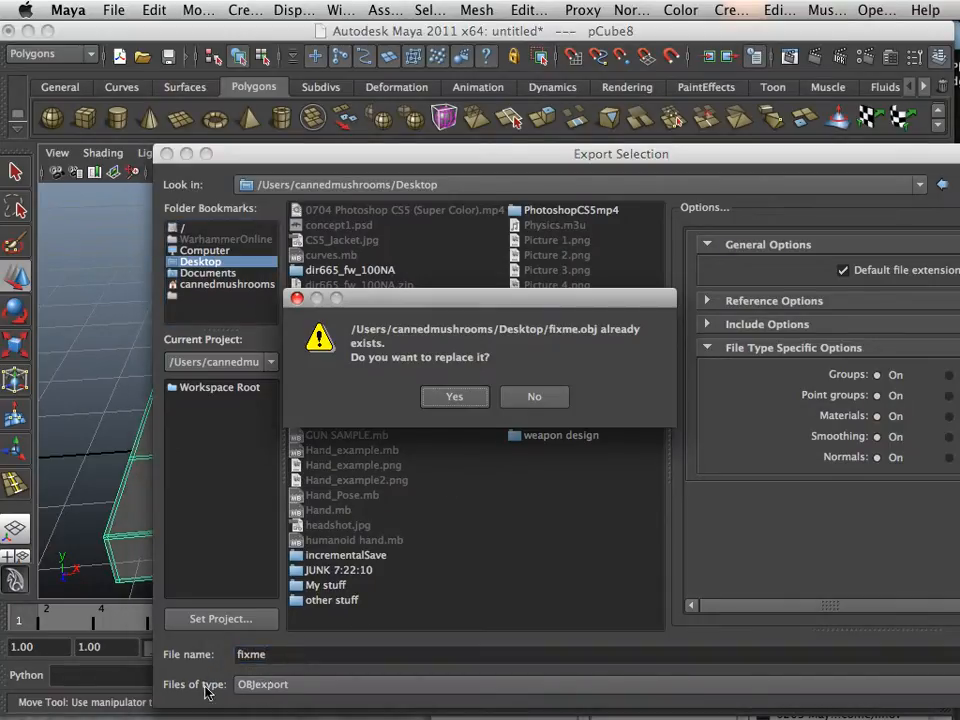
left_click(455, 397)
Move the original slab back along the Z axis to about -6.994
key("q")
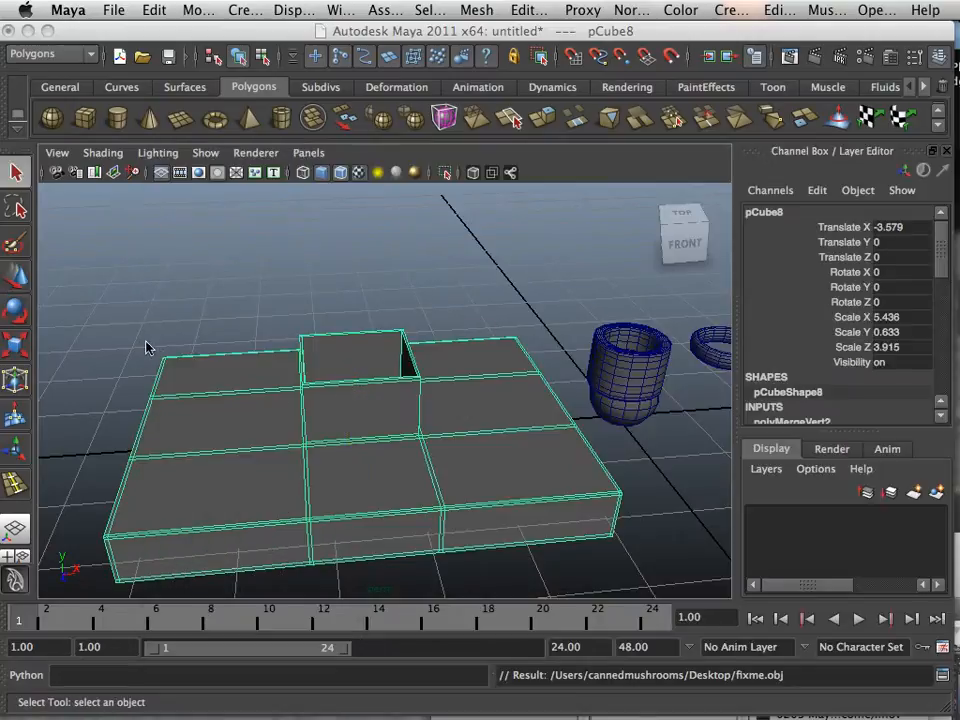
left_click(18, 282)
left_click_drag(362, 476, 290, 250)
Import fixme.obj from the Desktop into the scene
left_click(115, 10)
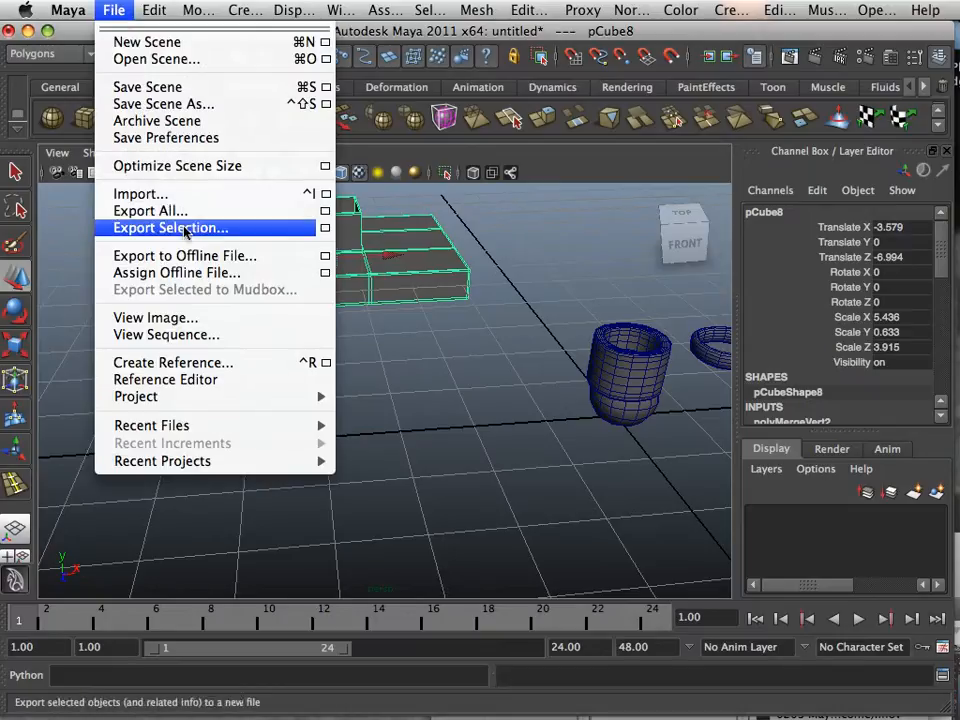
left_click(197, 193)
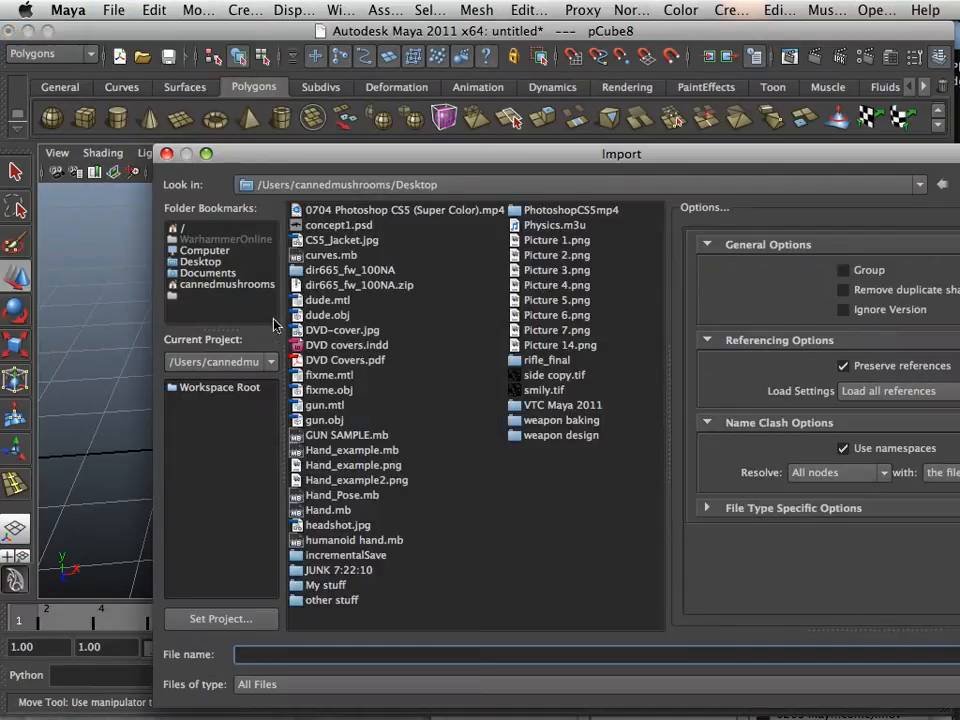
left_click(332, 390)
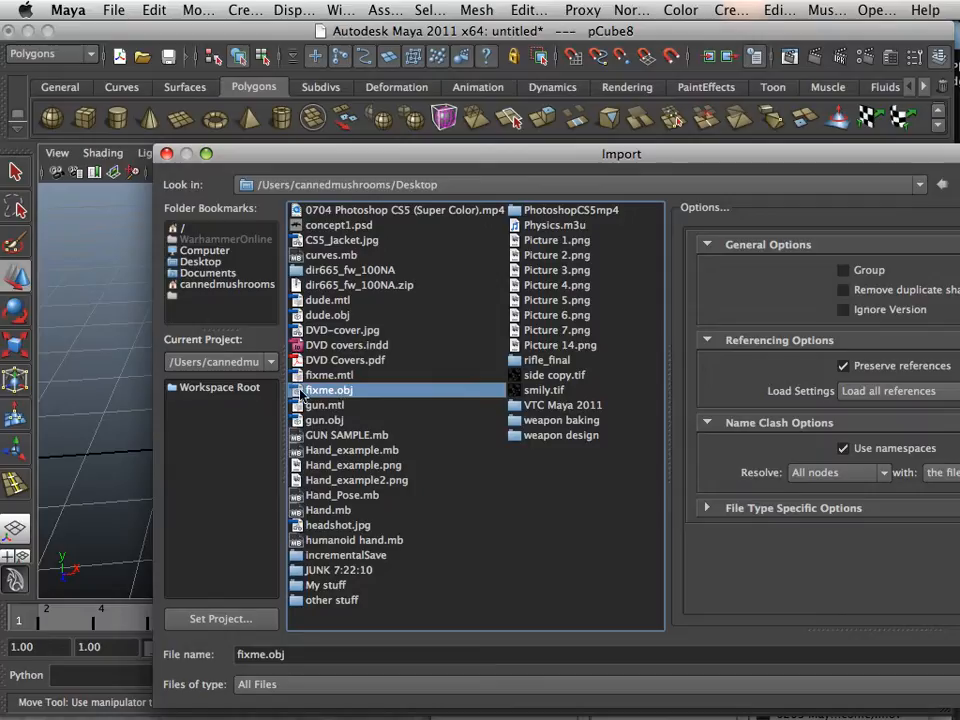
double_click(300, 391)
Turn on the smooth preview for the imported slab and look it over from several sides
scroll(299, 392, "down", 1)
scroll(298, 393, "up", 6)
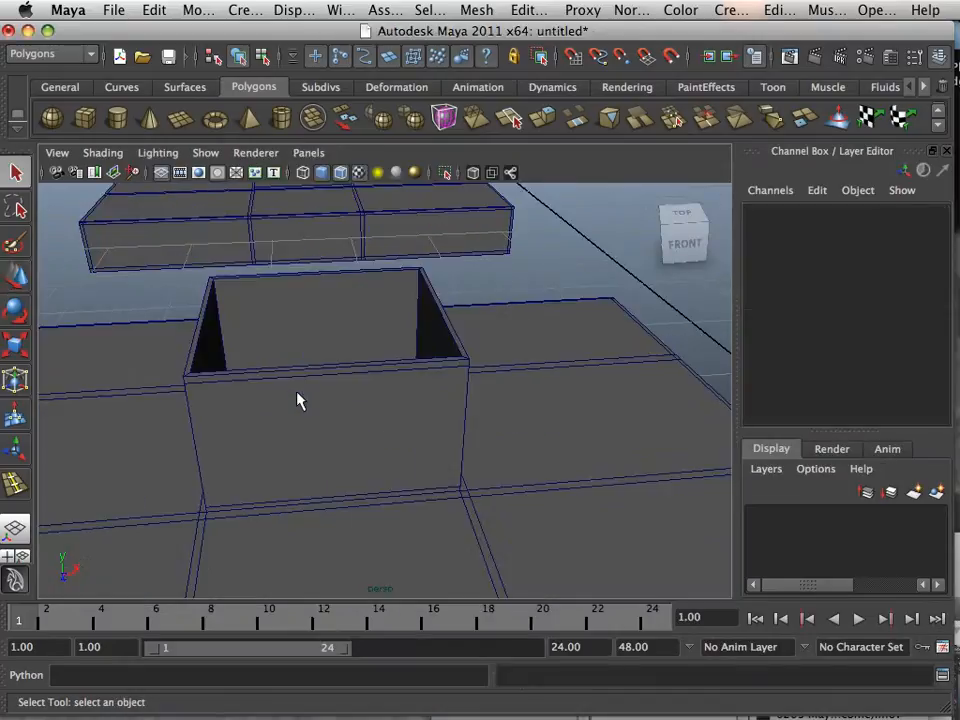
left_click(297, 400)
key("3")
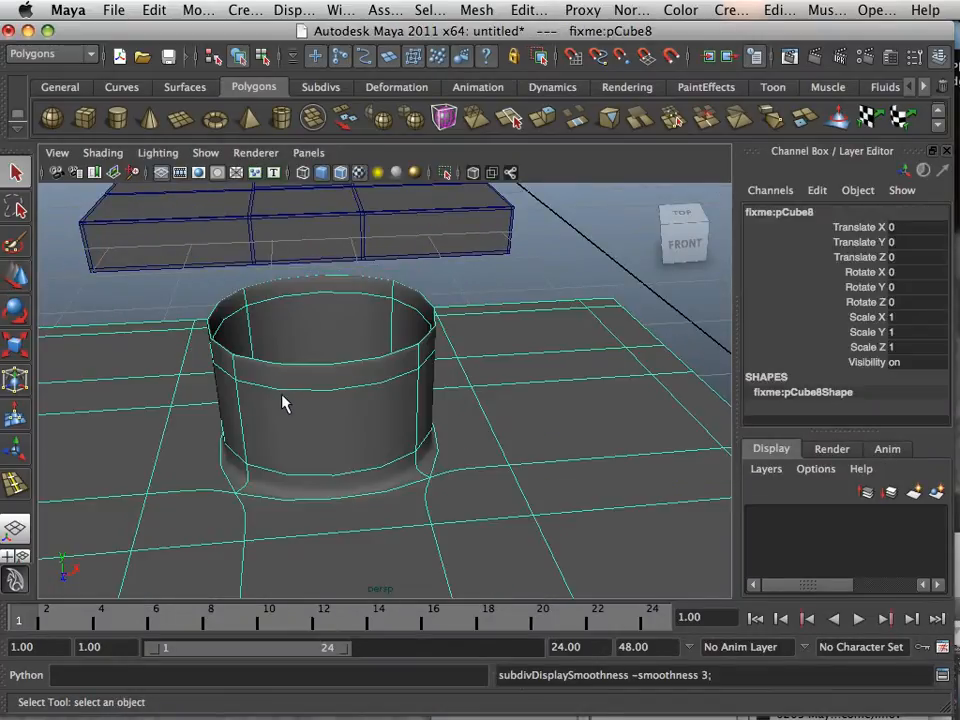
left_click_drag(160, 404, 302, 448, "alt")
right_click_drag(302, 448, 257, 453, "alt")
left_click_drag(257, 453, 238, 446, "alt")
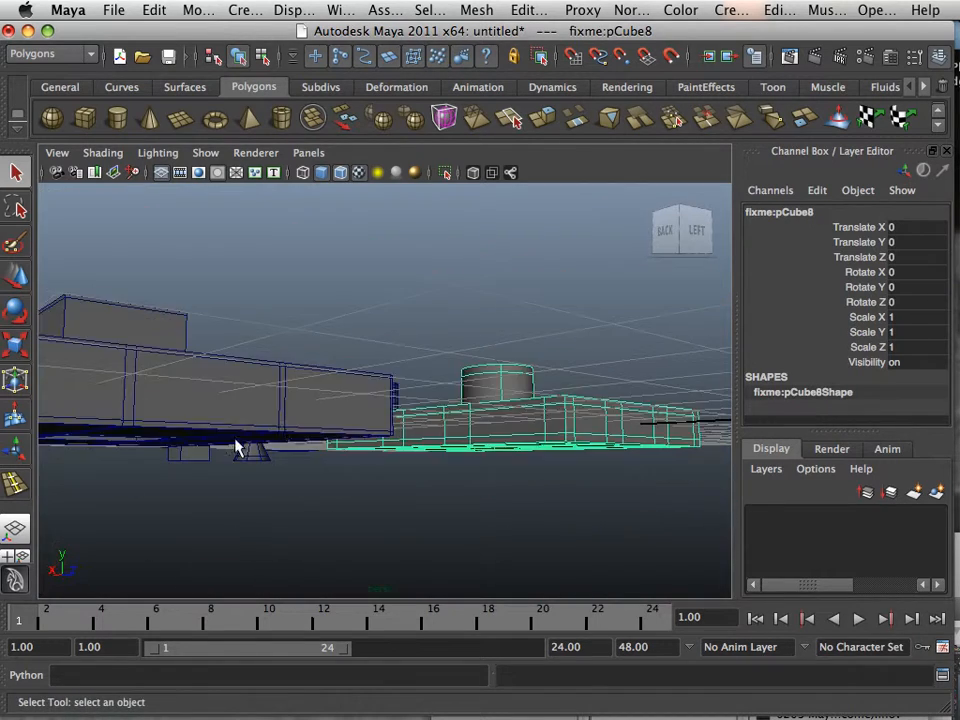
Turn on the smooth preview for the original slab and compare both slabs from below
left_click(234, 446)
key("3")
left_click_drag(266, 522, 244, 399, "alt")
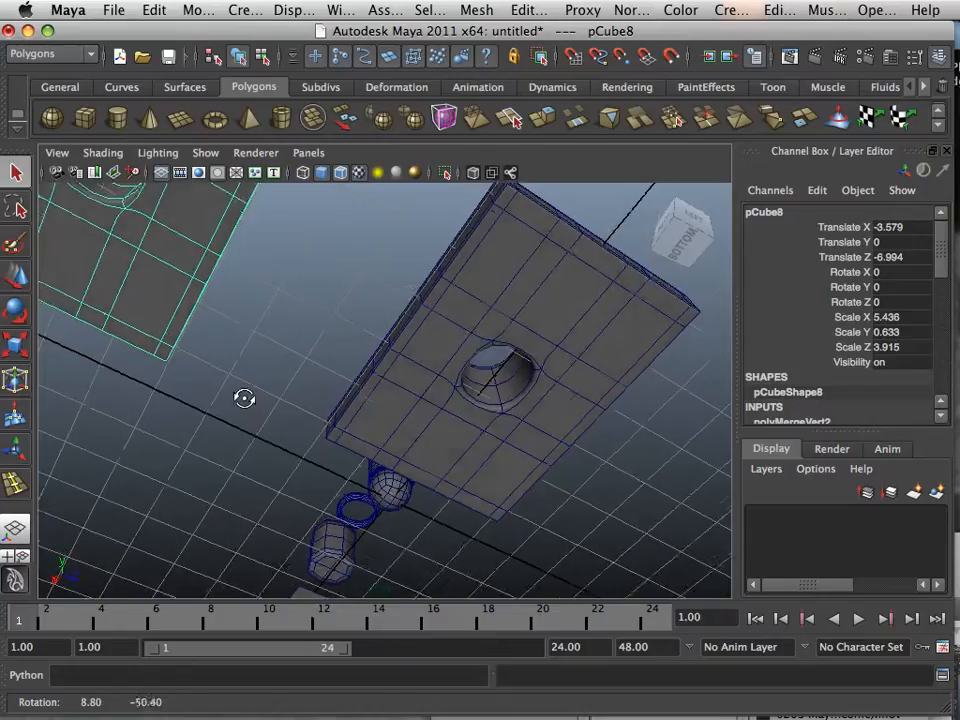
middle_click_drag(255, 461, 328, 486, "alt")
Select the imported slab and examine the smoothed hole's rim, inner walls and base up close
left_click(330, 484)
left_click_drag(344, 449, 288, 555, "alt")
middle_click_drag(350, 489, 278, 464, "alt")
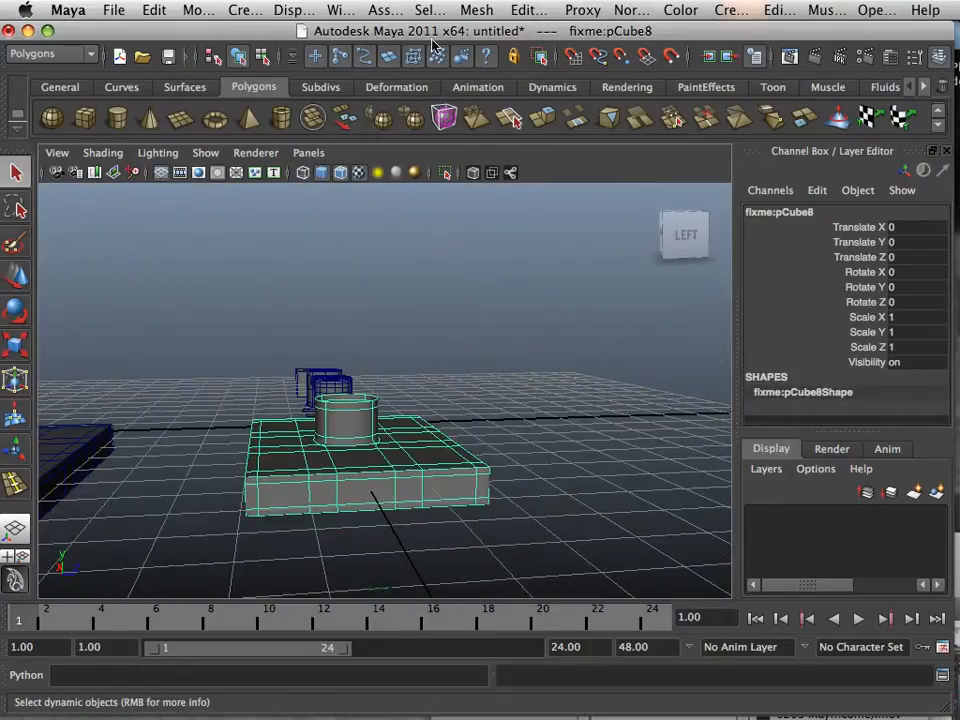
left_click_drag(432, 407, 285, 420, "alt")
right_click_drag(285, 420, 560, 540, "alt")
middle_click_drag(418, 450, 489, 499, "alt")
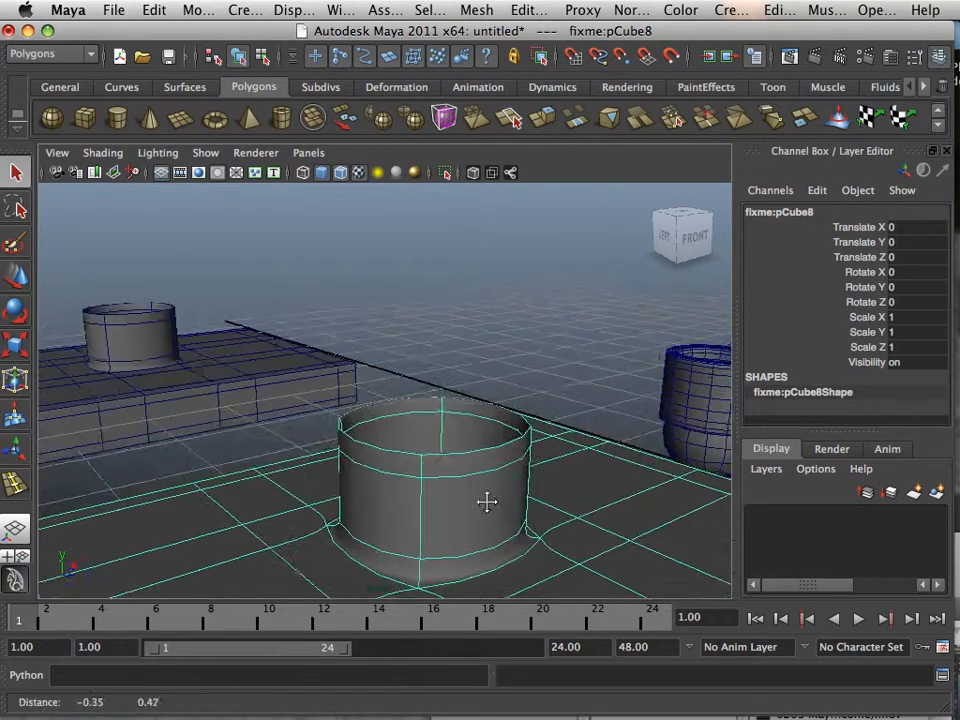
left_click_drag(489, 499, 475, 524, "alt")
middle_click_drag(475, 524, 251, 446, "alt")
right_click_drag(251, 446, 466, 530, "alt")
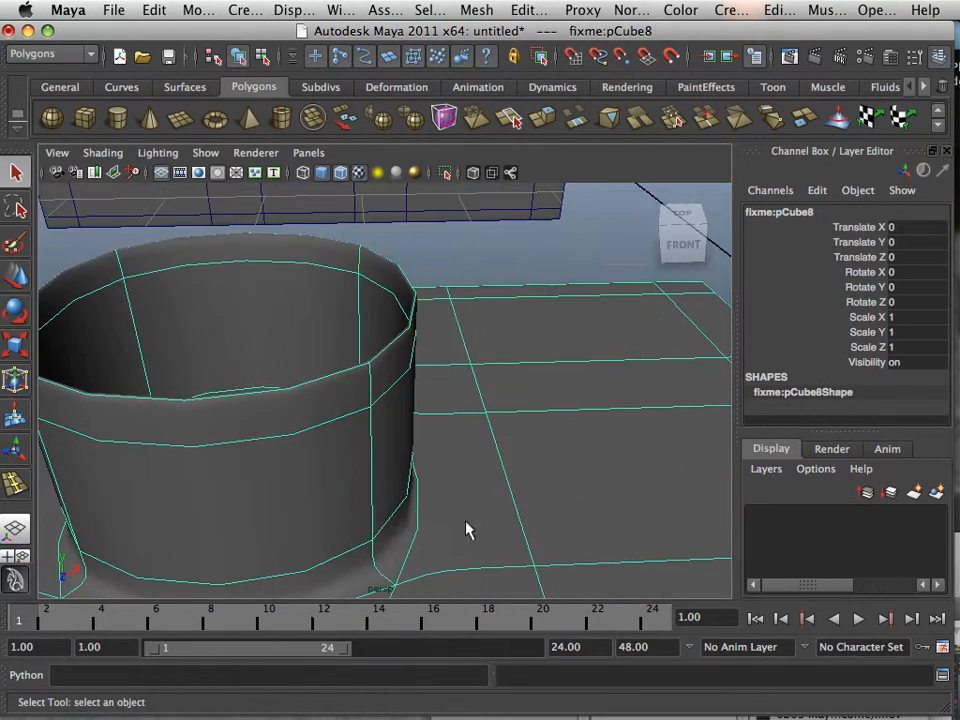
middle_click_drag(296, 460, 459, 486, "alt")
scroll(396, 463, "up", 3)
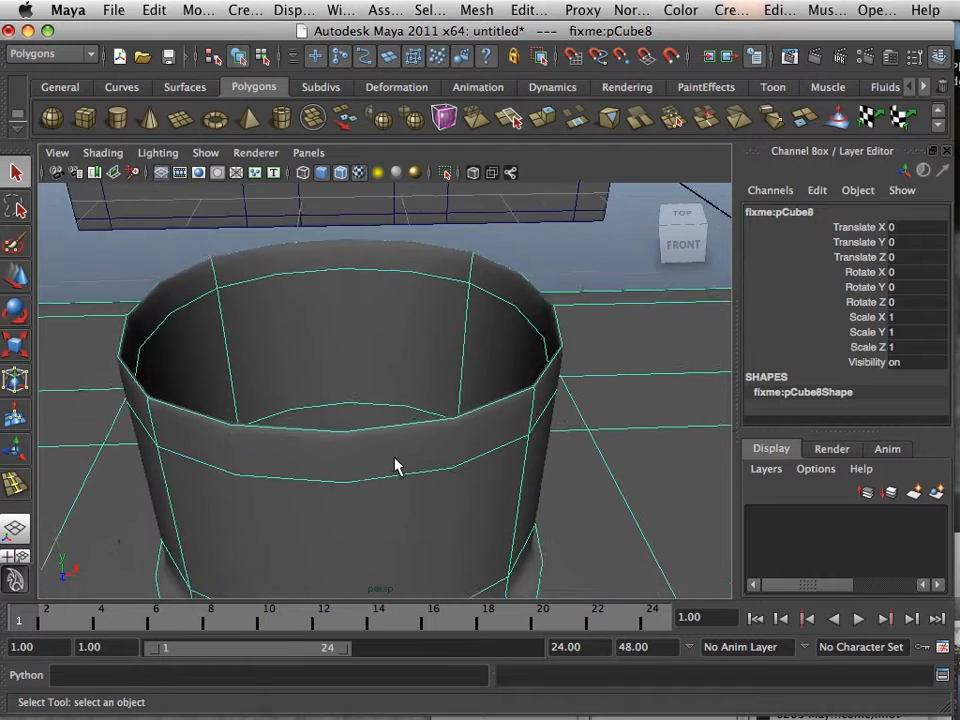
Examine the imported slab's hole from above and the edge flow across the surrounding faces
left_click_drag(392, 467, 328, 446, "alt")
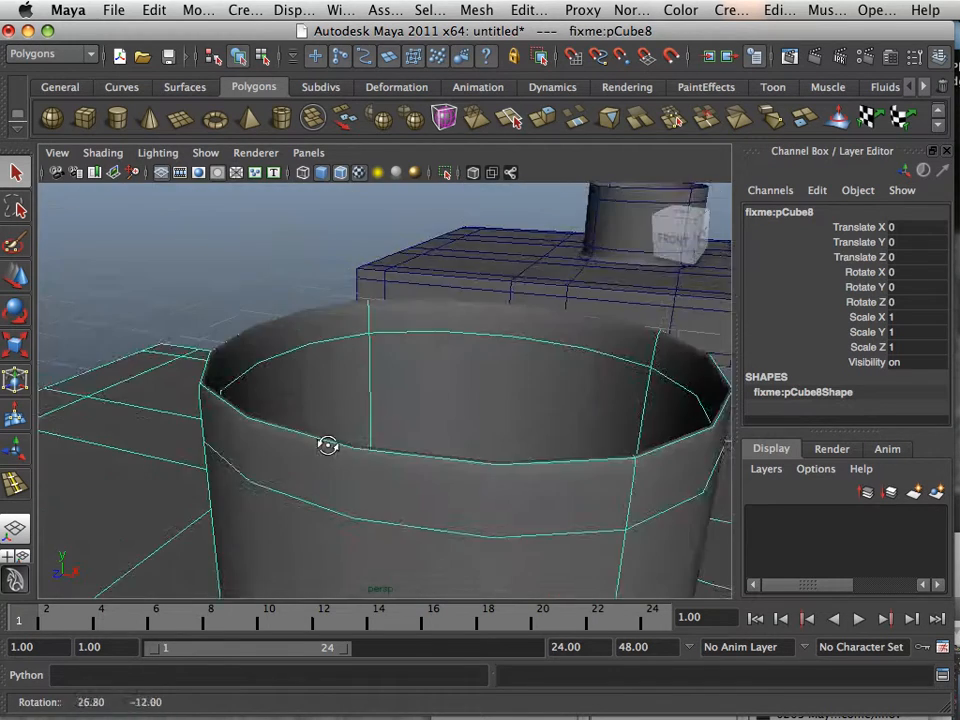
right_click_drag(328, 446, 288, 410, "alt")
left_click_drag(416, 478, 445, 600, "alt")
right_click_drag(445, 492, 439, 572, "alt")
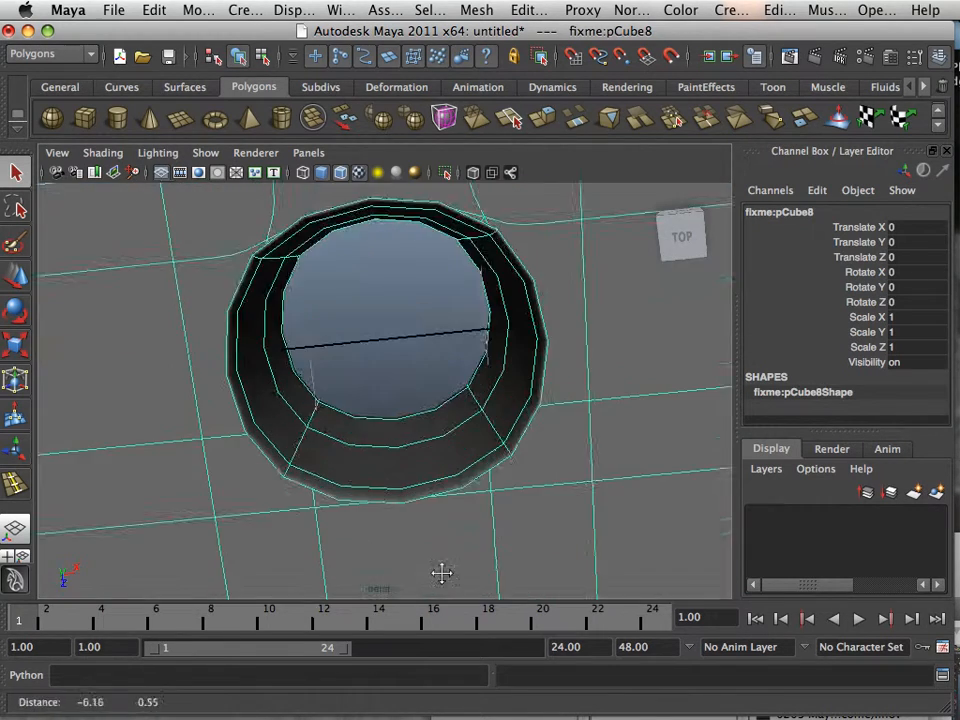
left_click_drag(415, 489, 418, 448, "alt")
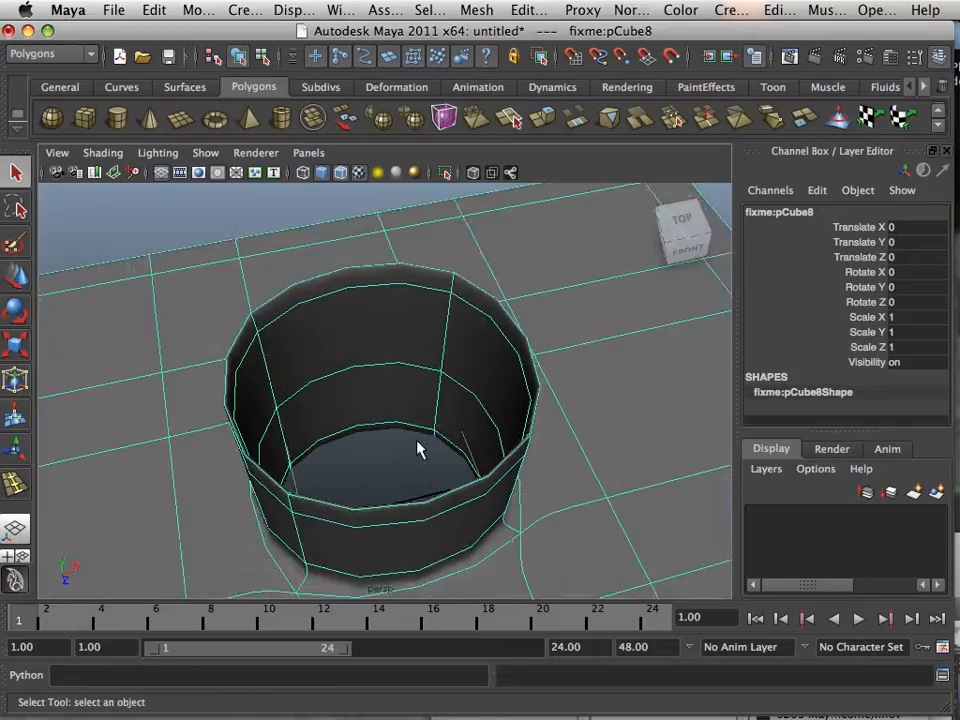
right_click_drag(418, 448, 399, 422, "alt")
middle_click_drag(500, 442, 325, 364, "alt")
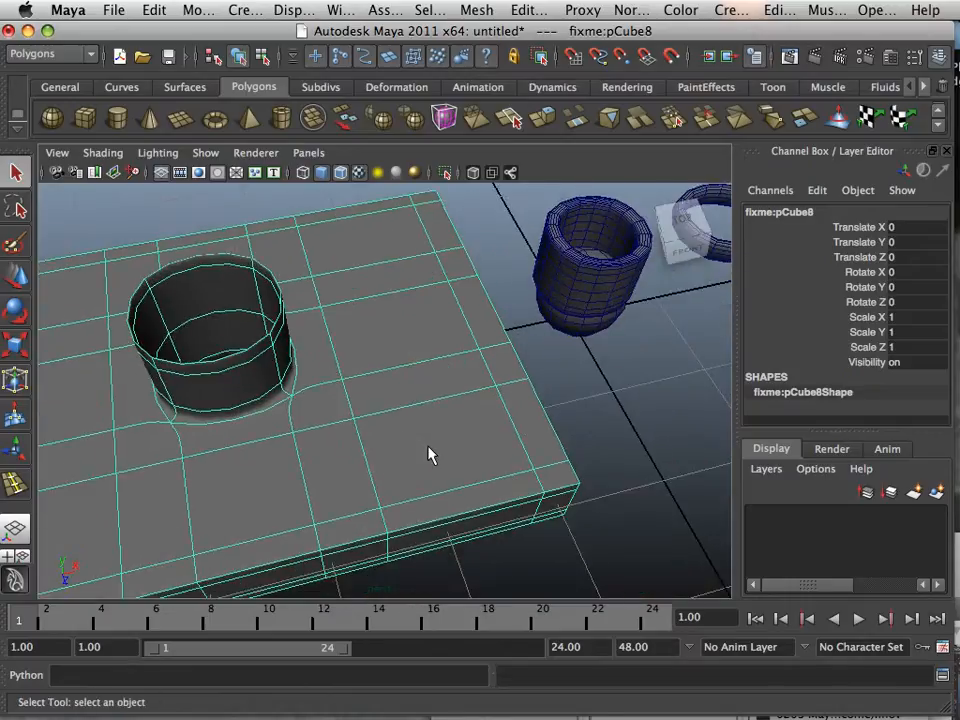
left_click_drag(428, 455, 386, 489, "alt")
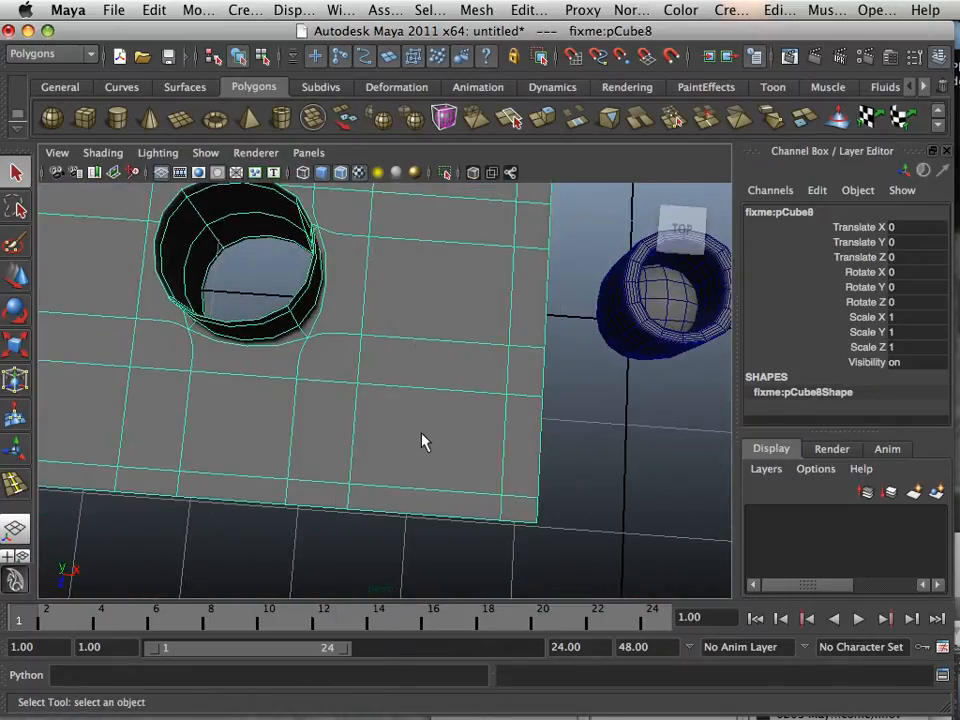
right_click_drag(421, 441, 422, 390)
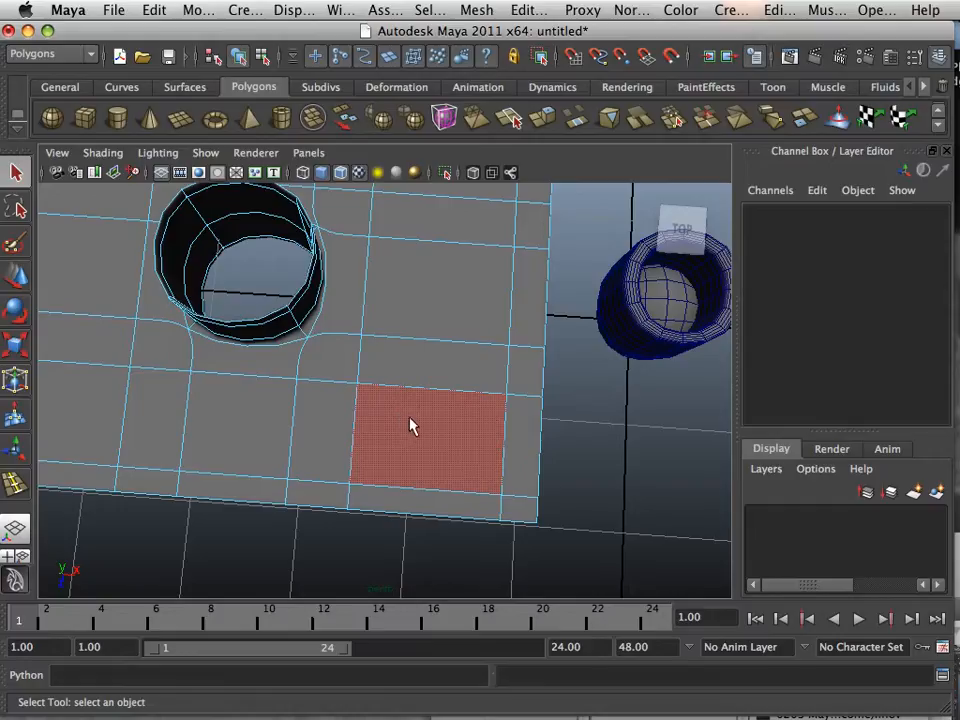
middle_click_drag(312, 416, 285, 500, "alt")
left_click_drag(328, 347, 439, 401, "alt")
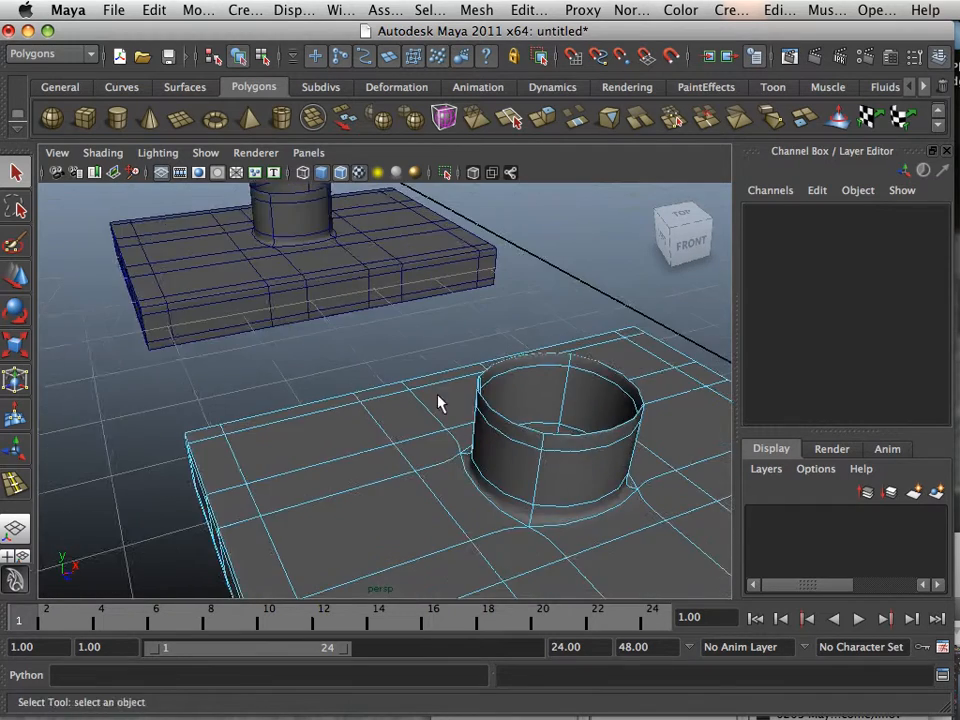
Create a polygon plane and move it along Z to about 5.259, clear of the other objects
middle_click_drag(439, 401, 453, 400, "alt")
right_click_drag(454, 399, 287, 352, "alt")
middle_click_drag(494, 389, 154, 354, "alt")
left_click(181, 118)
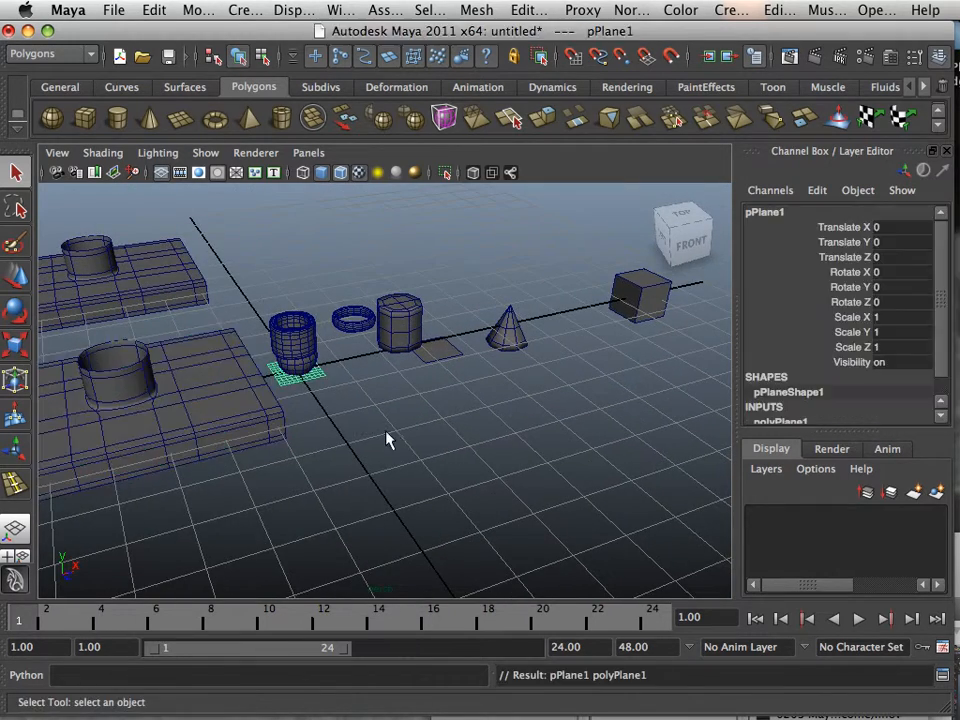
left_click(16, 276)
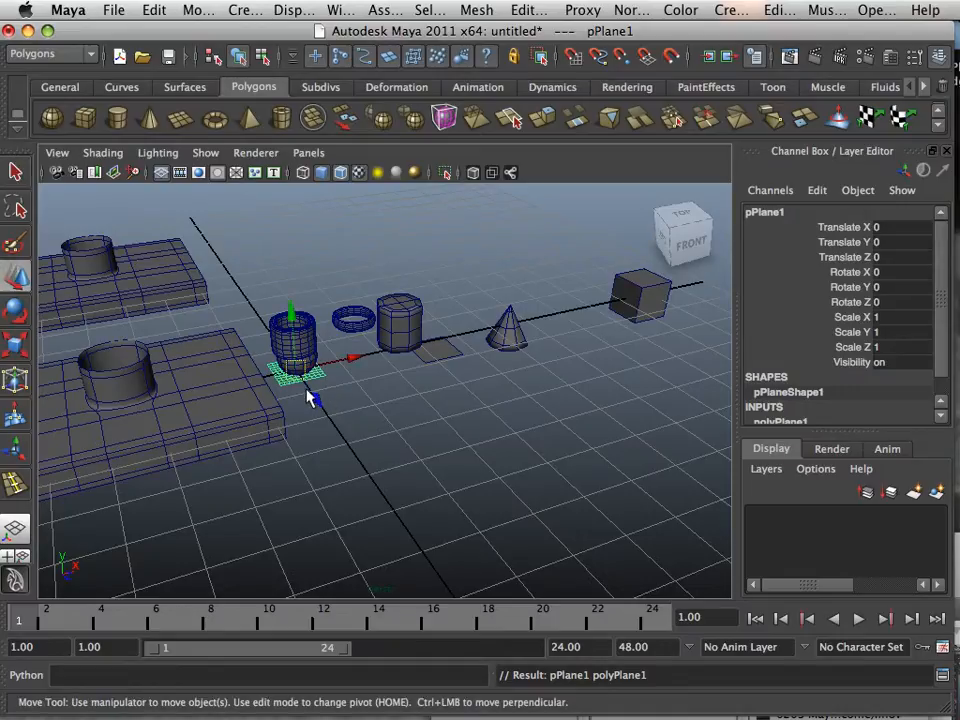
left_click_drag(310, 397, 420, 572)
right_click_drag(420, 572, 501, 583, "alt")
middle_click_drag(501, 583, 433, 420, "alt")
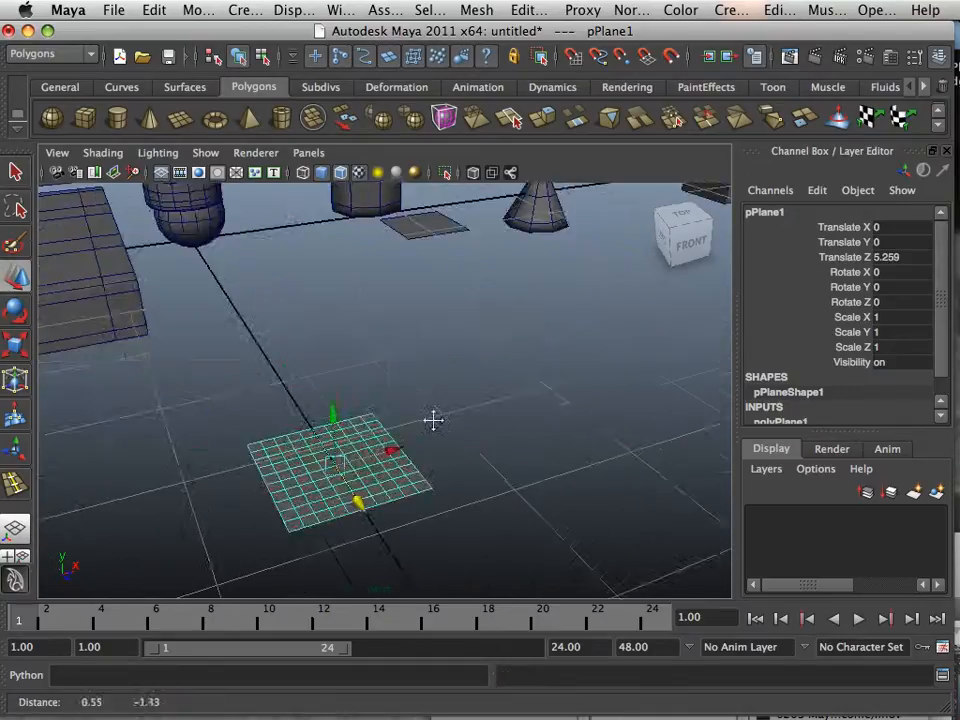
Delete the 2 by 2 block of faces at the centre of the plane to open a square hole
left_click_drag(433, 420, 339, 407, "alt")
middle_click_drag(339, 407, 426, 386, "alt")
right_click_drag(426, 386, 513, 502, "alt")
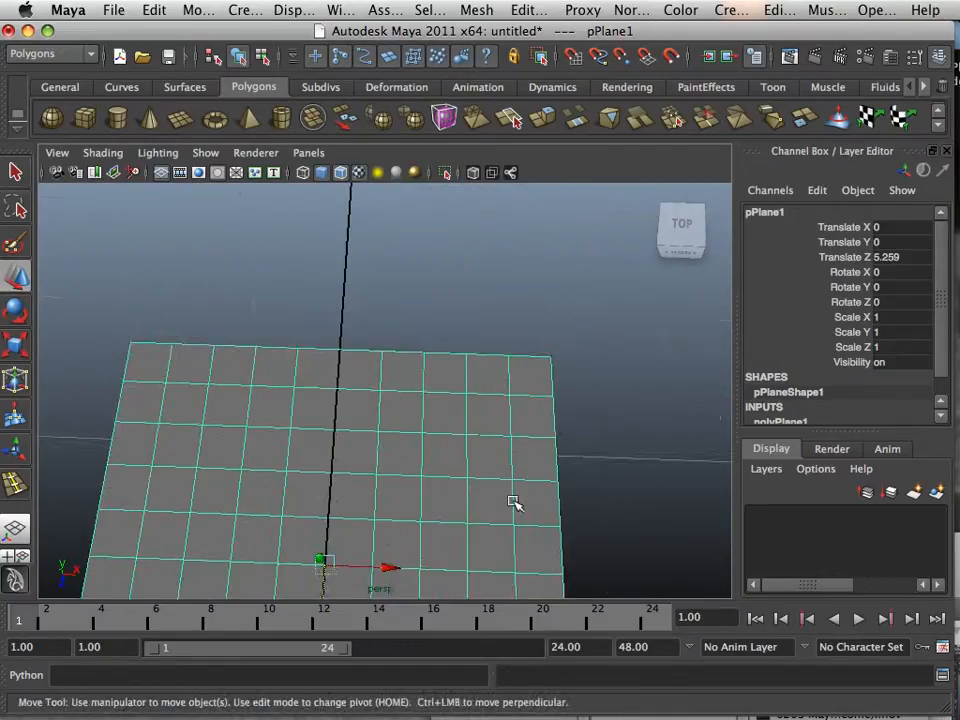
left_click_drag(513, 502, 511, 438, "alt")
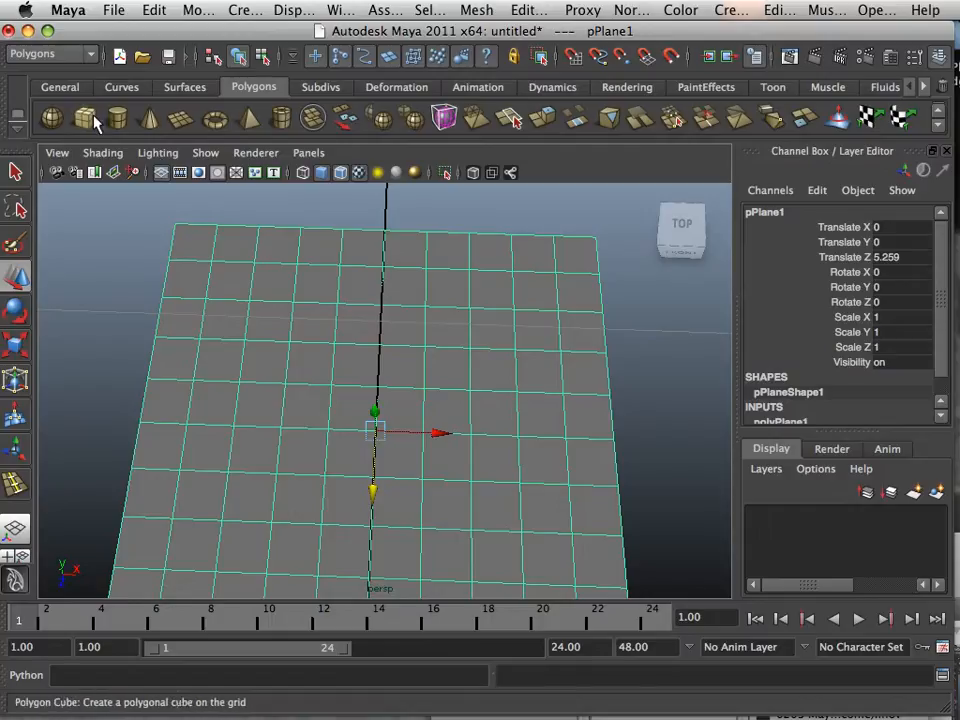
right_click_drag(370, 343, 371, 392)
left_click(343, 386)
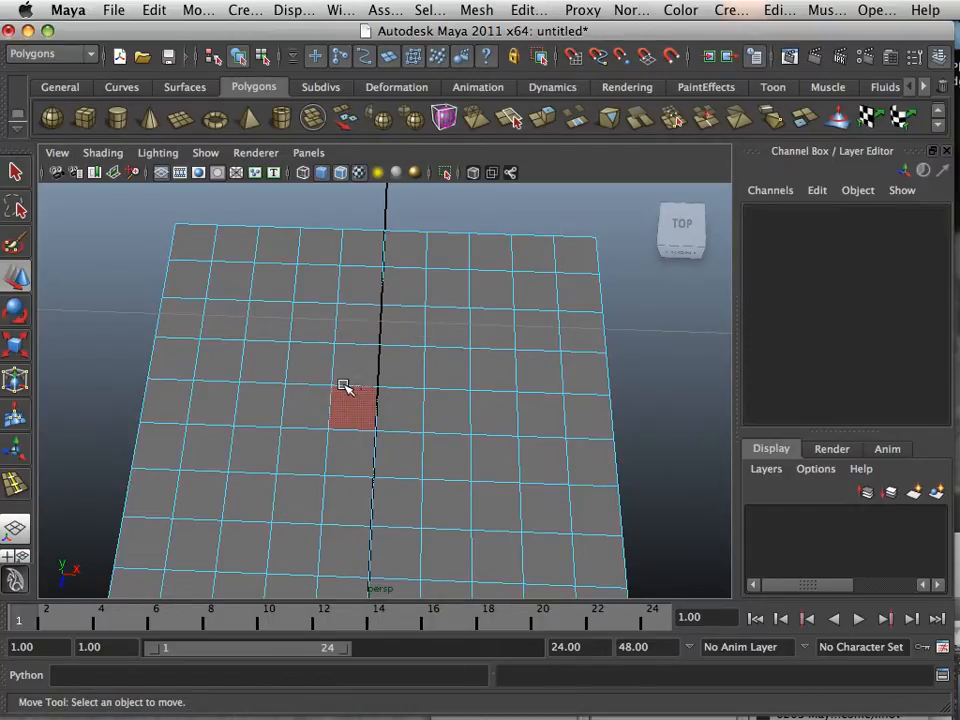
left_click_drag(387, 458, 409, 470)
key("Delete")
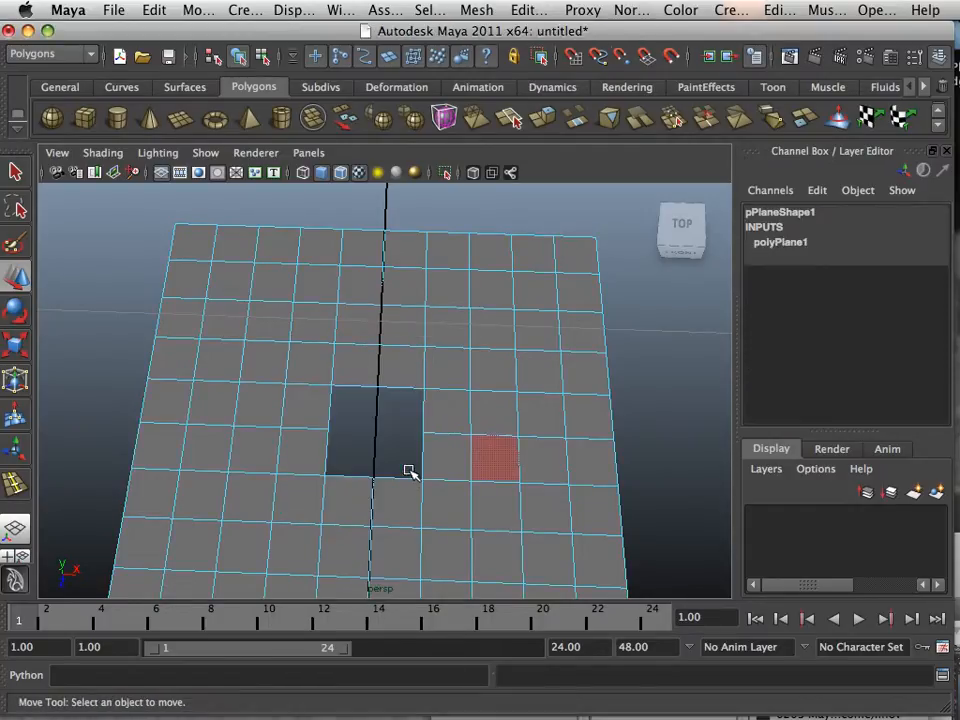
Delete two more 2 by 2 blocks of faces, near the plane's far right and near left corners
right_click_drag(407, 469, 353, 450, "alt")
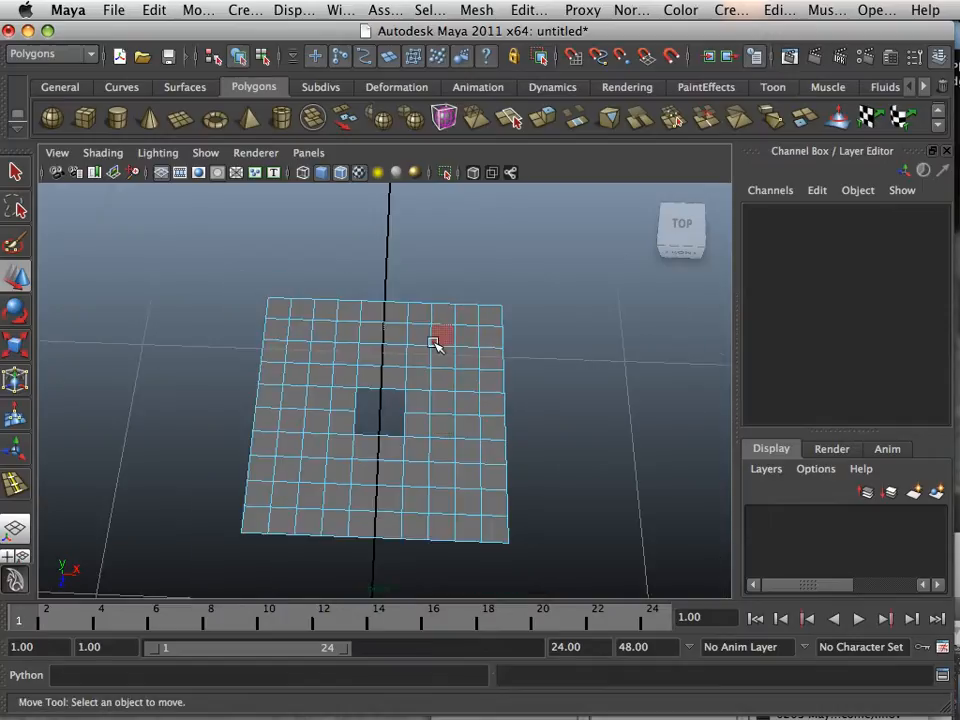
left_click_drag(455, 356, 467, 360)
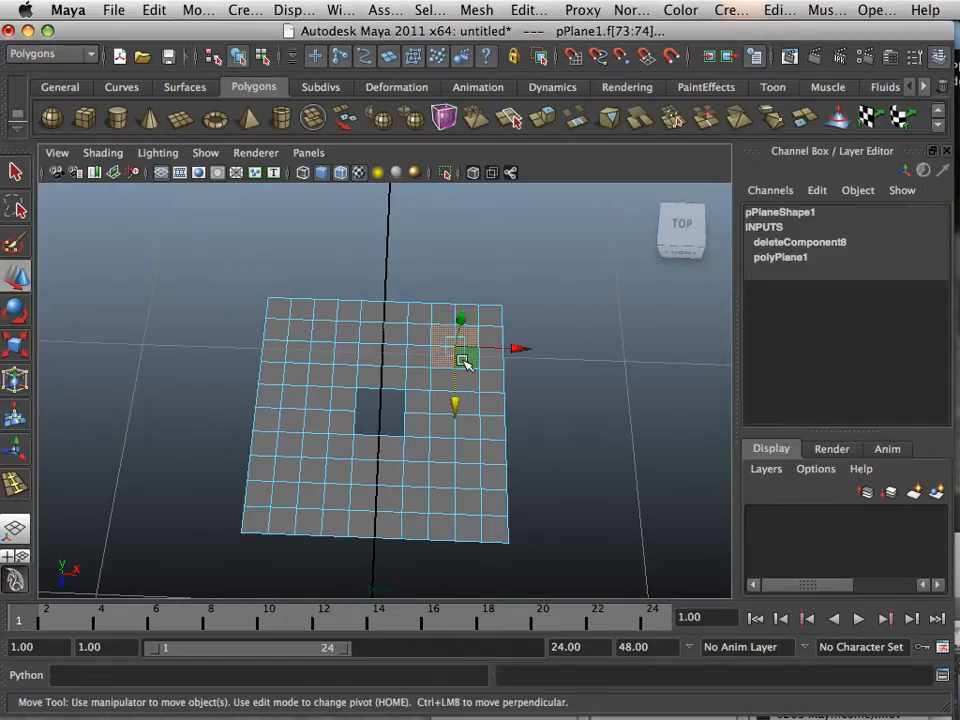
key("Delete")
left_click_drag(278, 462, 311, 501)
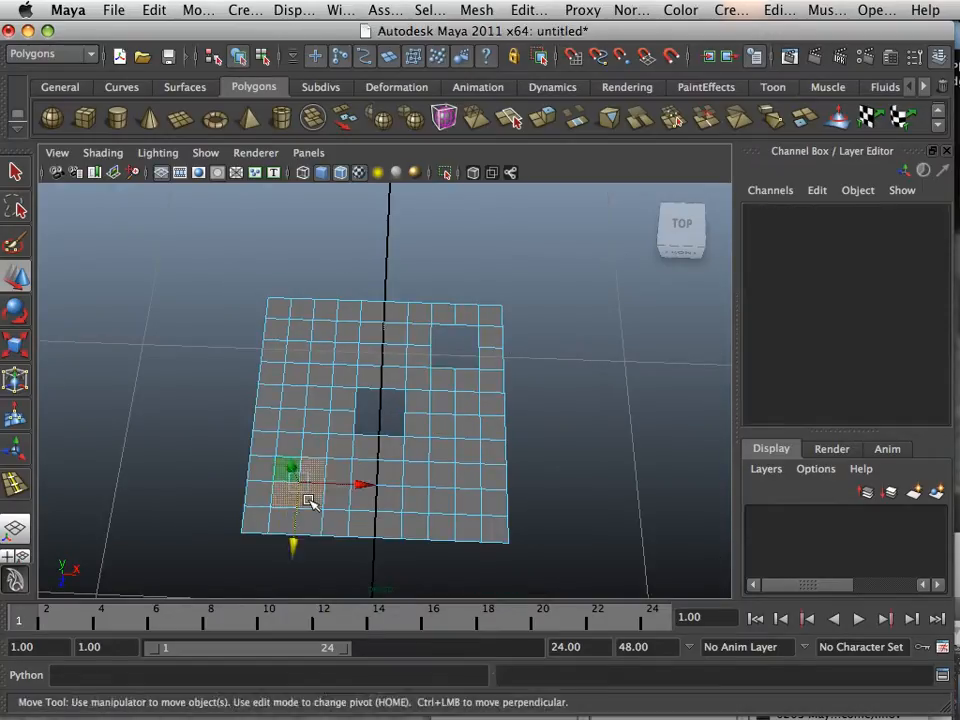
key("Delete")
Extrude the whole perforated plane upward into a thick slab
right_click_drag(443, 343, 507, 336)
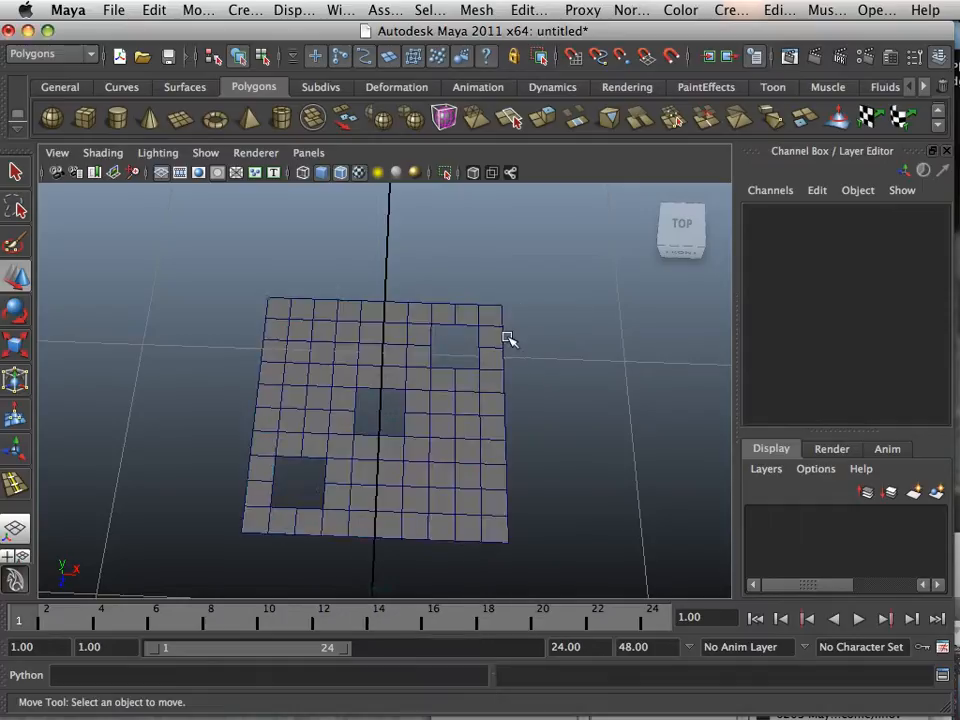
left_click(437, 488)
left_click_drag(437, 488, 418, 403, "alt")
middle_click_drag(418, 401, 405, 475, "alt")
left_click_drag(405, 475, 399, 369, "alt")
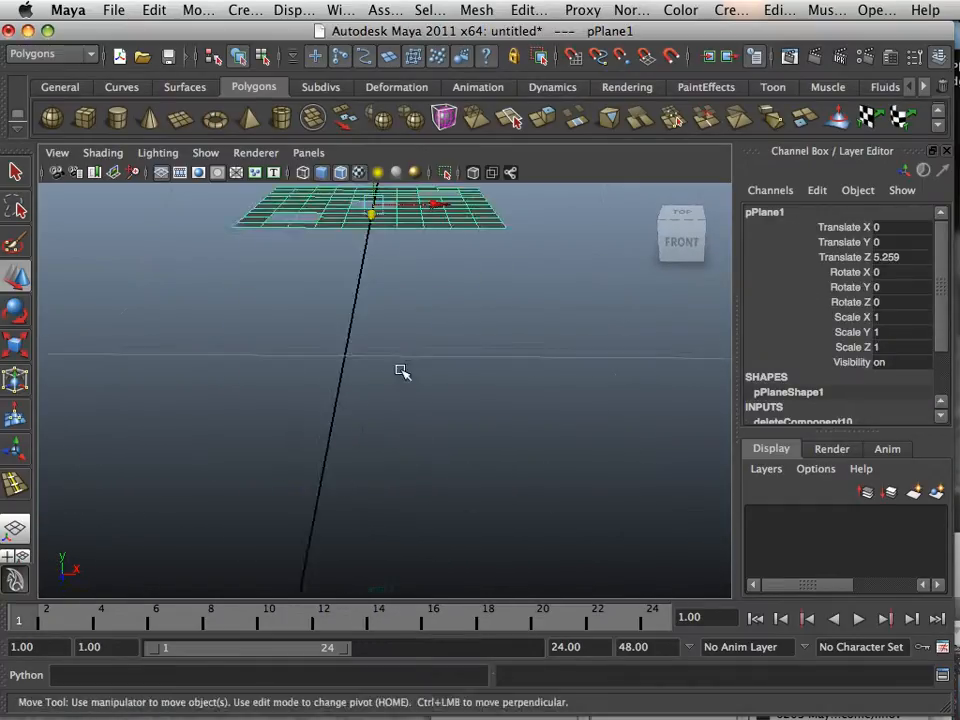
middle_click_drag(399, 369, 382, 489, "alt")
right_click_drag(382, 489, 438, 482, "alt")
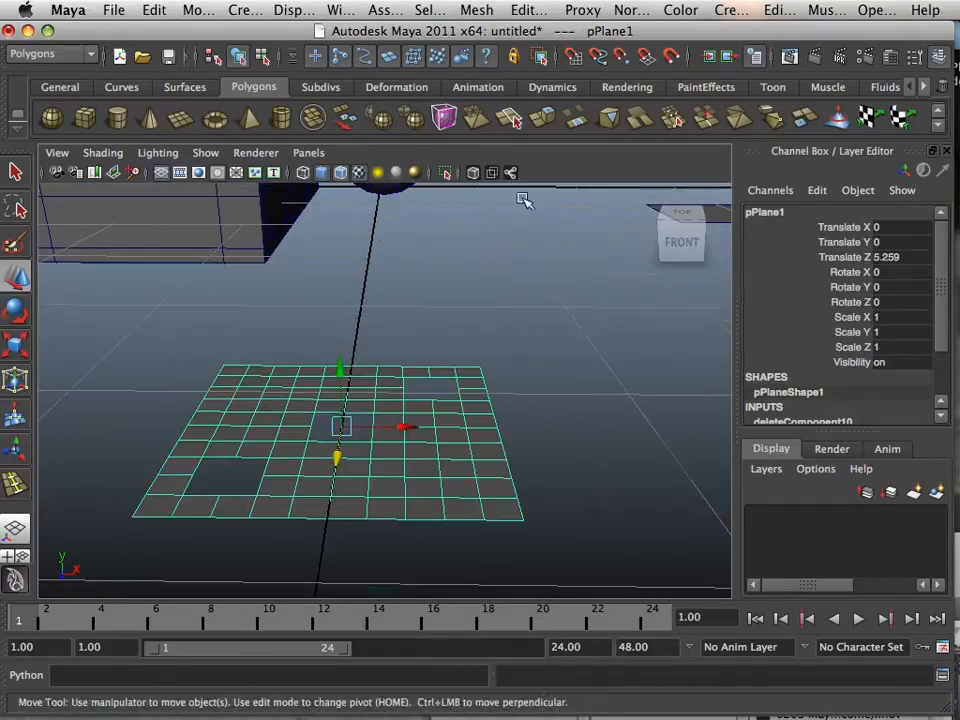
left_click(540, 126)
left_click_drag(150, 453, 163, 306)
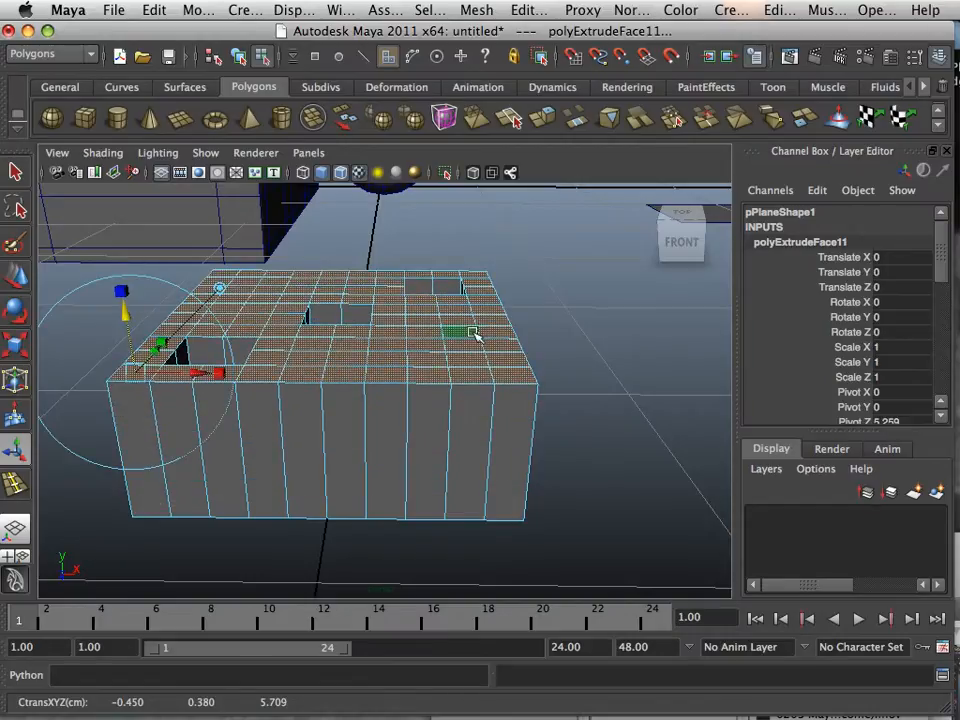
left_click(590, 404)
Turn on the smooth preview for the extruded slab and inspect how its three holes round off
left_click_drag(590, 404, 573, 479, "alt")
middle_click_drag(563, 483, 565, 394, "alt")
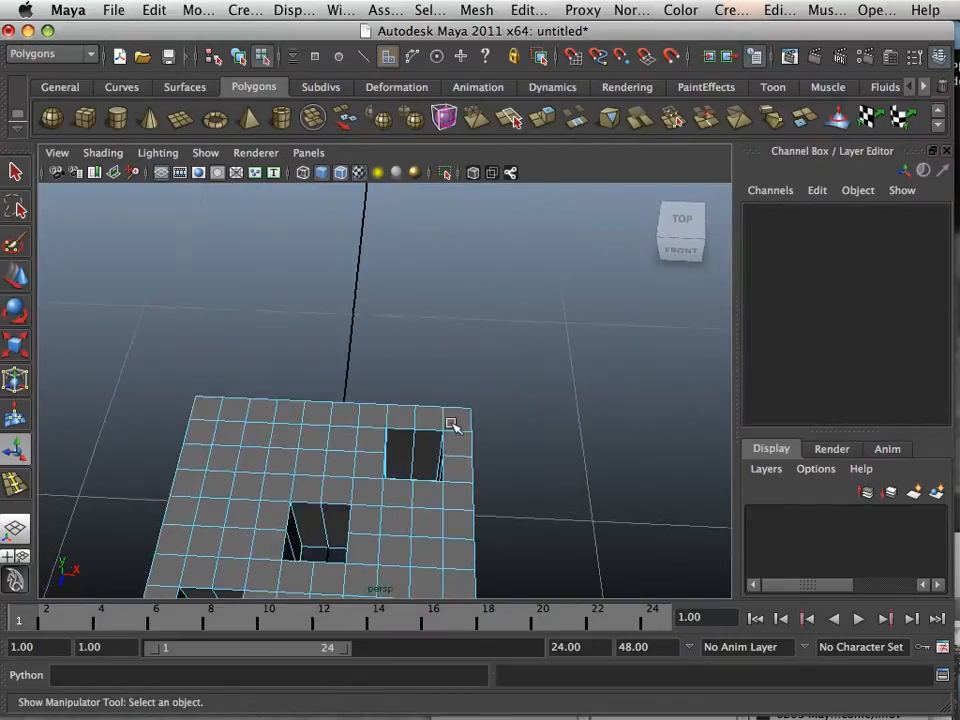
middle_click_drag(452, 425, 467, 326, "alt")
left_click_drag(467, 326, 435, 379, "alt")
right_click(433, 370)
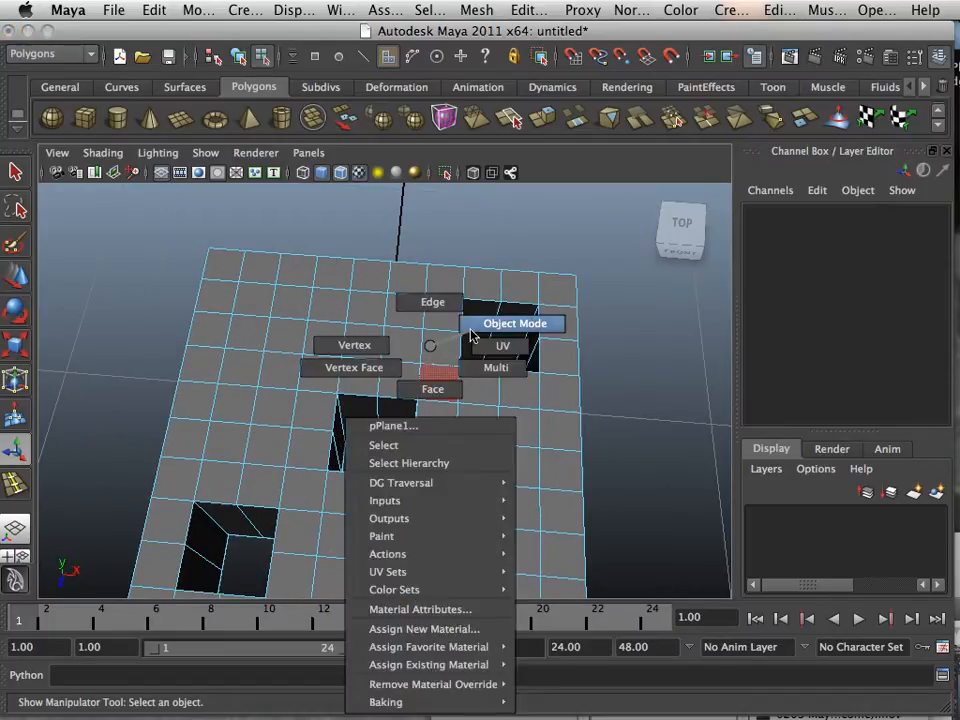
left_click(471, 335)
key("3")
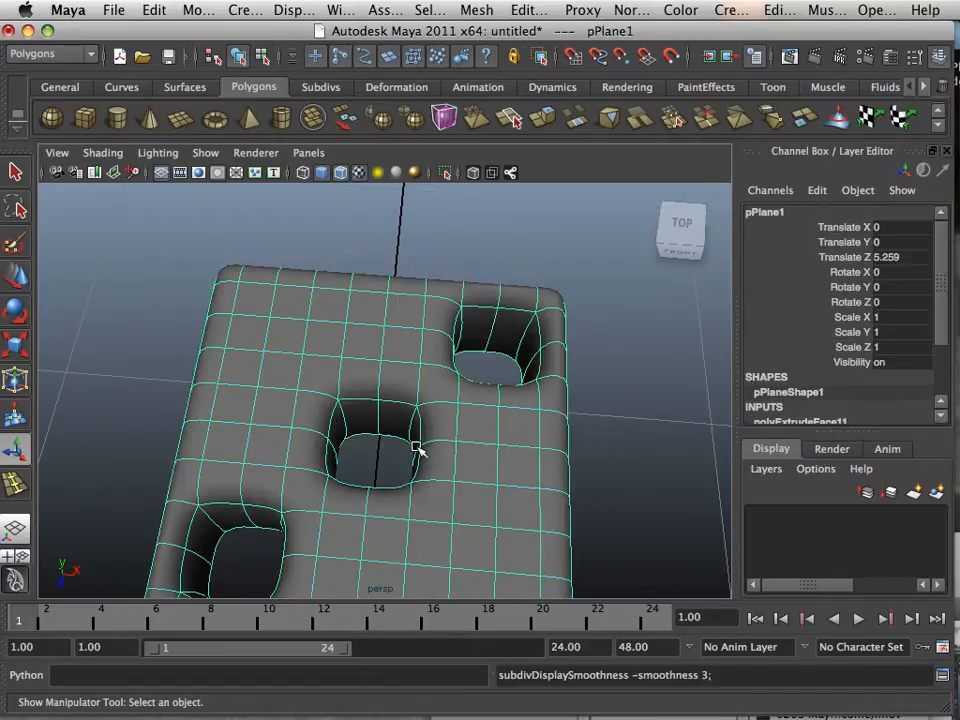
scroll(375, 399, "up", 4)
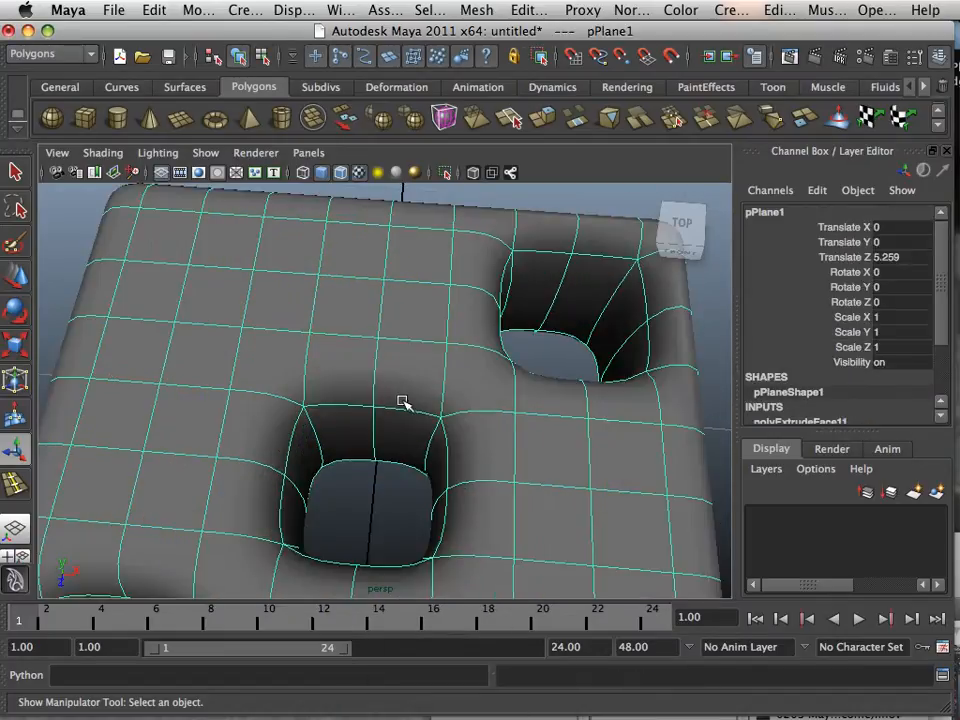
scroll(376, 400, "down", 3)
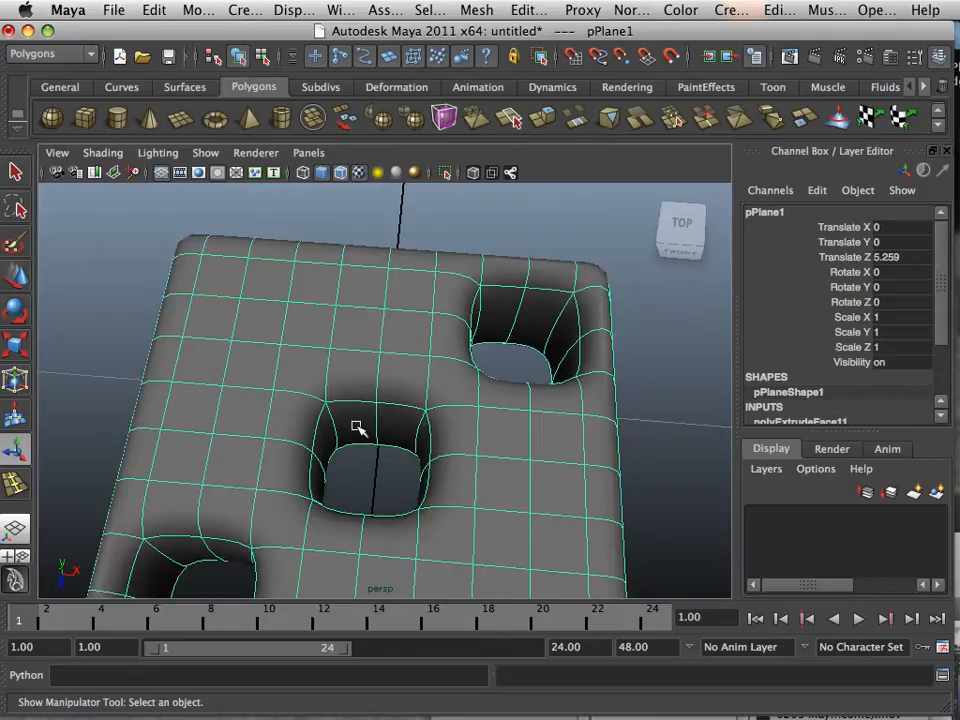
Turn off the smooth preview and undo the extrusion of the perforated plane
key("1")
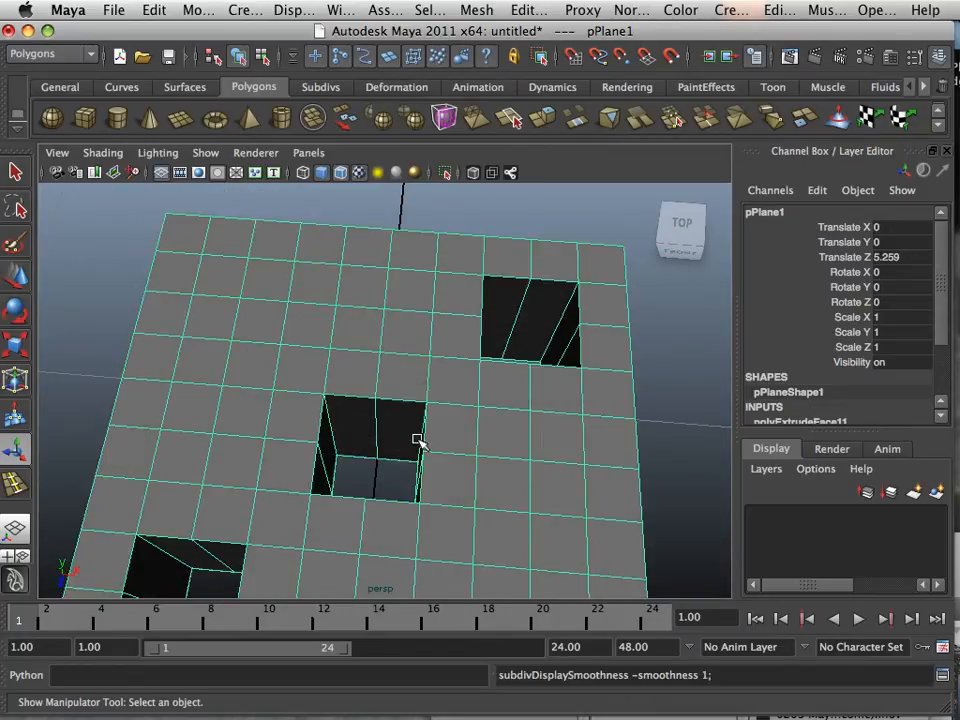
key("z")
key("z")
key("z")
key("z")
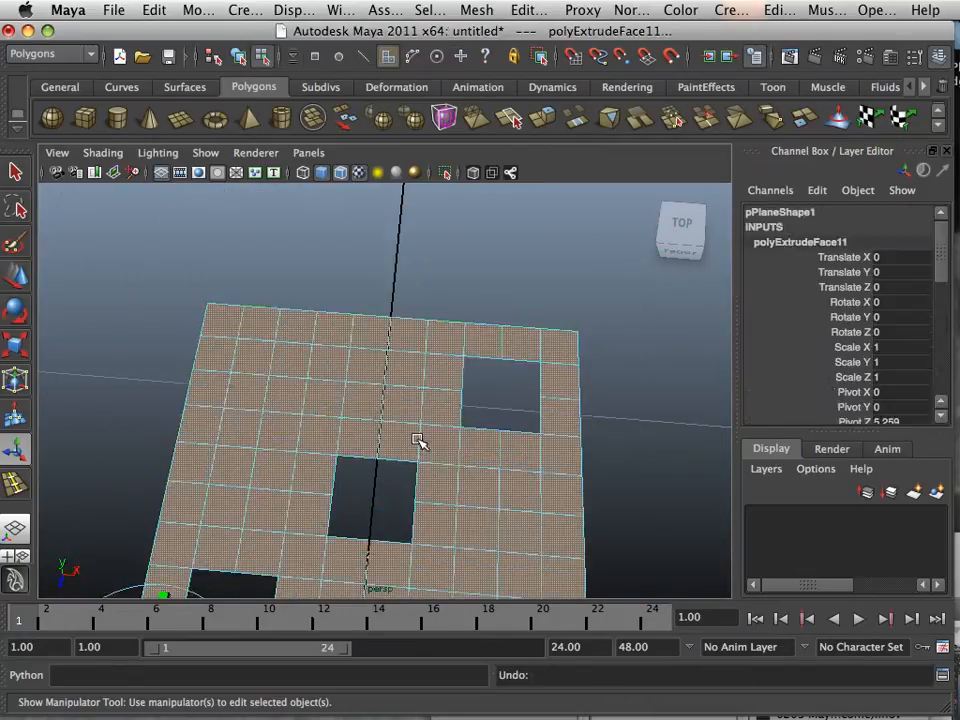
key("z")
Extrude a 2 by 2 block of faces near the plane's near right corner, inset it slightly, and delete the inner faces
middle_click_drag(439, 456, 411, 414, "alt")
left_click_drag(411, 414, 399, 360, "alt")
right_click_drag(390, 349, 386, 368)
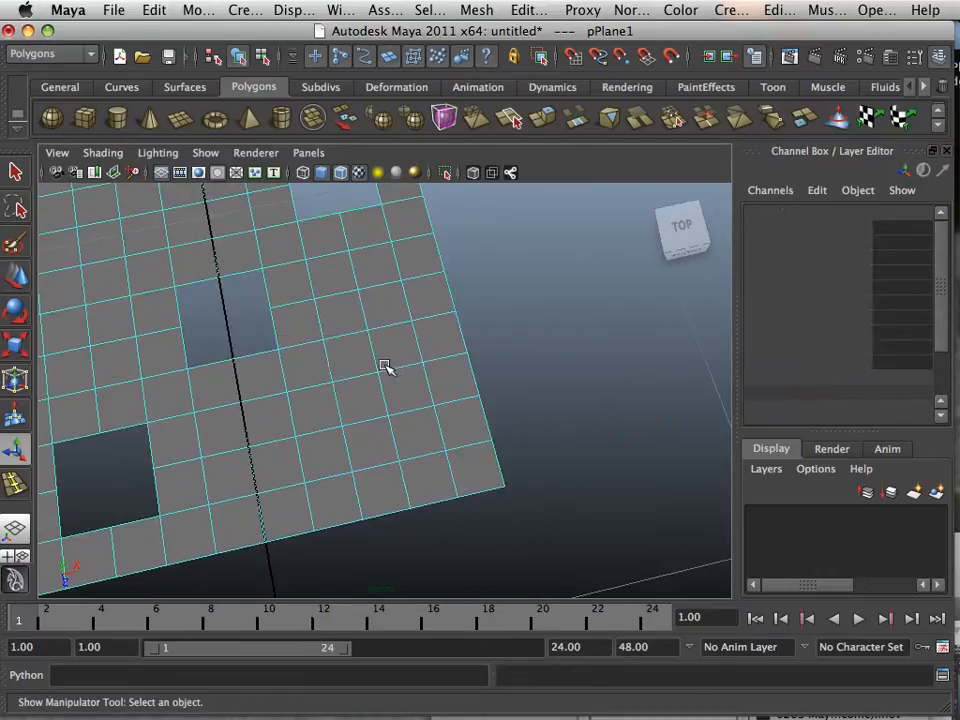
left_click_drag(364, 358, 425, 384)
left_click(538, 118)
mouse_move(344, 322)
left_mouse_down()
mouse_move(347, 345)
mouse_move(347, 324)
left_mouse_up()
key("Delete")
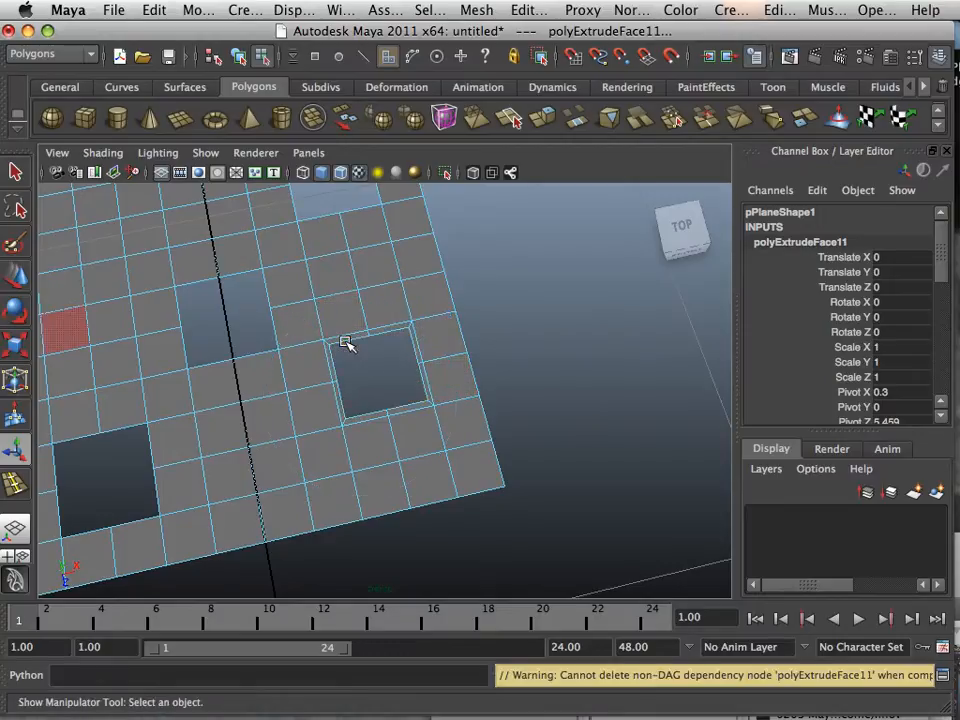
Extrude the whole plane with its four holes upward to give it thickness
right_click_drag(245, 331, 304, 328)
right_click(279, 340)
left_click(304, 328)
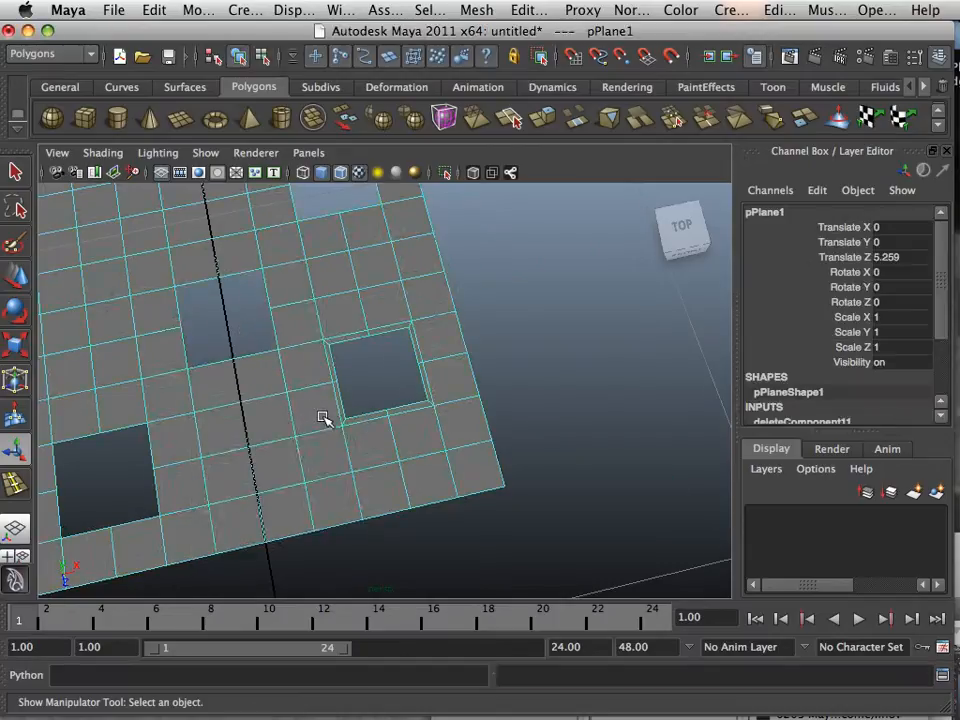
left_click_drag(324, 418, 356, 400, "alt")
middle_click_drag(342, 408, 268, 494, "alt")
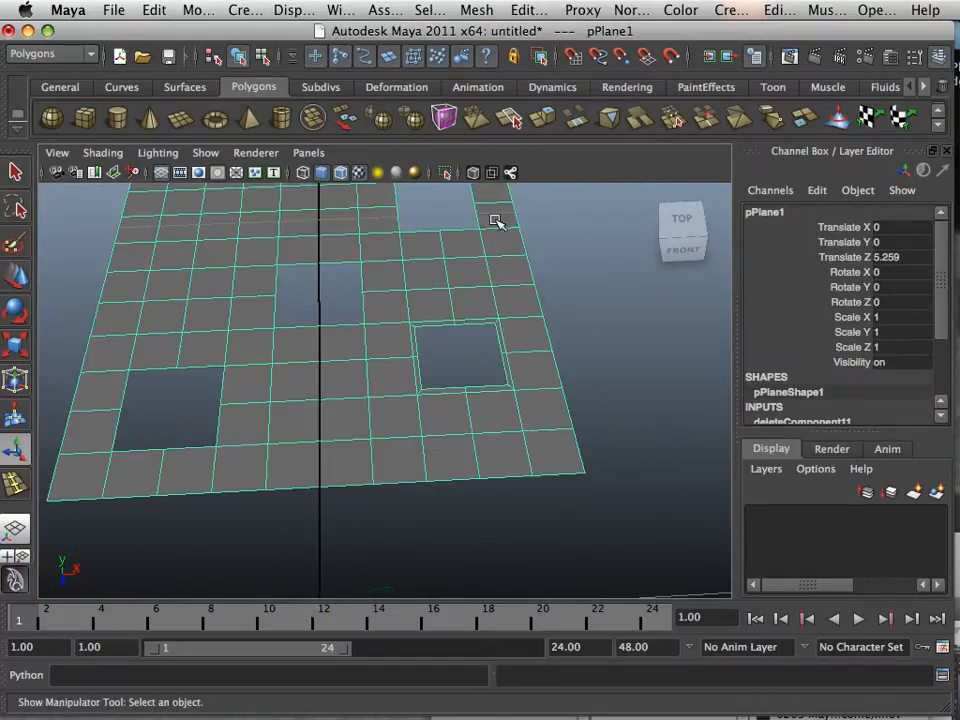
left_click(532, 122)
middle_click_drag(467, 268, 463, 362, "alt")
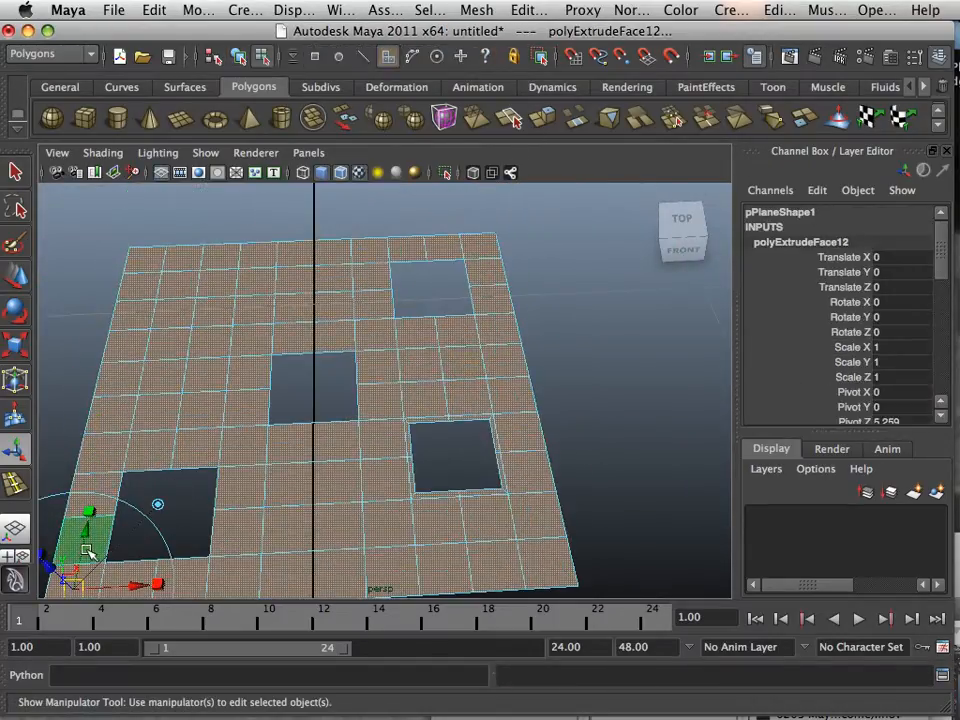
left_click_drag(95, 523, 103, 502, "alt")
left_click_drag(74, 463, 72, 392)
Return the slab to object mode and turn on its smooth preview to compare the bordered hole with the plain ones
mouse_move(180, 422)
left_mouse_down("alt")
mouse_move(171, 440)
mouse_move(189, 439)
left_mouse_up("alt")
right_click_drag(182, 345, 268, 321)
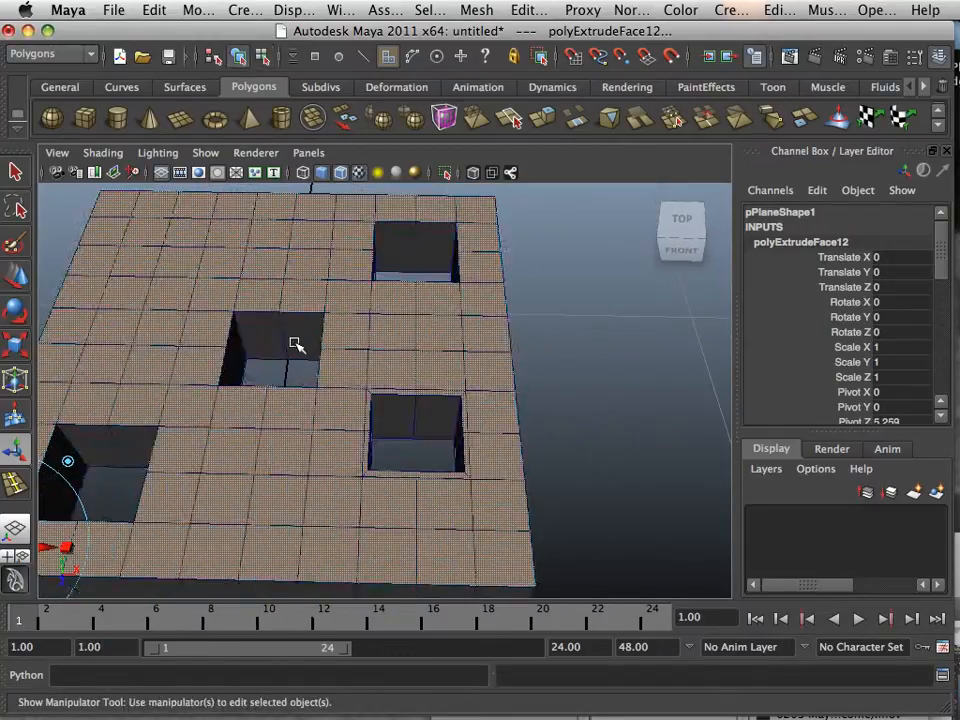
key("3")
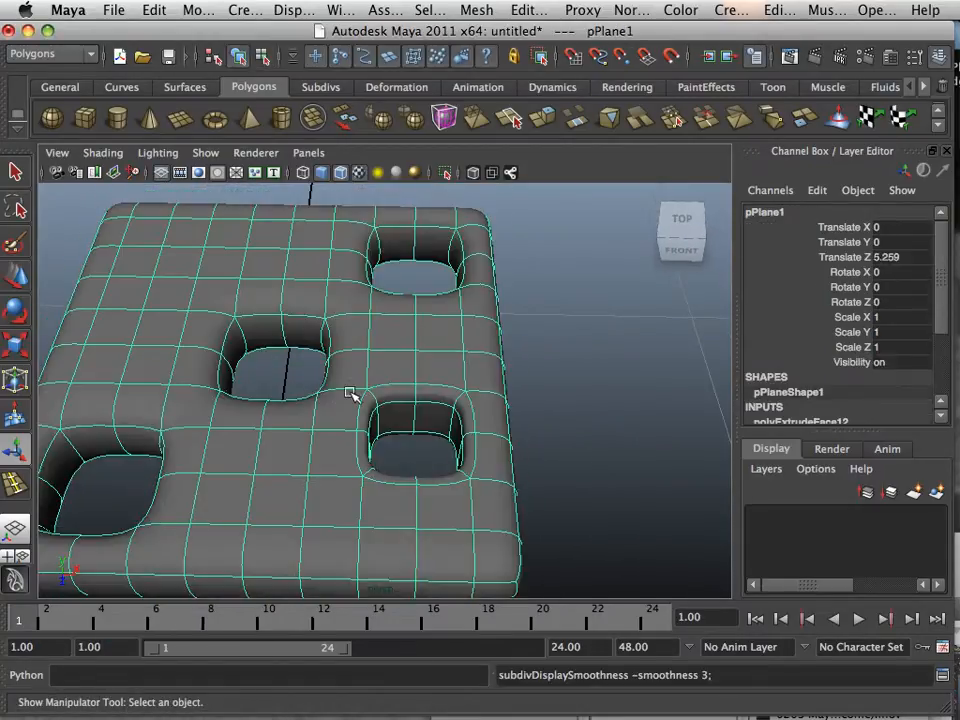
Switch the slab to vertex mode and pick a corner vertex on a plain hole and on the bordered hole to compare their edge flow
scroll(395, 411, "up", 3)
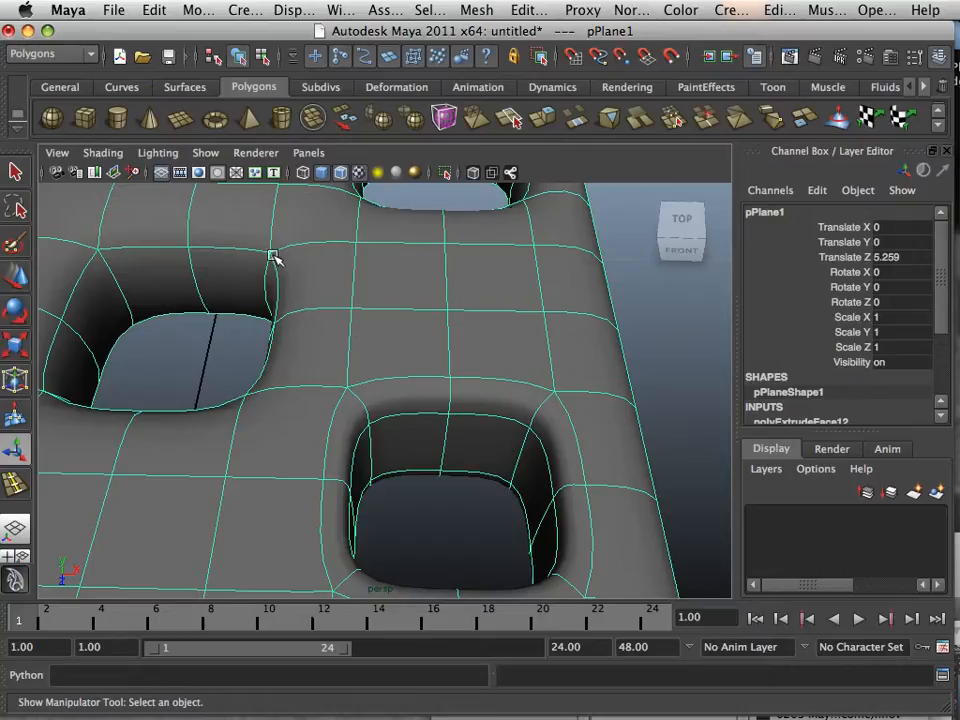
right_click_drag(271, 255, 199, 250)
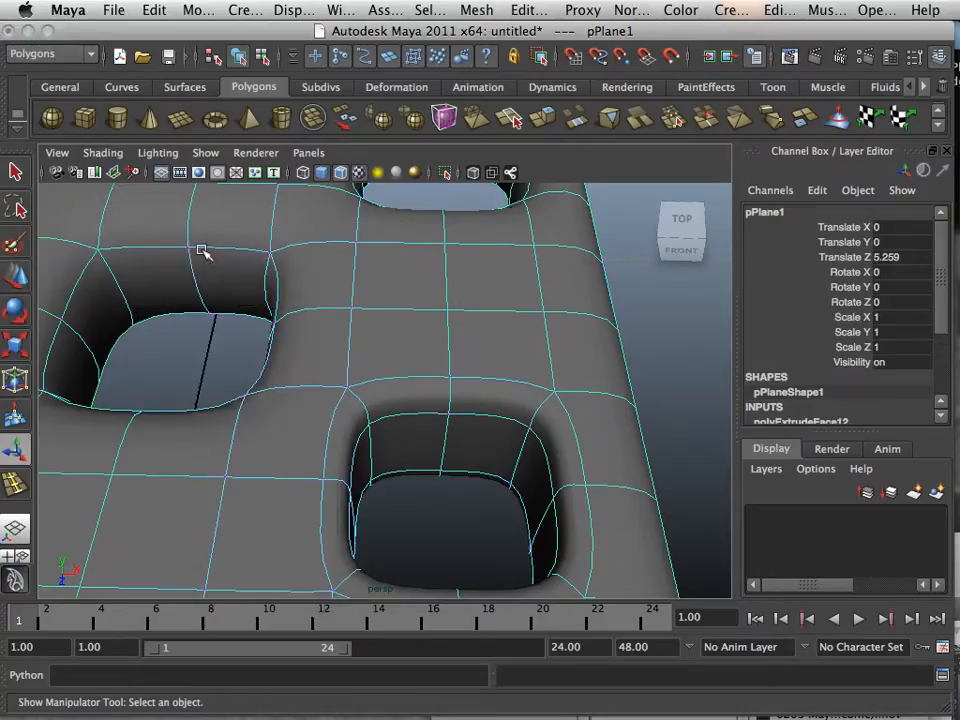
left_click(98, 249)
middle_click_drag(124, 272, 162, 290, "alt")
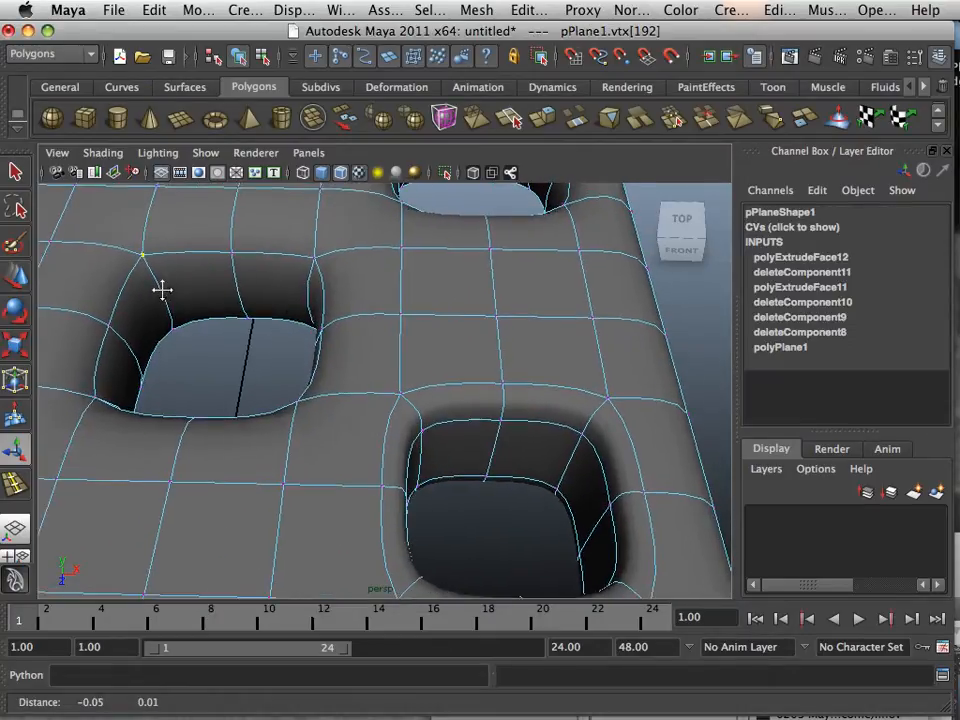
left_click(400, 393)
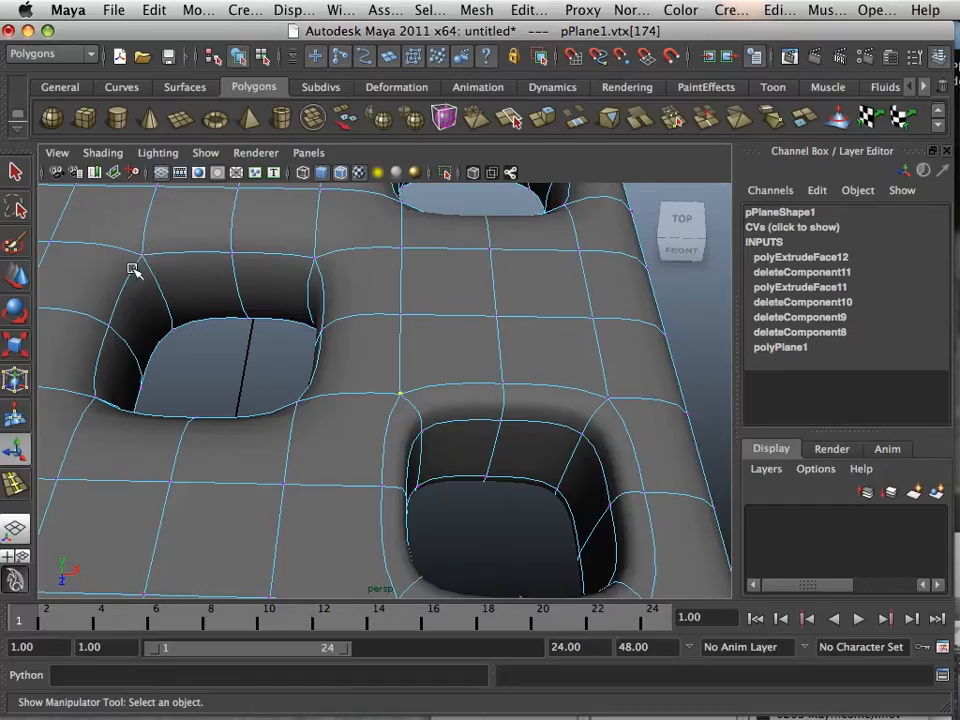
middle_click_drag(405, 431, 355, 419, "alt")
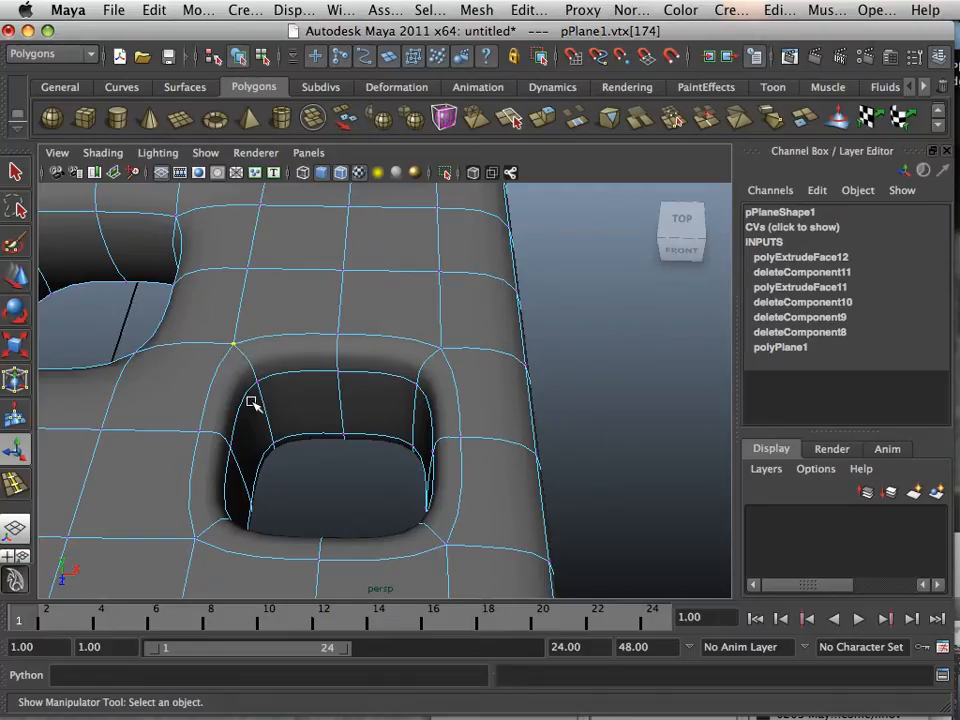
Examine the slab's four smoothed holes as a whole and bring the larger slab with the round hole back into view
scroll(385, 435, "down", 5)
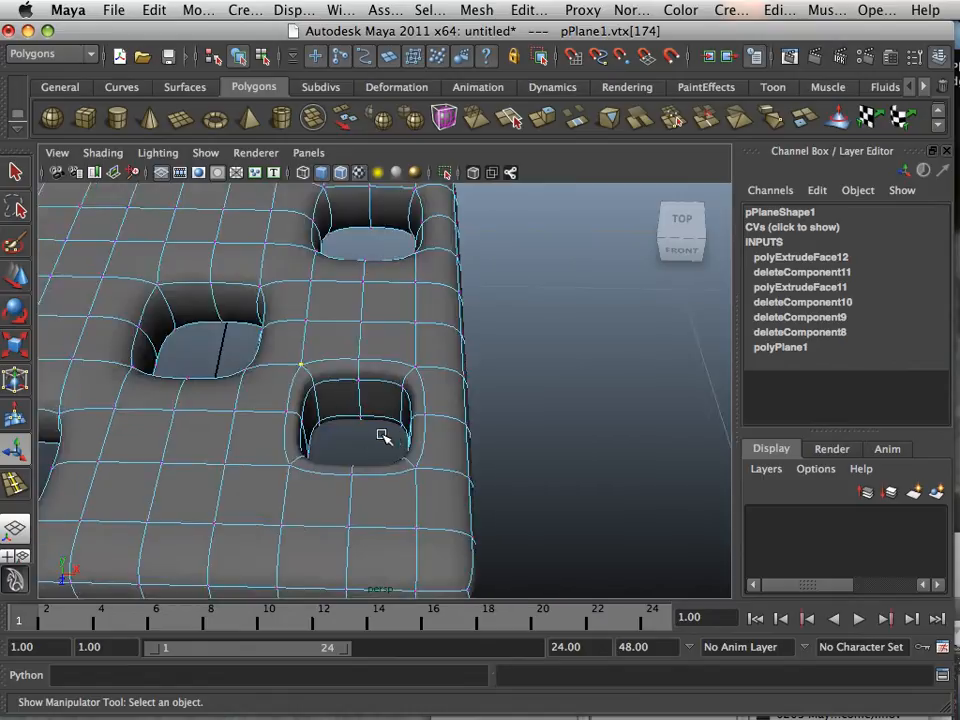
mouse_move(381, 435)
left_mouse_down("alt")
mouse_move(369, 463)
mouse_move(389, 457)
left_mouse_up("alt")
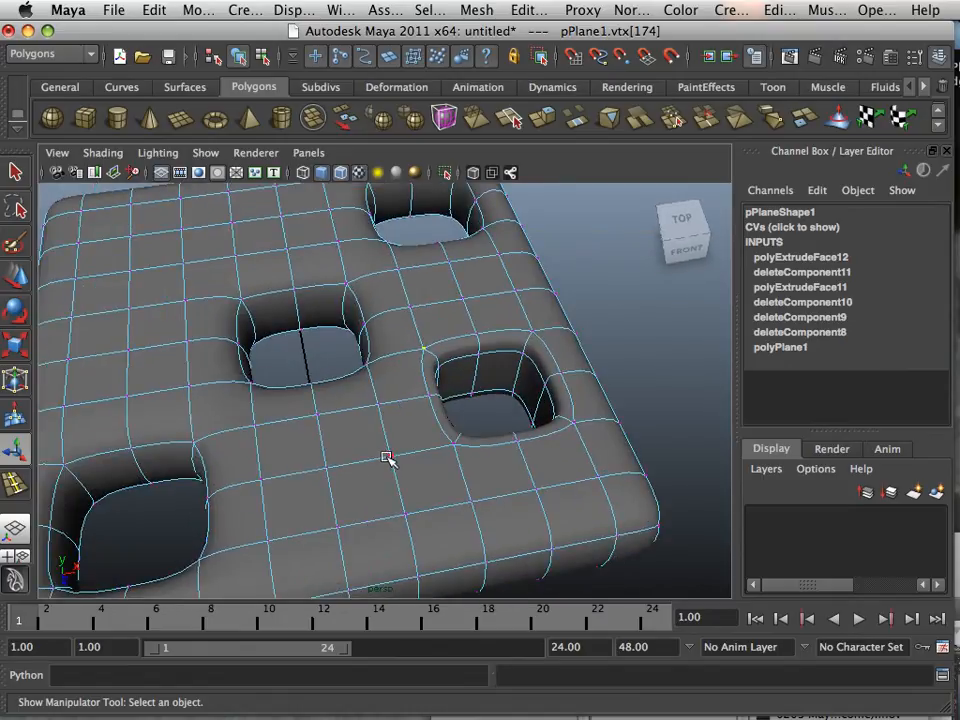
middle_click_drag(387, 457, 347, 476, "alt")
scroll(348, 463, "down", 1)
scroll(277, 360, "down", 10)
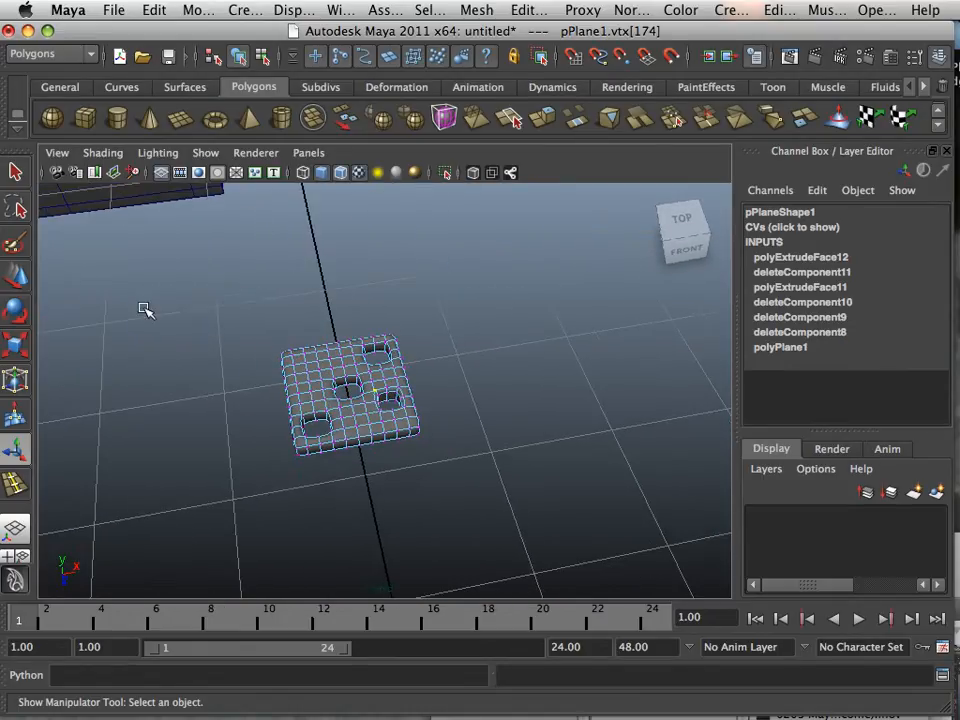
middle_click_drag(144, 309, 298, 434, "alt")
scroll(190, 298, "down", 4)
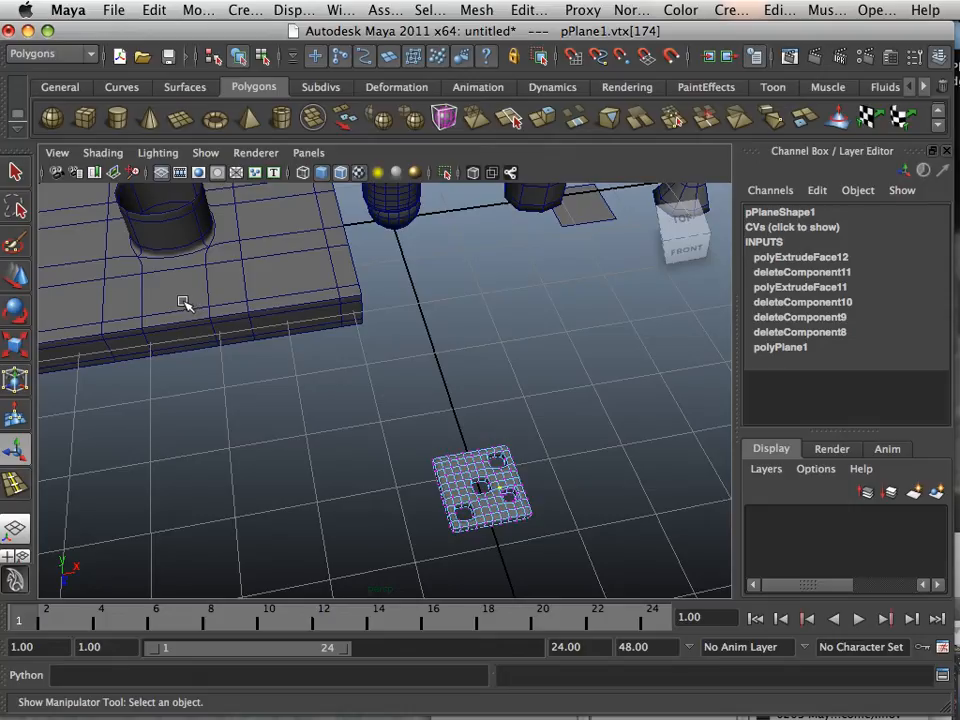